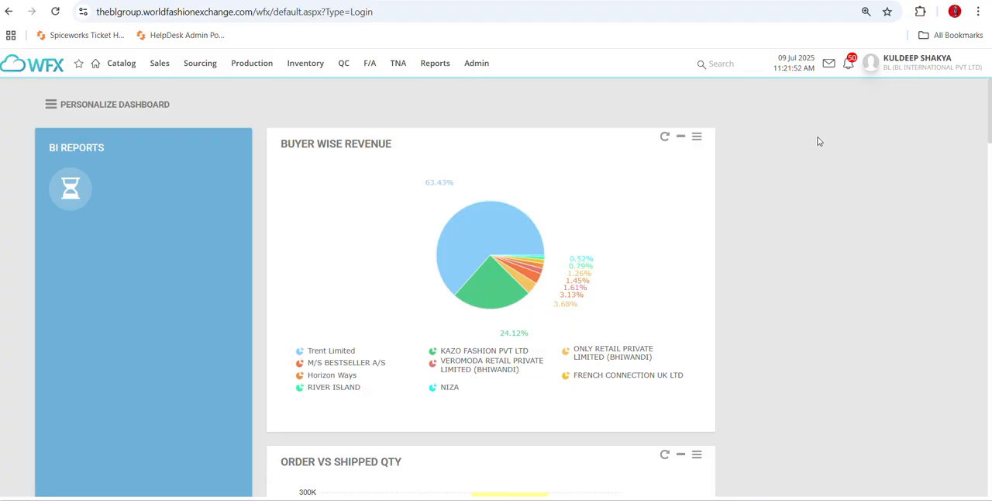
Review the functions offered by the Catalog, Sales, Sourcing, Production and Inventory modules.
mouse_move(128, 76)
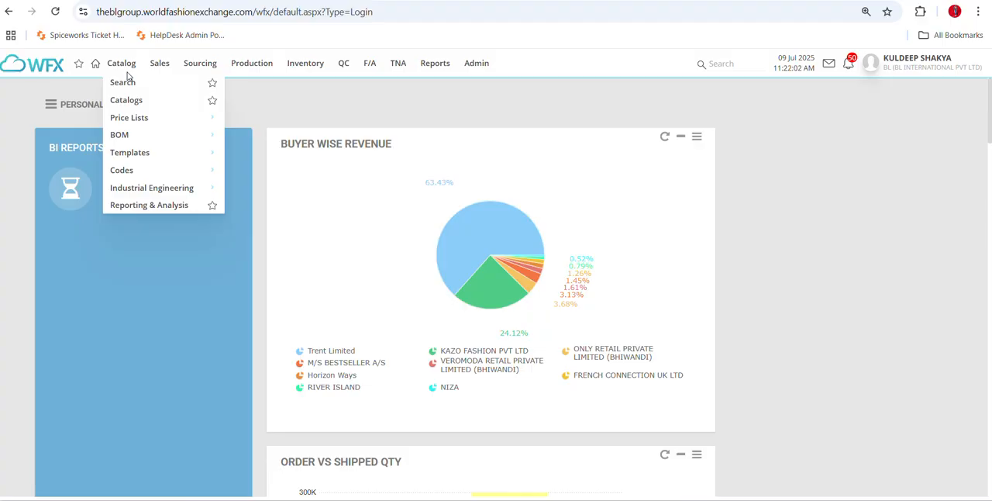
mouse_move(161, 66)
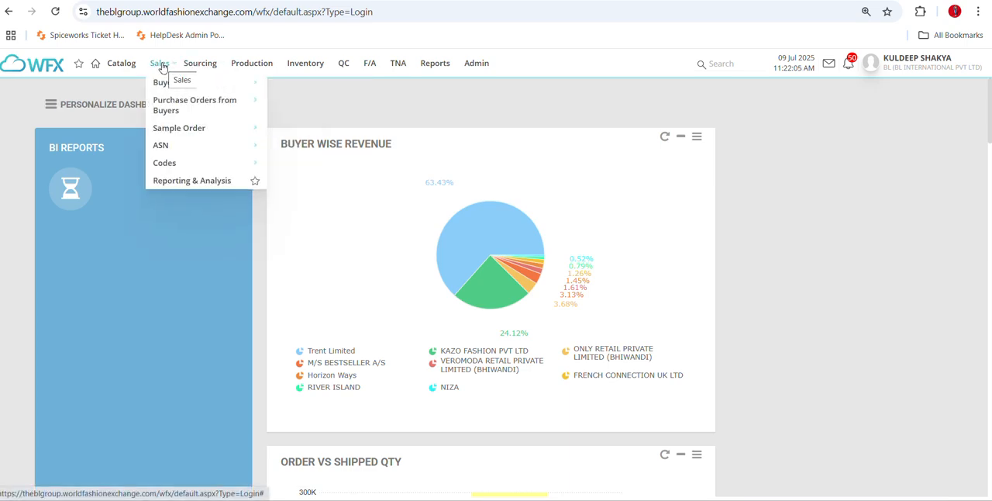
mouse_move(177, 147)
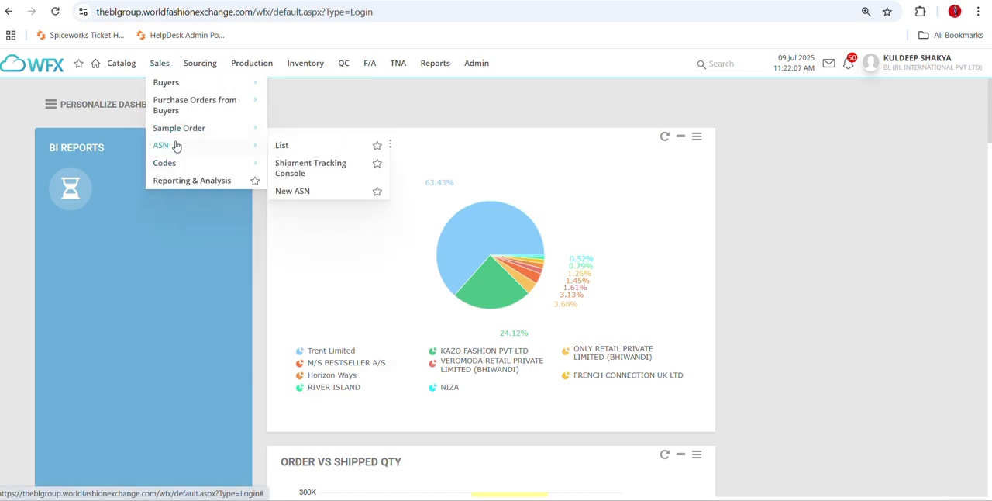
mouse_move(179, 104)
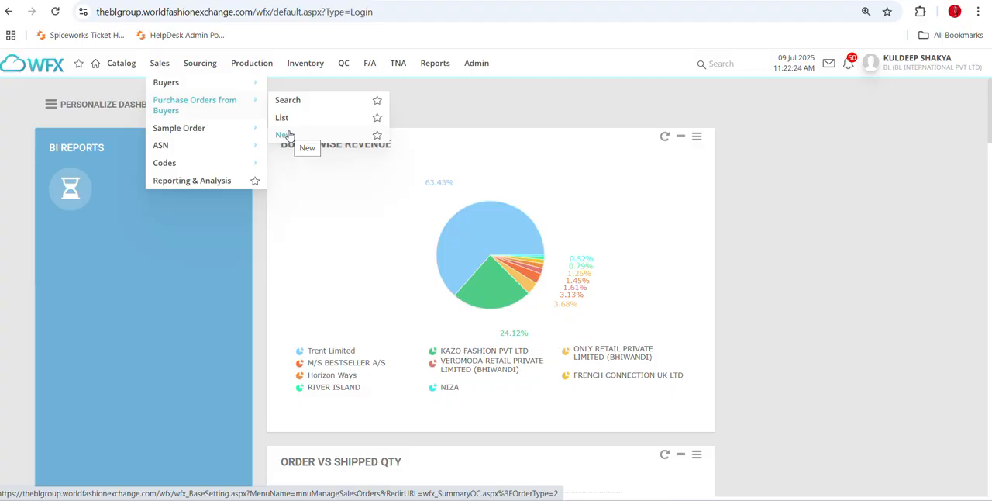
mouse_move(203, 133)
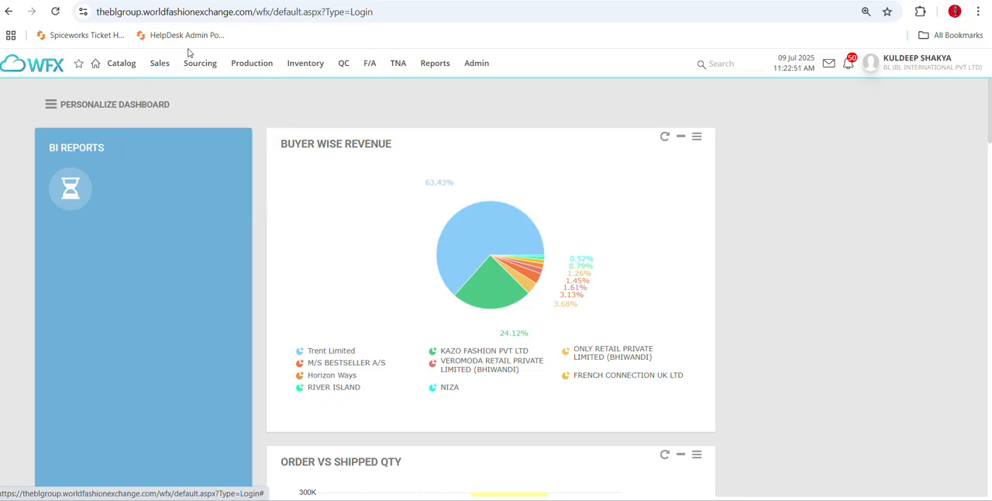
mouse_move(200, 61)
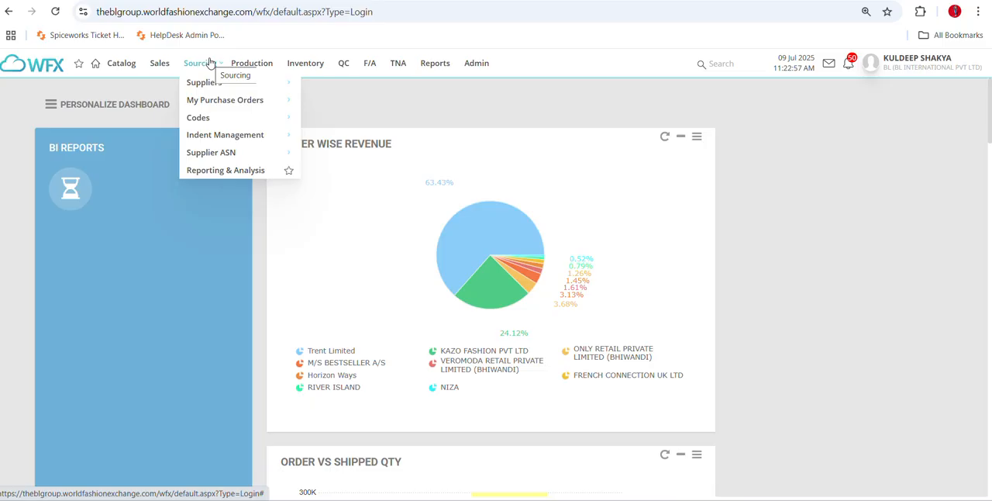
mouse_move(212, 85)
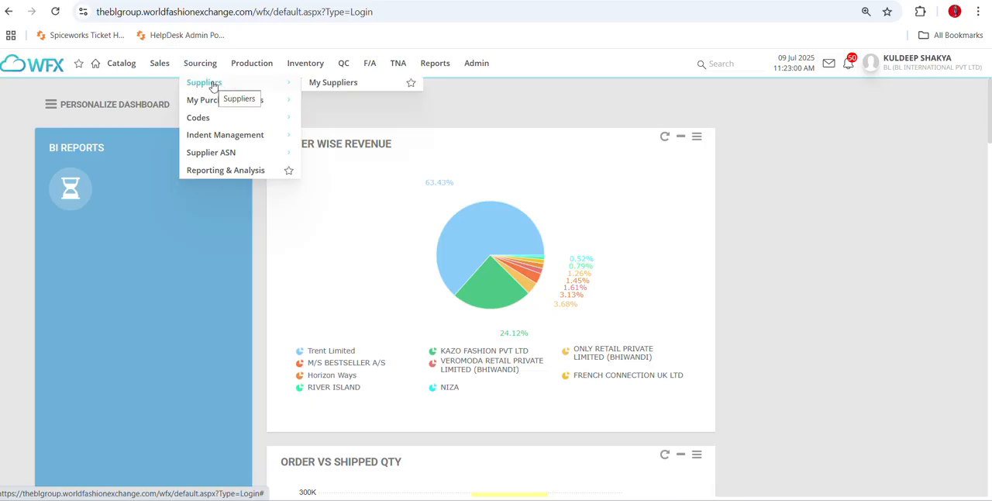
mouse_move(223, 108)
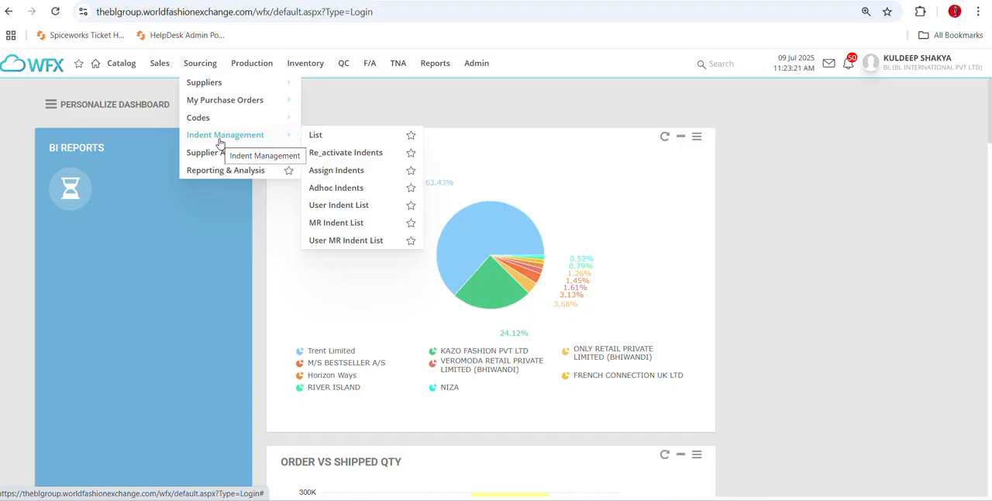
right_click(316, 136)
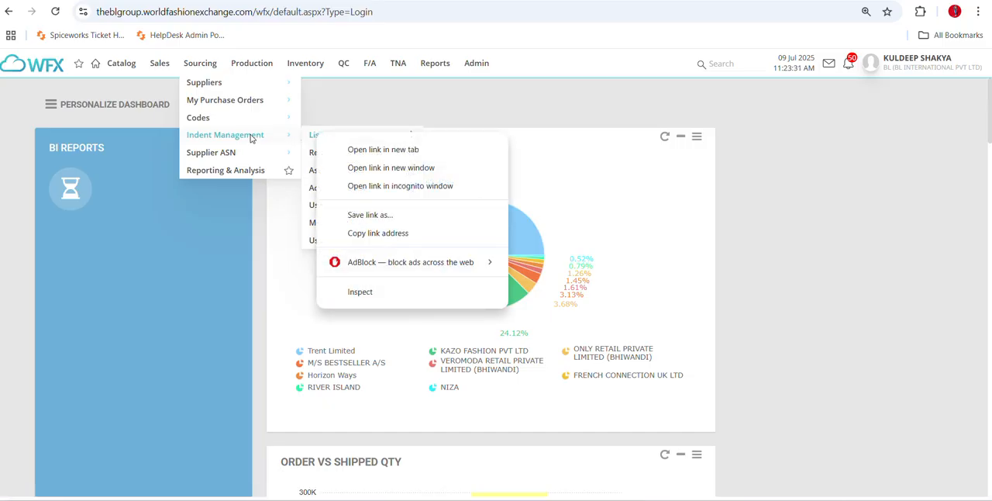
left_click(270, 49)
mouse_move(254, 69)
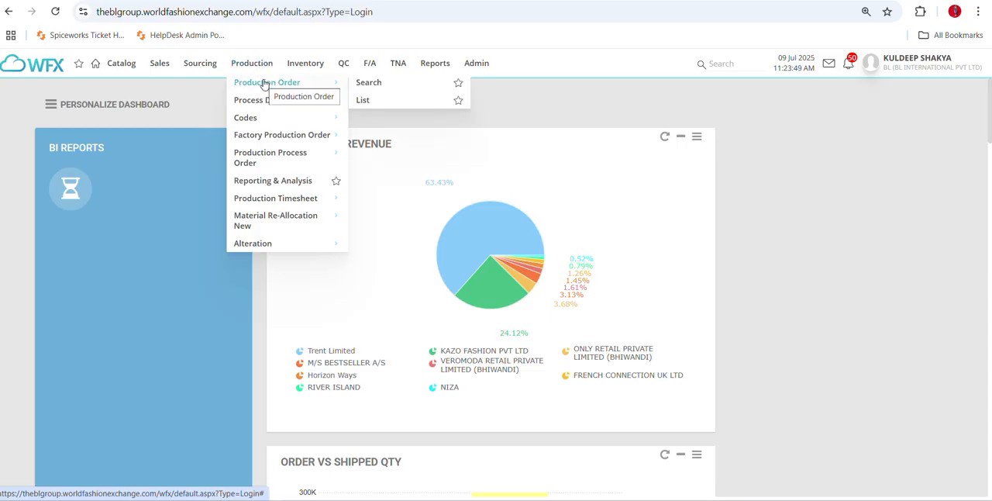
mouse_move(265, 138)
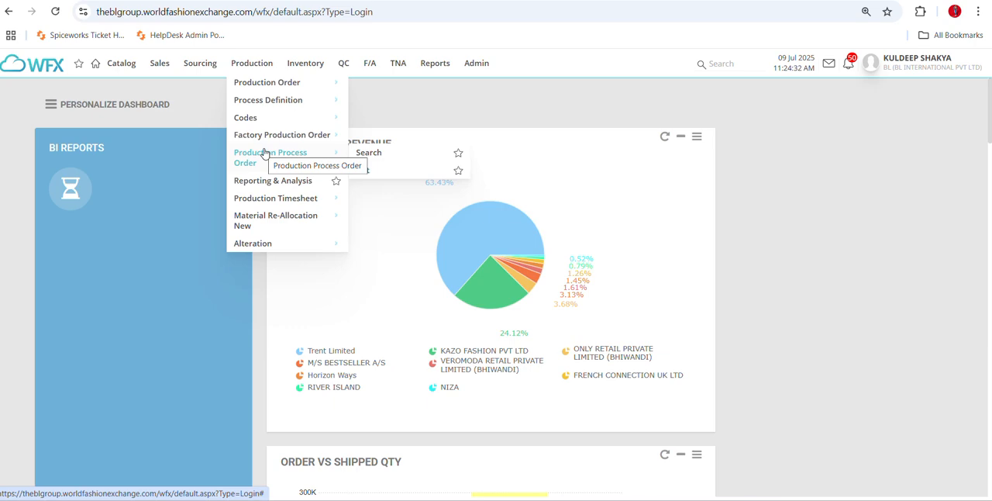
mouse_move(272, 162)
mouse_move(304, 64)
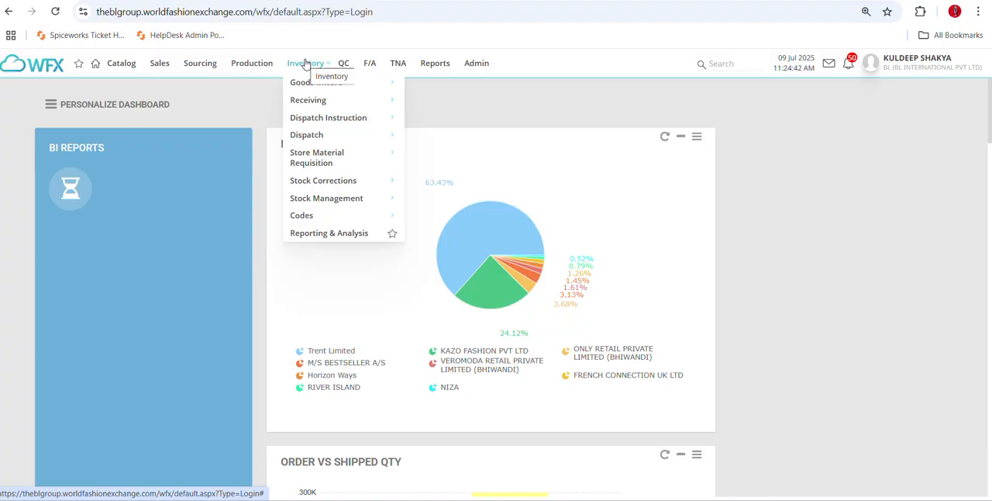
mouse_move(357, 88)
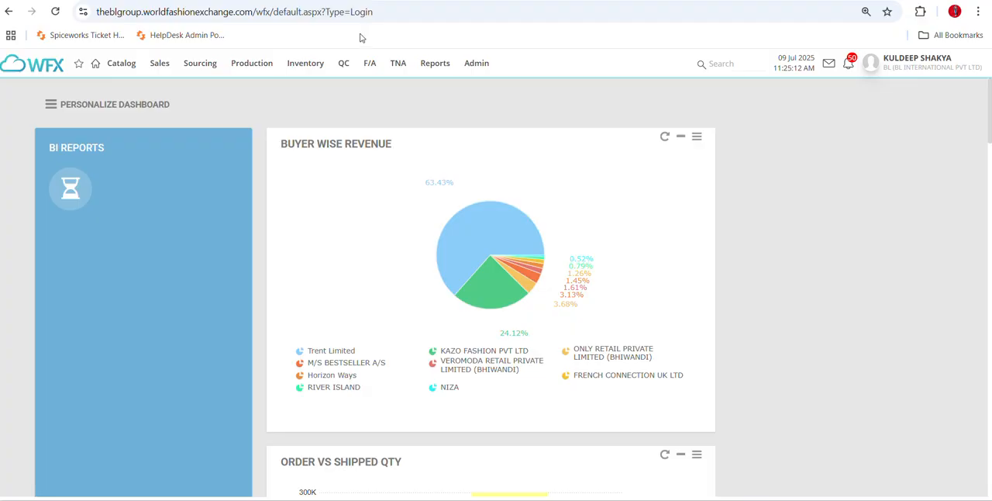
mouse_move(353, 64)
left_click(370, 64)
Open the product catalog with the Apparel category and list the articles of the Master folder.
mouse_move(119, 64)
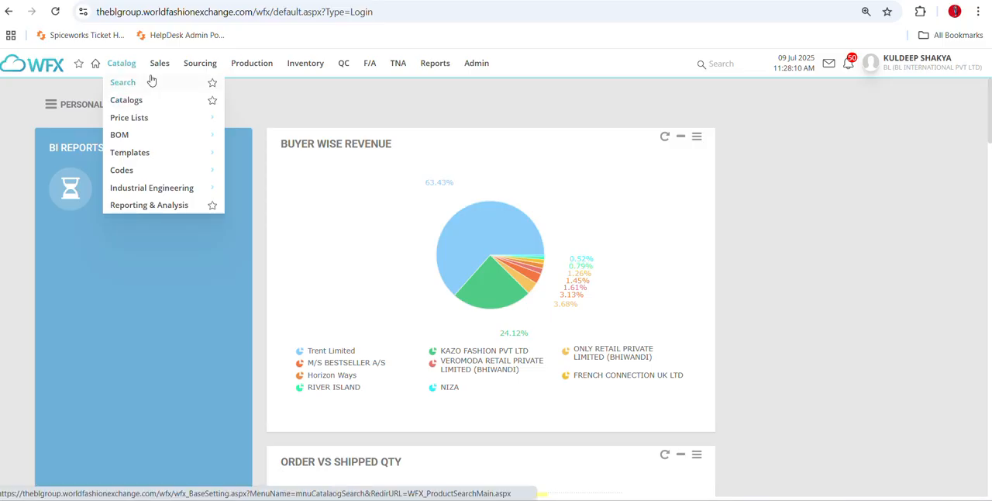
left_click(122, 83)
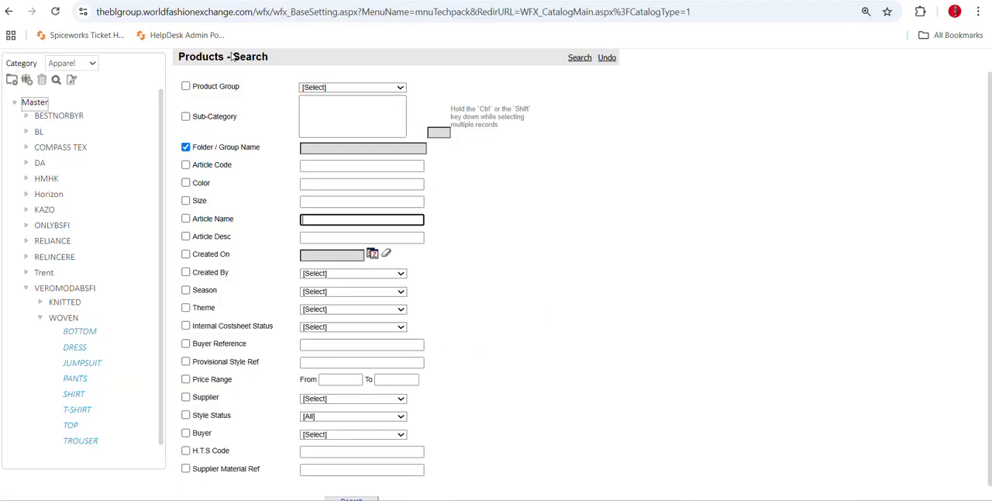
left_click(86, 66)
left_click(86, 66)
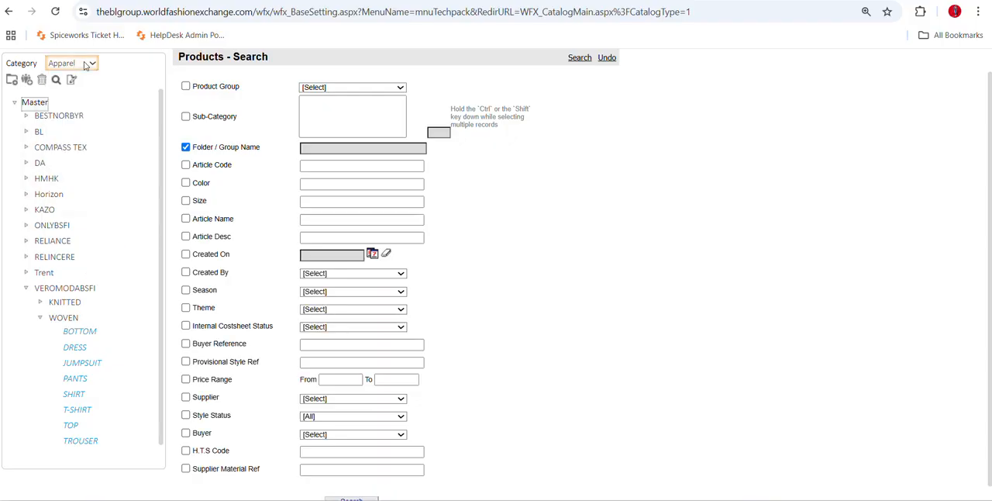
left_click(42, 105)
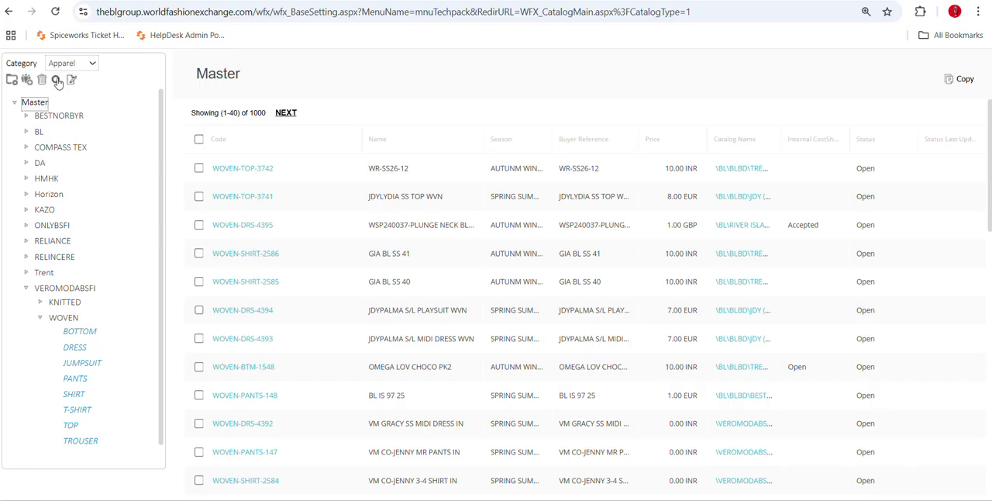
Search the Master folder for products with the article name KZ01660.
left_click(57, 81)
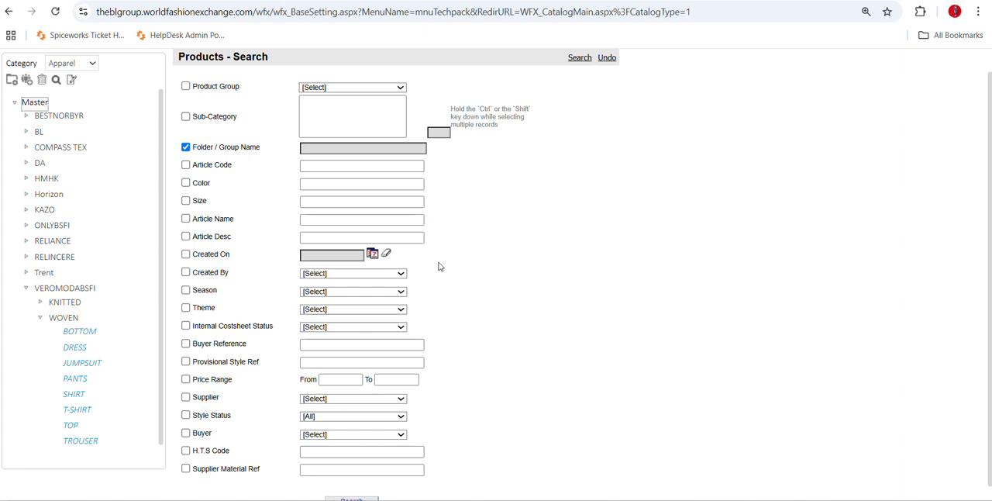
left_click(314, 220)
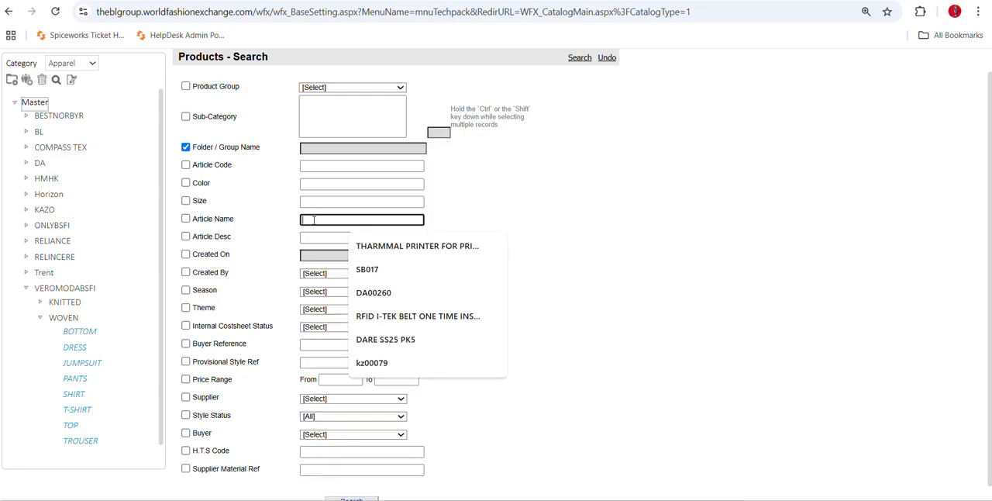
type("KZ")
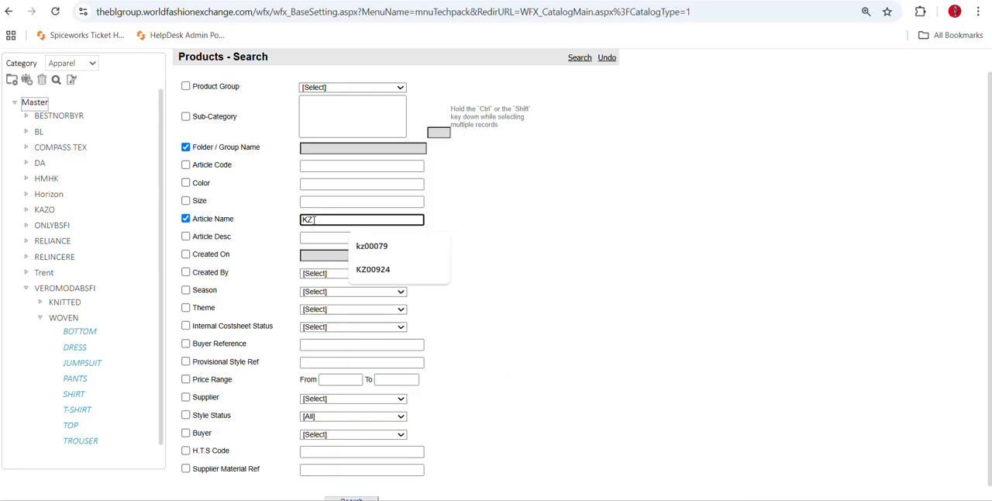
type("01")
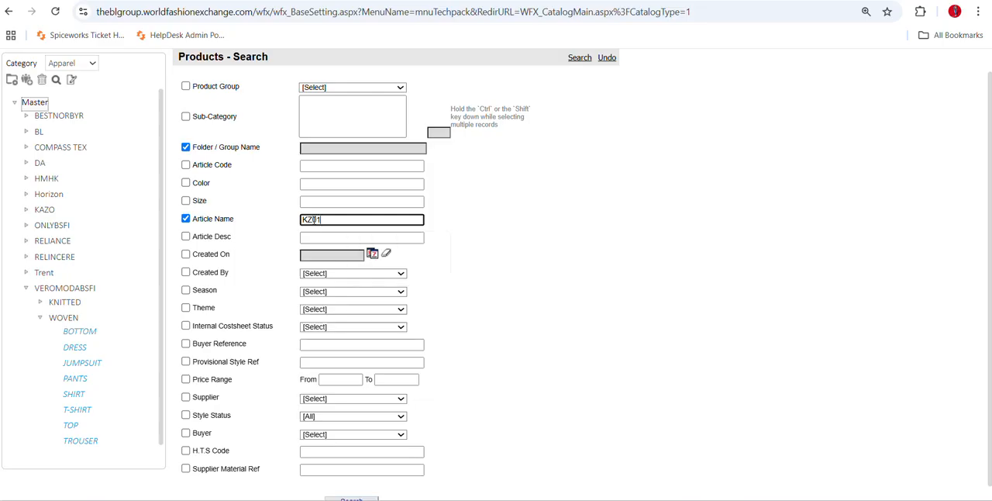
type("660")
scroll(380, 344, "down", 1)
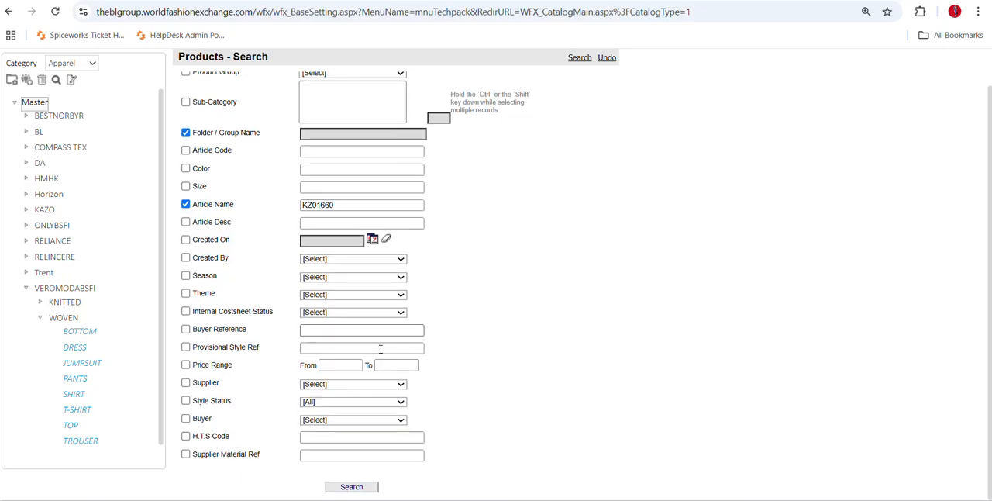
left_click(369, 486)
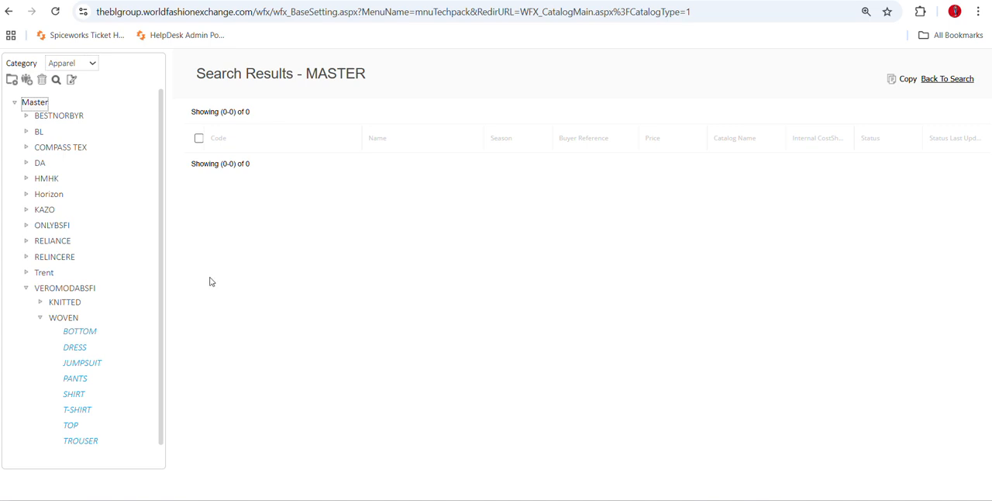
Collapse the VEROMODABSFI folder and browse the articles in the BOTTOM group under KAZO, KNITTED.
left_click(41, 318)
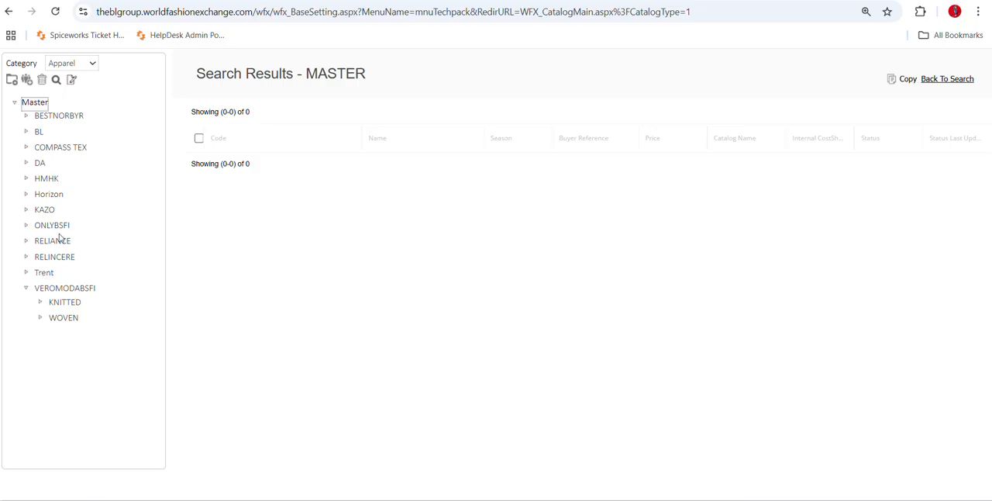
left_click(27, 289)
left_click(27, 210)
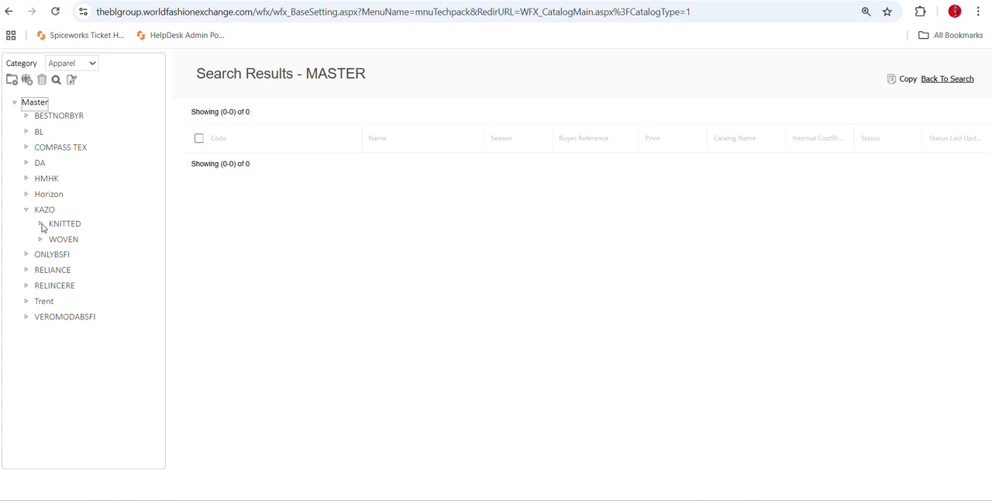
left_click(41, 224)
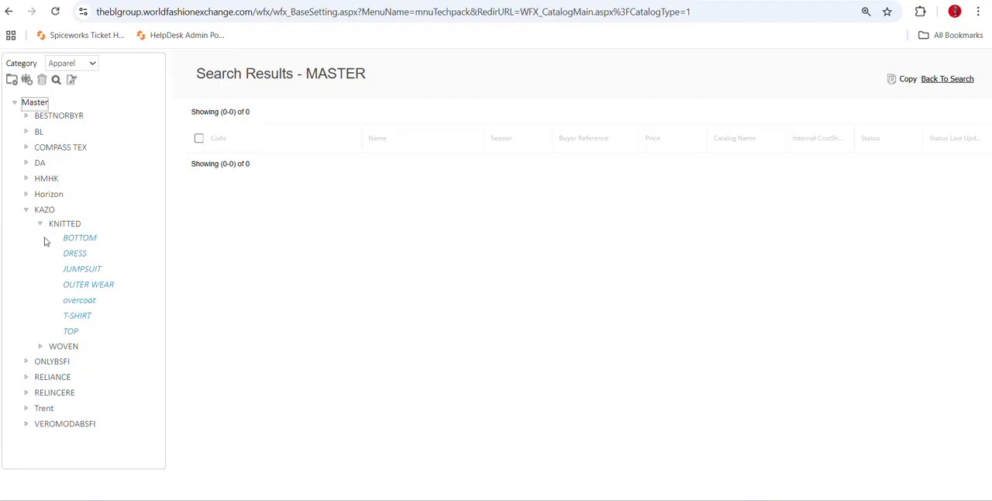
left_click(89, 243)
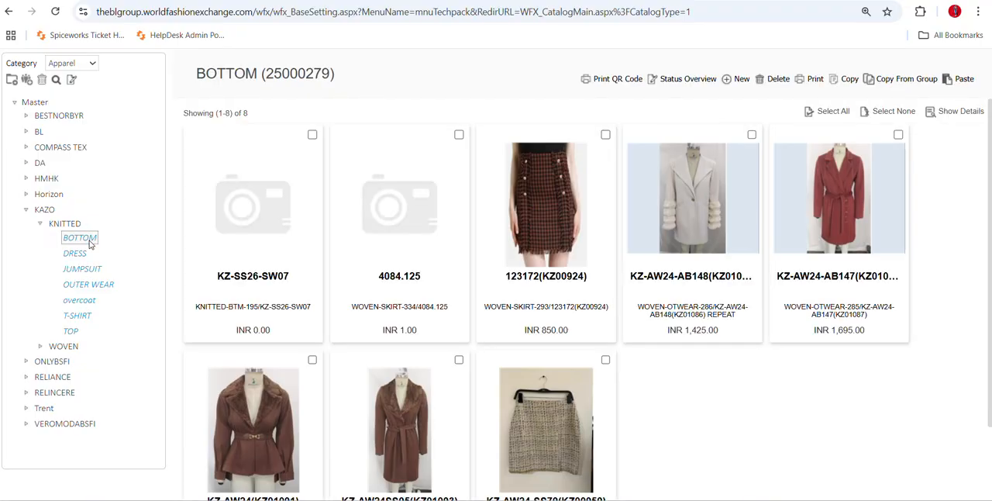
scroll(495, 389, "down", 2)
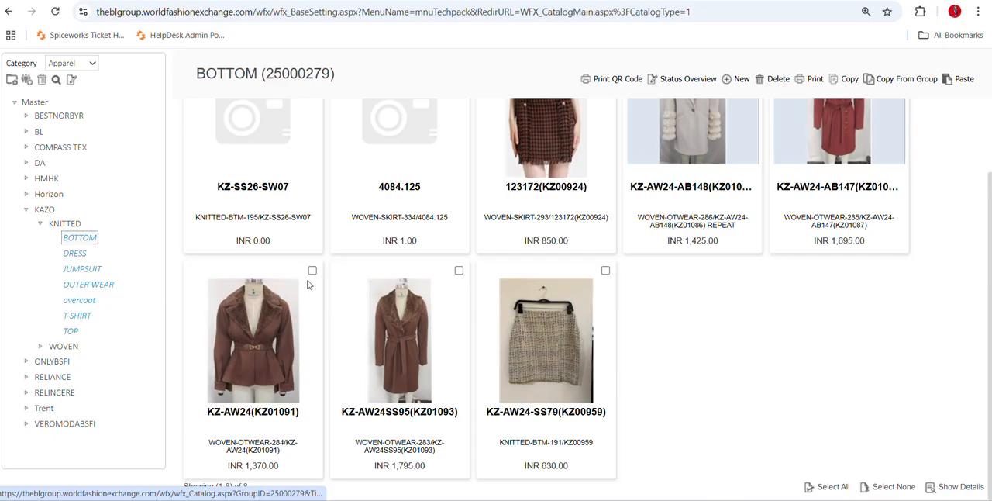
scroll(316, 297, "up", 2)
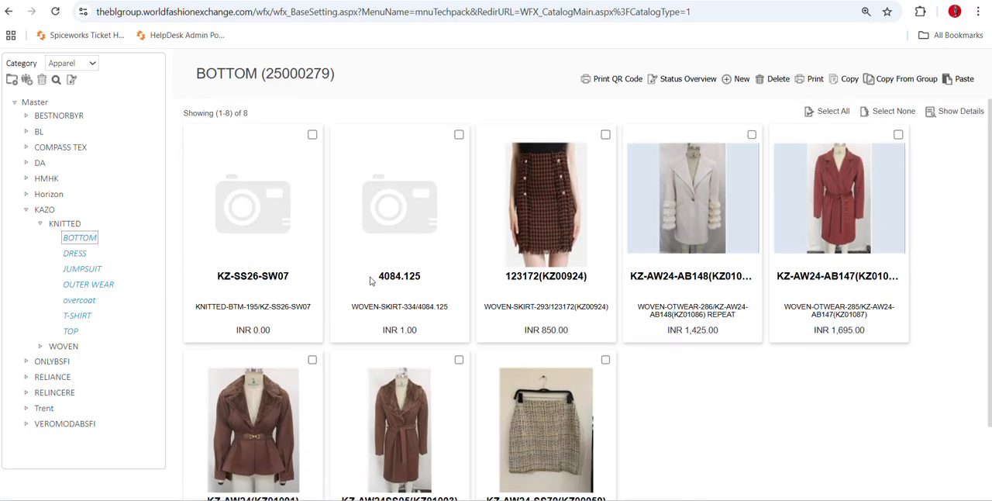
scroll(472, 392, "down", 2)
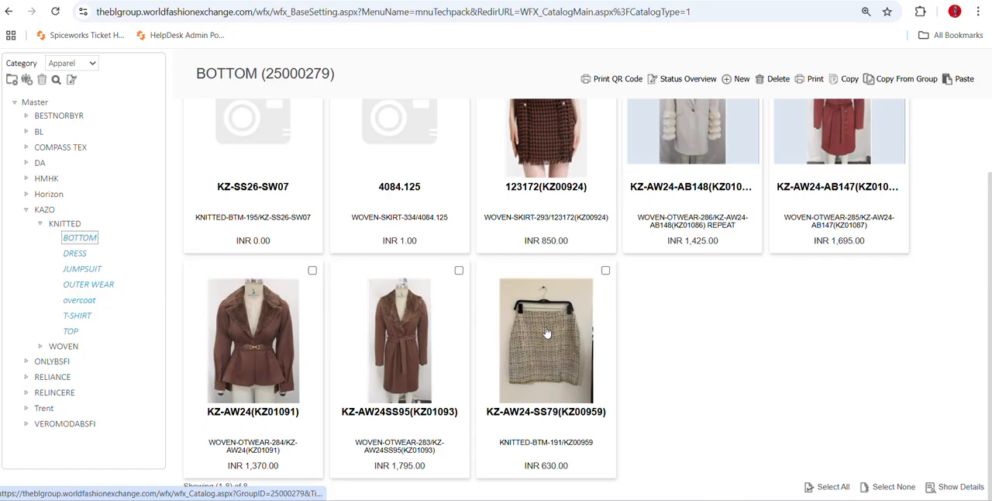
scroll(380, 276, "up", 2)
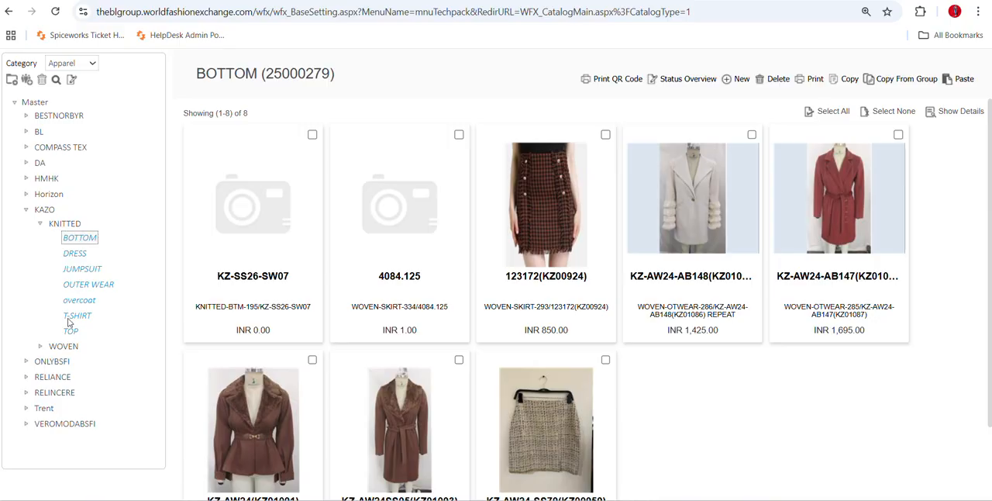
Compare the KAZO KNITTED folder's article list and available actions with those of its BOTTOM group, finishing in the BOTTOM group.
left_click(63, 225)
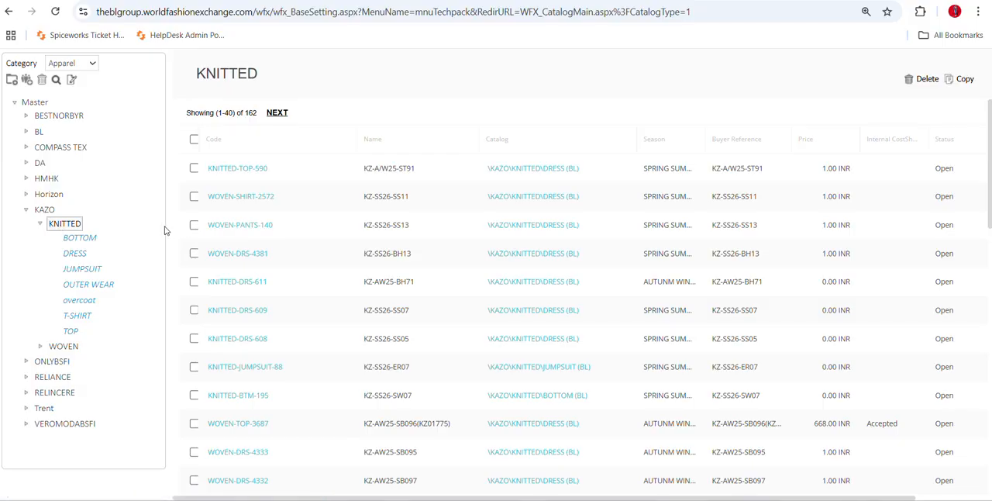
right_click(66, 226)
left_click(87, 238)
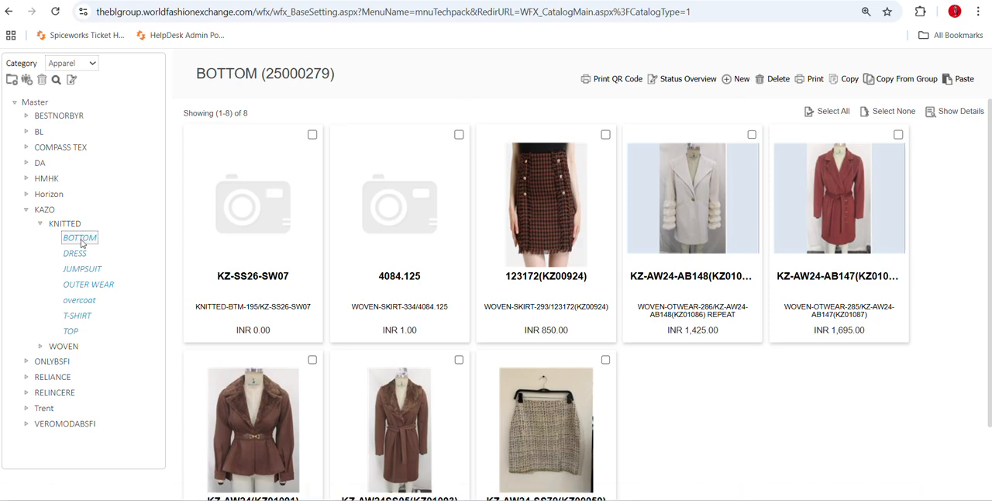
left_click(64, 223)
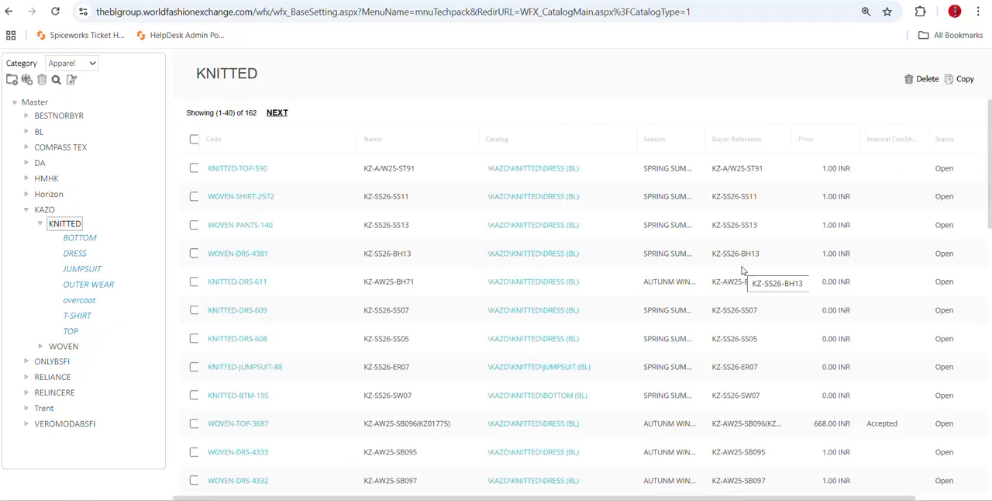
left_click(78, 239)
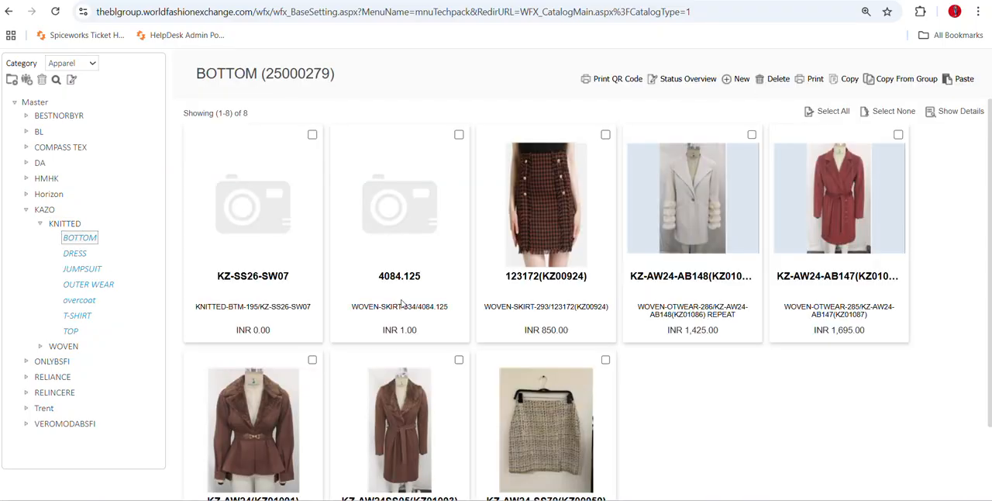
Create a new article in the BOTTOM group with KNITTED as its material type and look over its detail form.
left_click(746, 82)
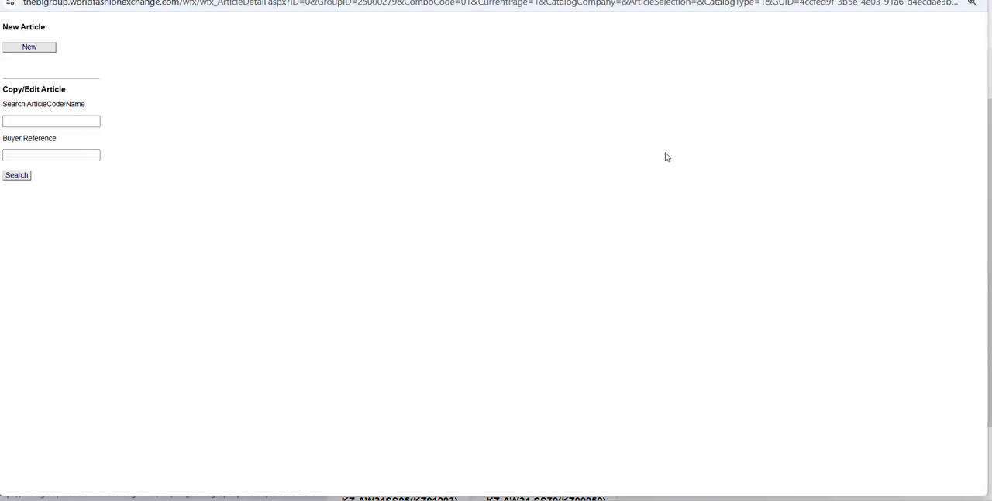
left_click(30, 49)
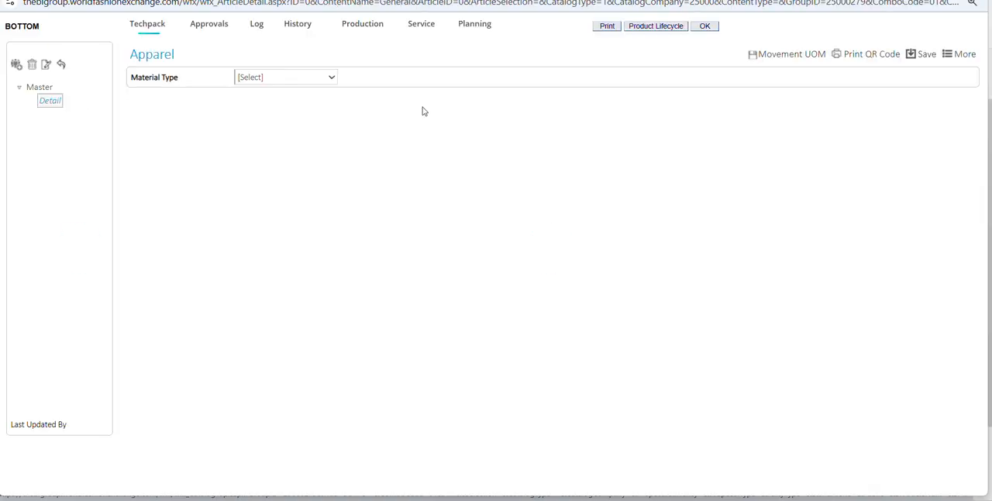
left_click(308, 82)
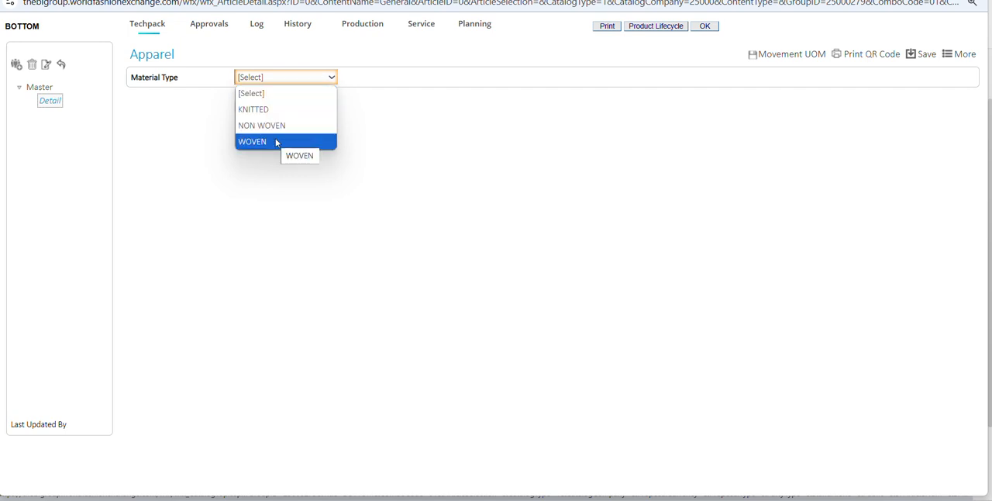
left_click(270, 113)
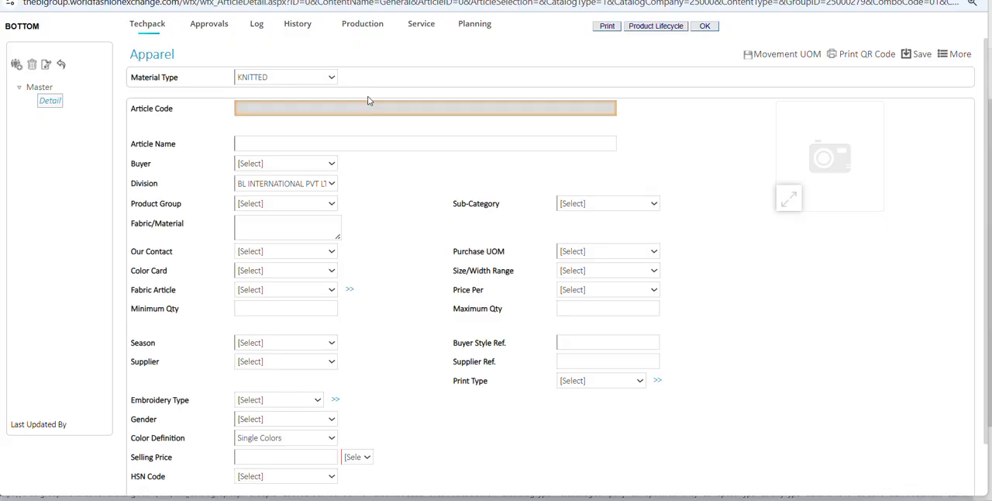
scroll(368, 101, "down", 2)
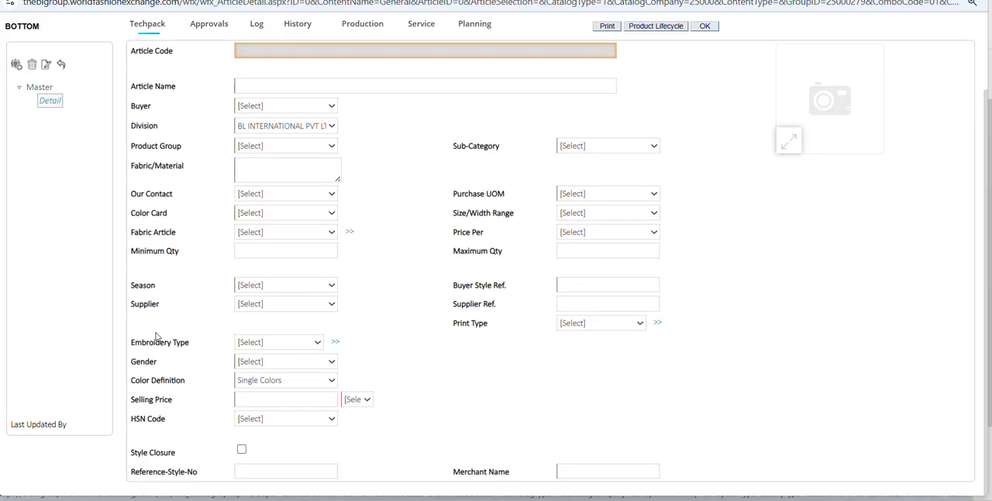
scroll(243, 250, "up", 2)
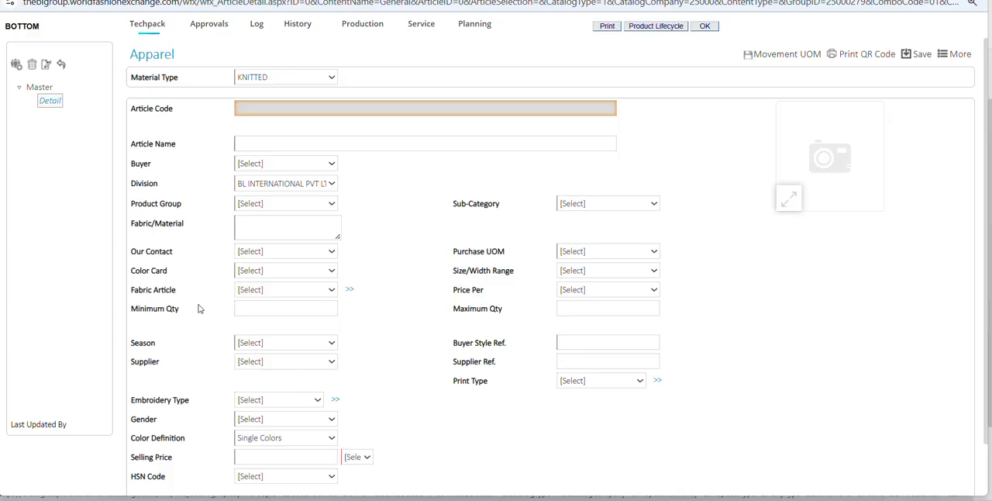
Set the new article's buyer to KAZO FASHION PVT LTD.
left_click(278, 144)
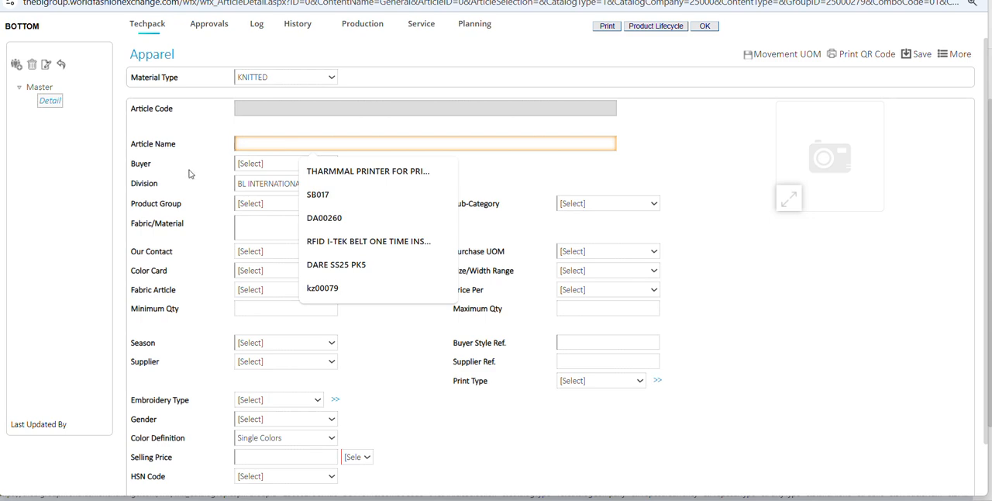
left_click(258, 164)
type("KAZO")
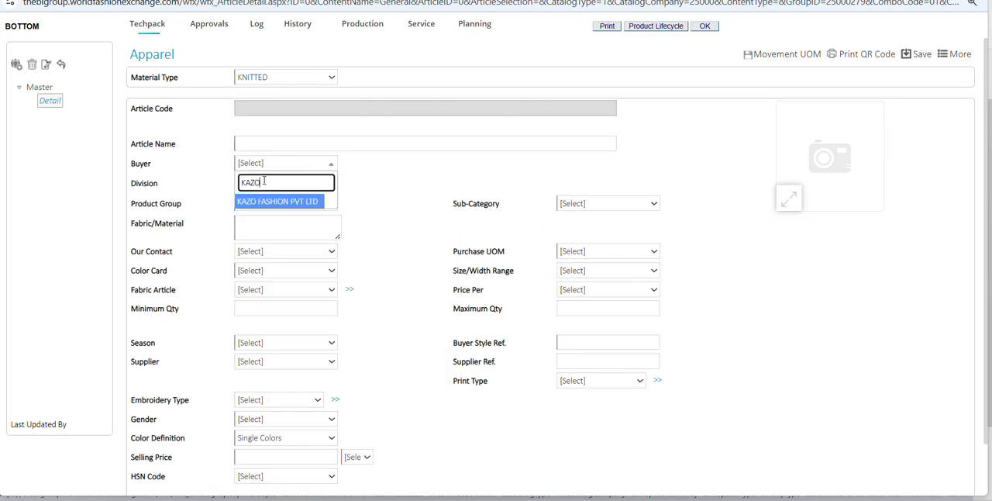
left_click(275, 202)
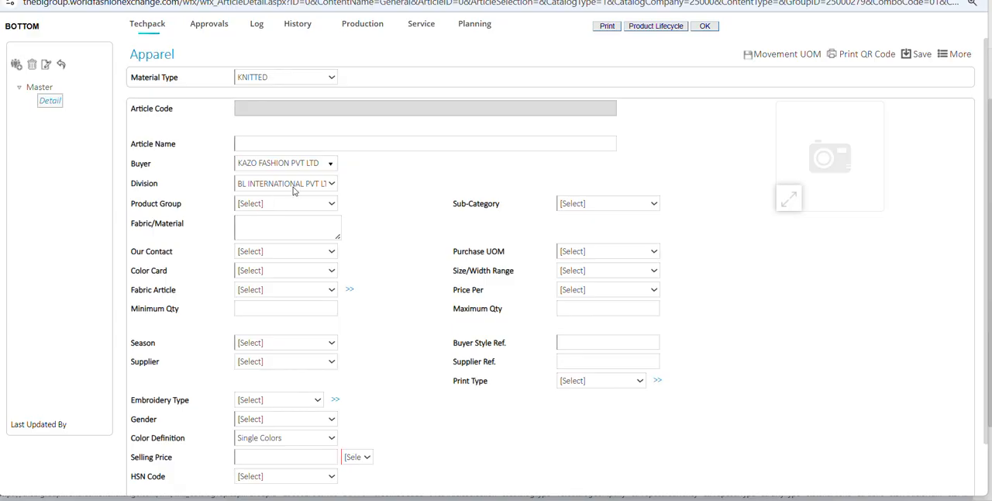
Assign the article to the KNITTED product group and the BOTTOM sub-category.
left_click(265, 205)
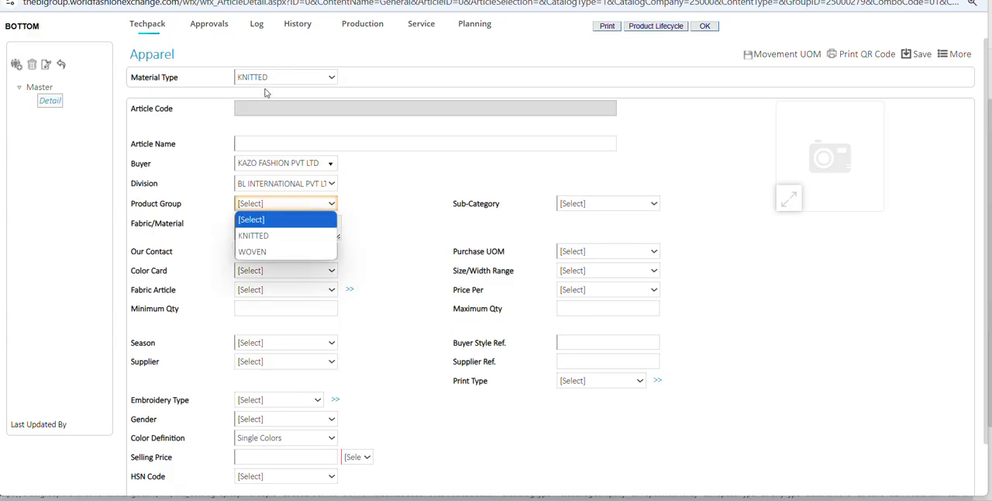
left_click(253, 235)
left_click(585, 203)
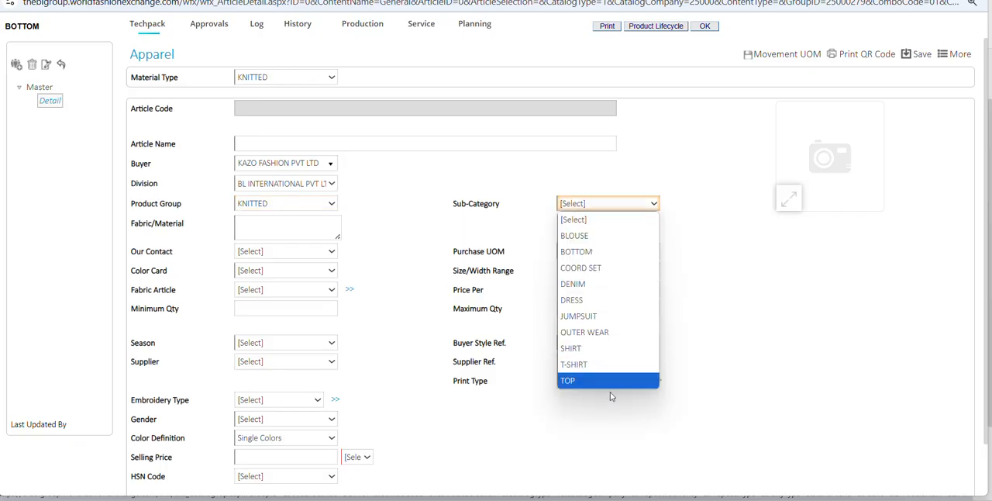
left_click(587, 254)
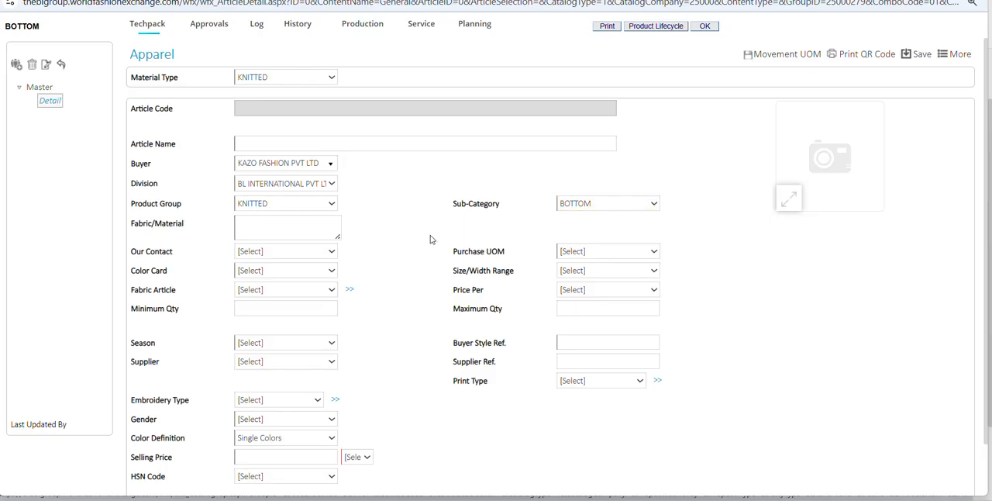
Enter COTTON FABRIC 100% as the article's fabric/material.
left_click(251, 224)
left_click(426, 3)
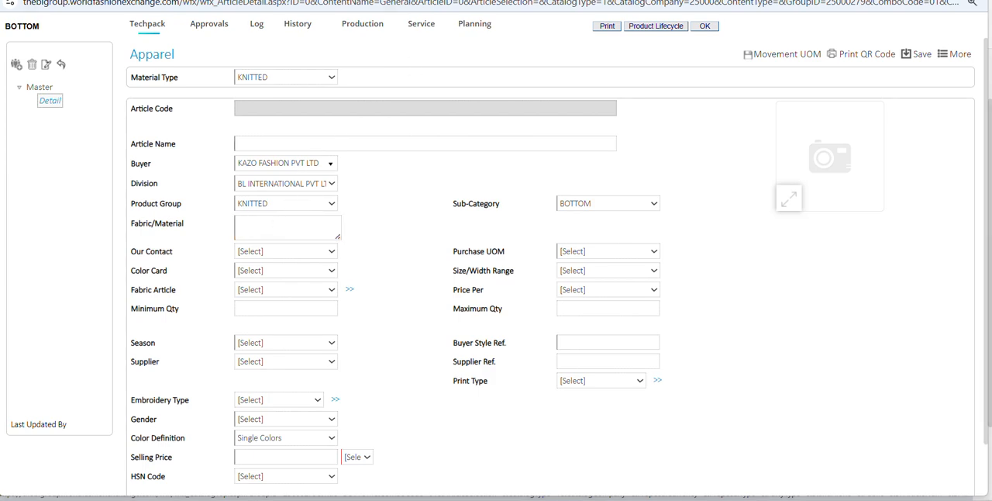
left_click(244, 227)
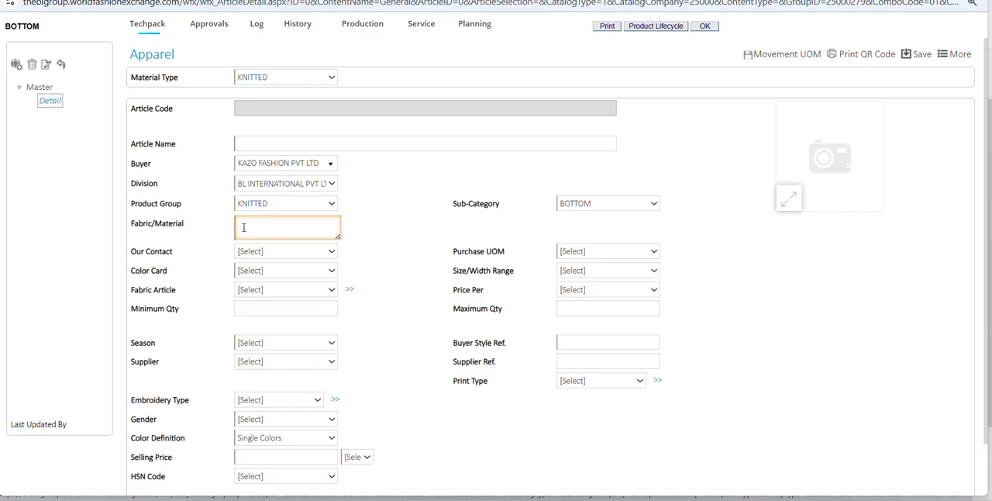
type("cOTTON FABRIC 100%")
left_click(380, 250)
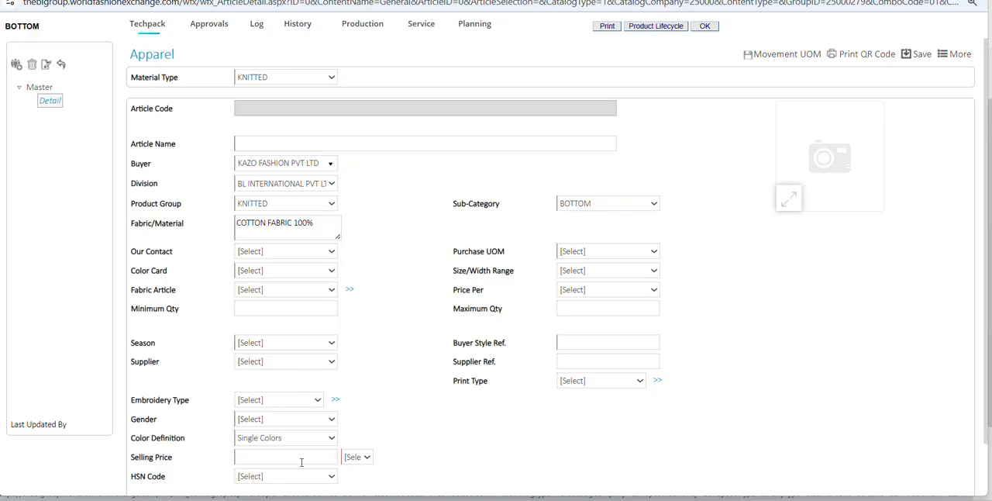
Set the article's color card to APPAREL COLOR.
scroll(382, 352, "down", 1)
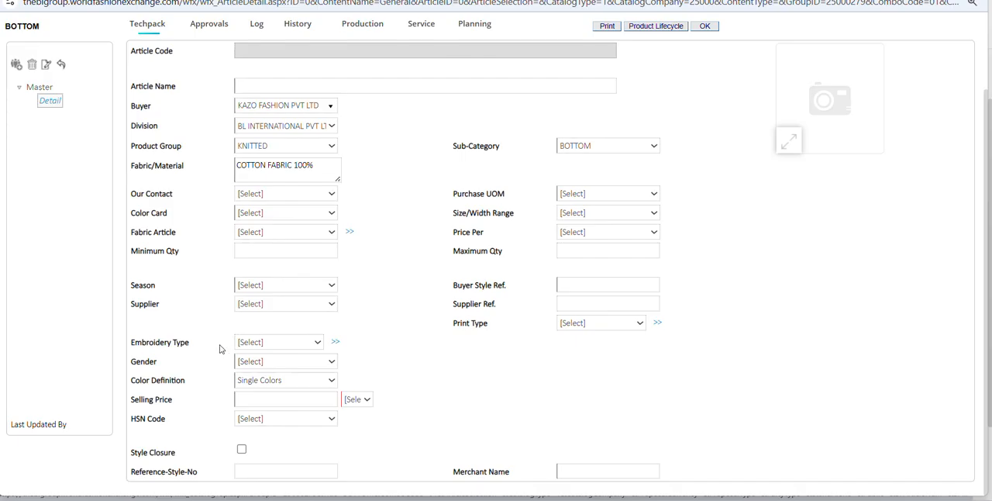
left_click(237, 85)
left_click(257, 218)
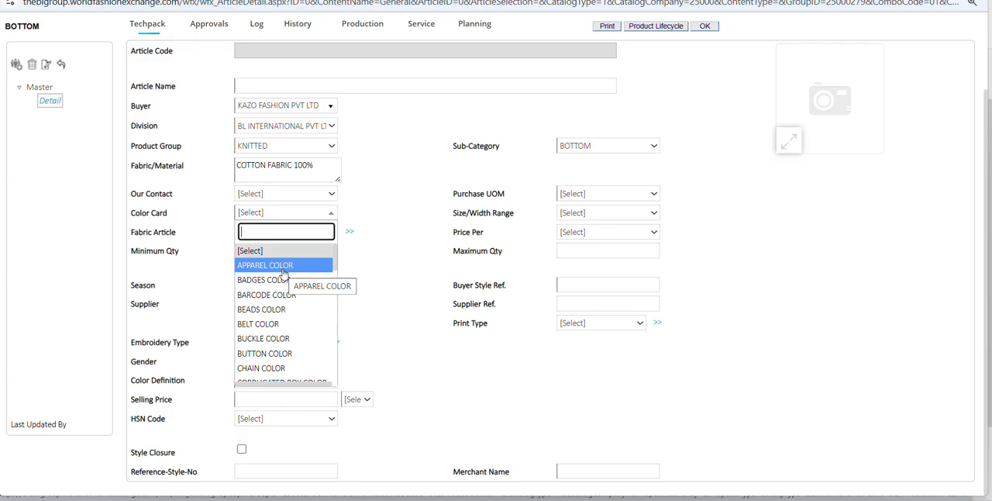
left_click(284, 266)
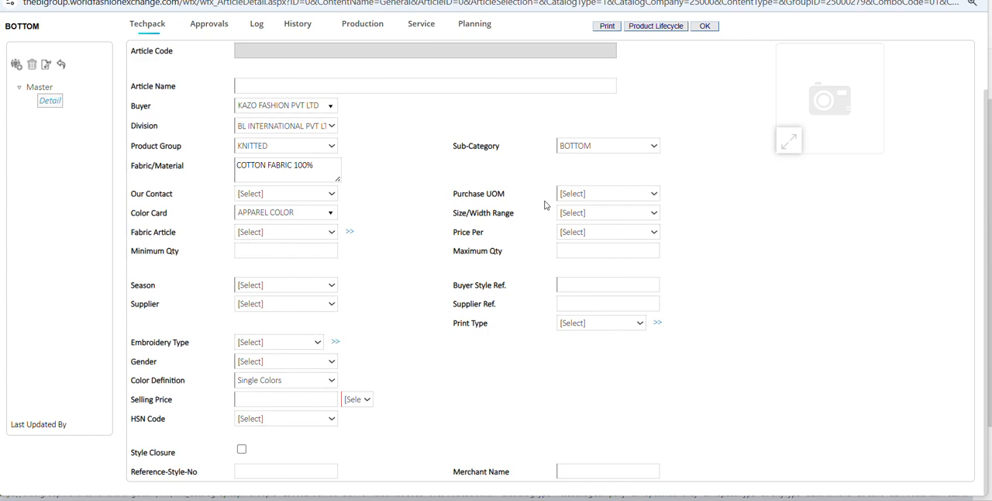
Set the article's purchase UOM to PCS and its size/width range to APPAREL SIZE- XXS-XXL.
left_click(582, 195)
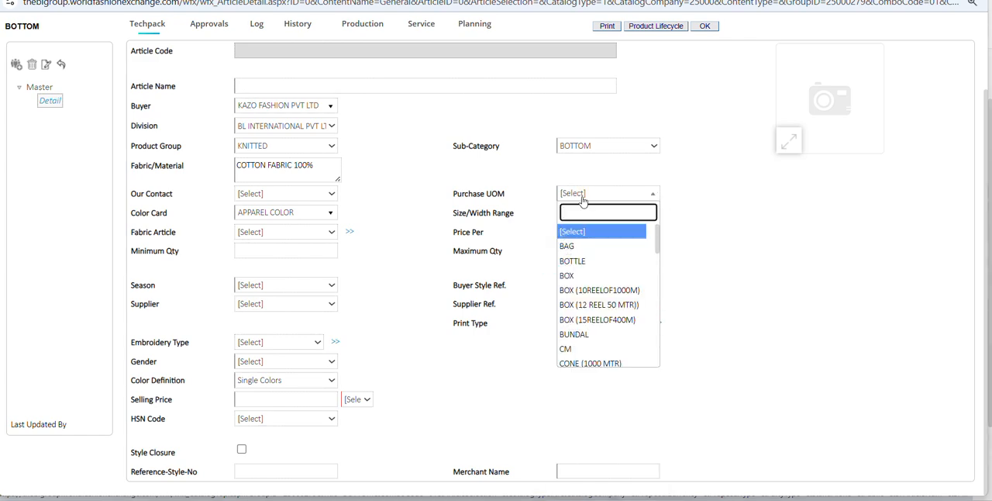
type("PCS")
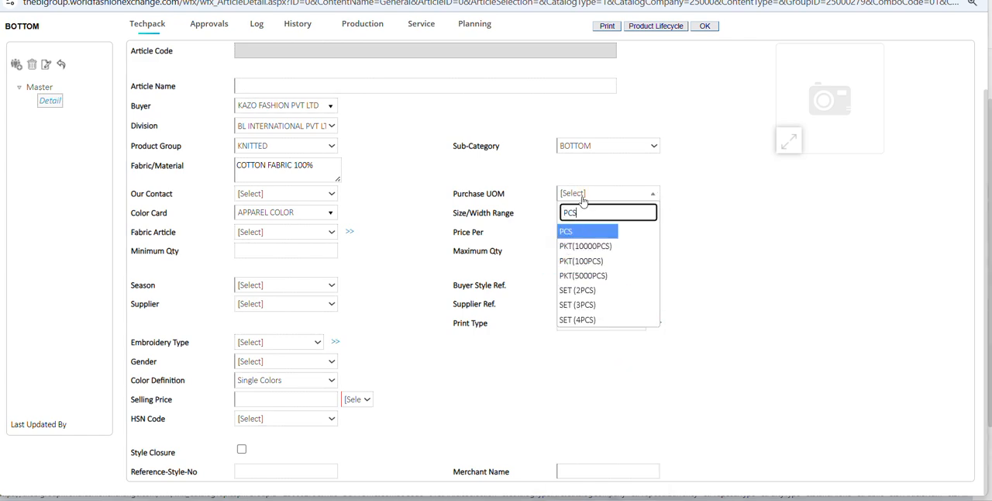
left_click(565, 233)
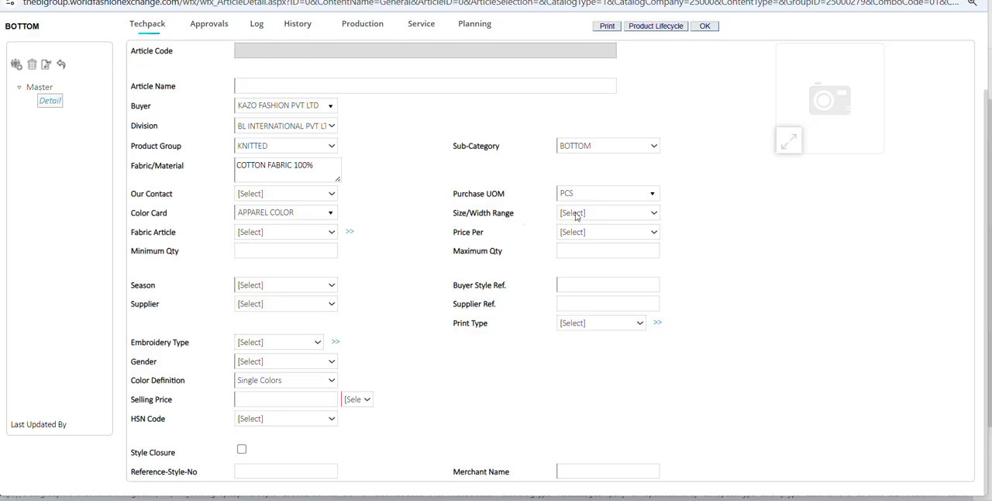
left_click(575, 214)
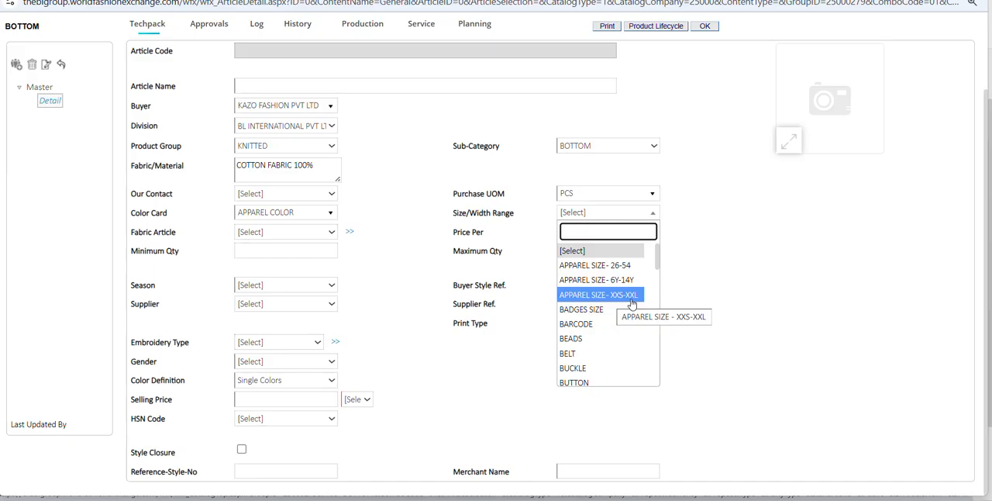
left_click(605, 297)
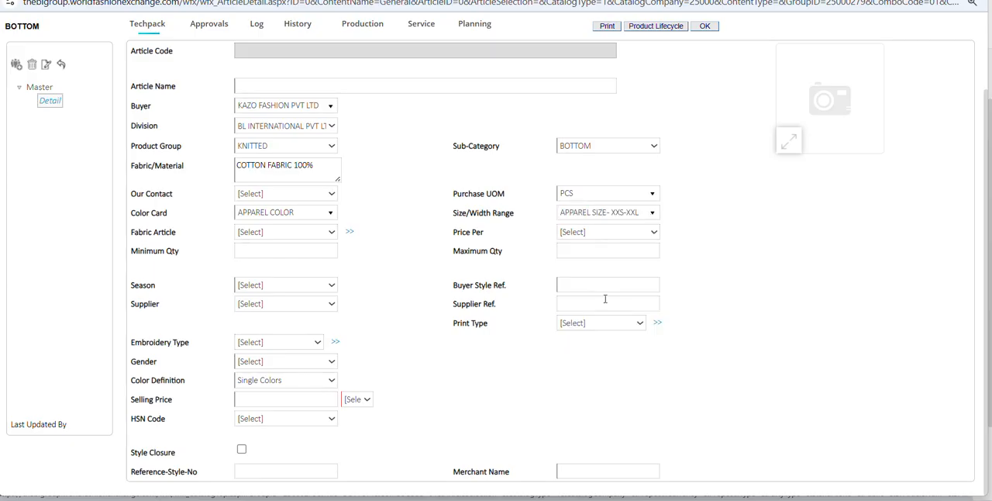
left_click(605, 212)
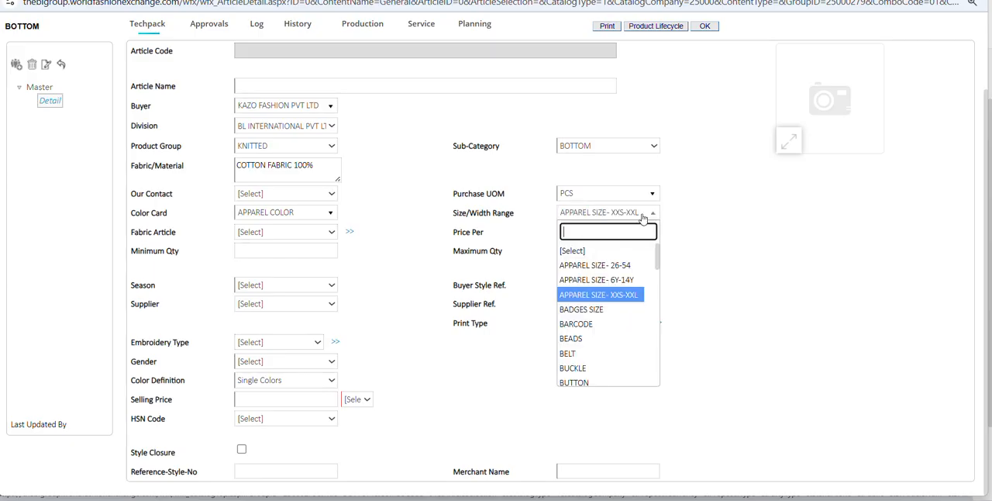
left_click(602, 299)
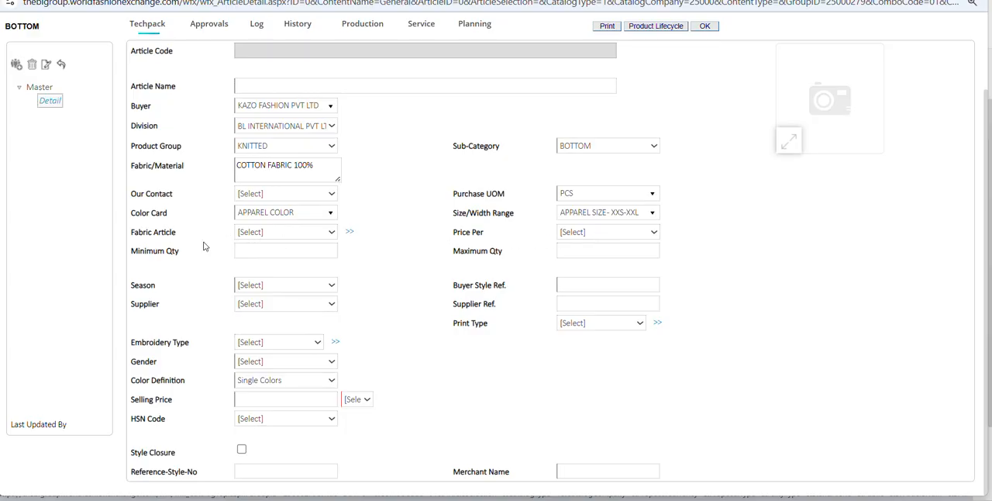
Check the minimum and maximum quantity fields and view the season options without choosing one.
left_click(267, 251)
left_click(573, 250)
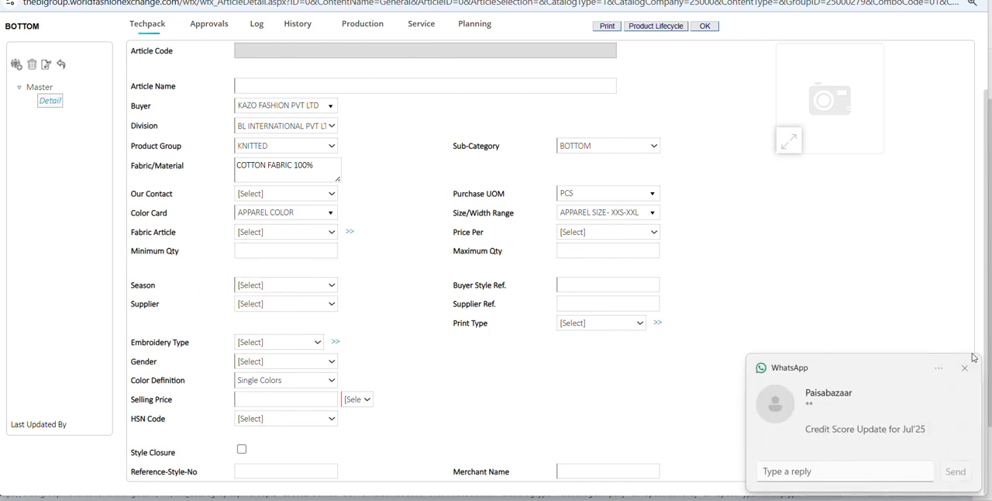
left_click(964, 367)
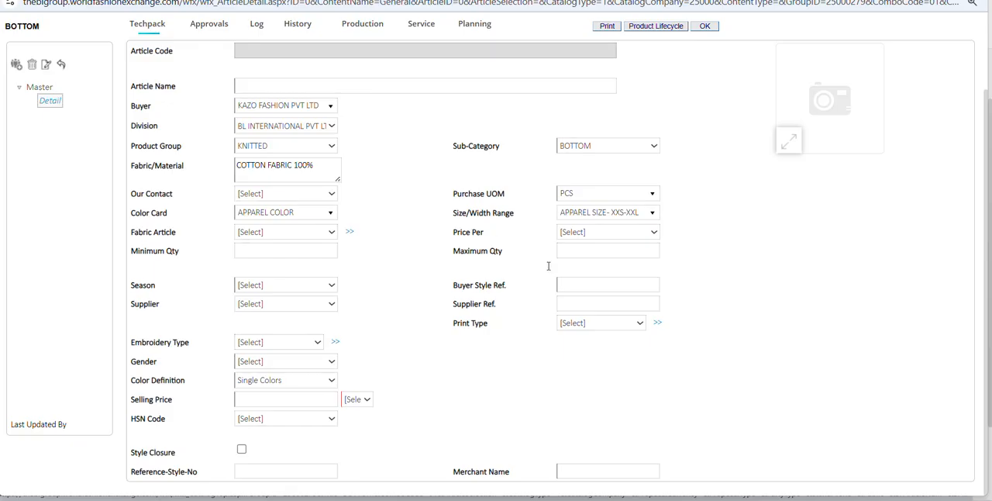
left_click(268, 286)
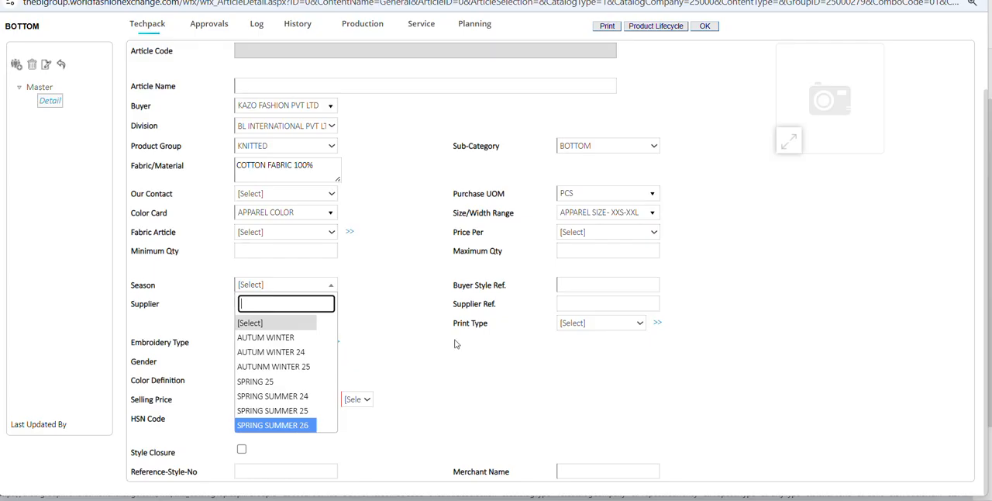
left_click(414, 370)
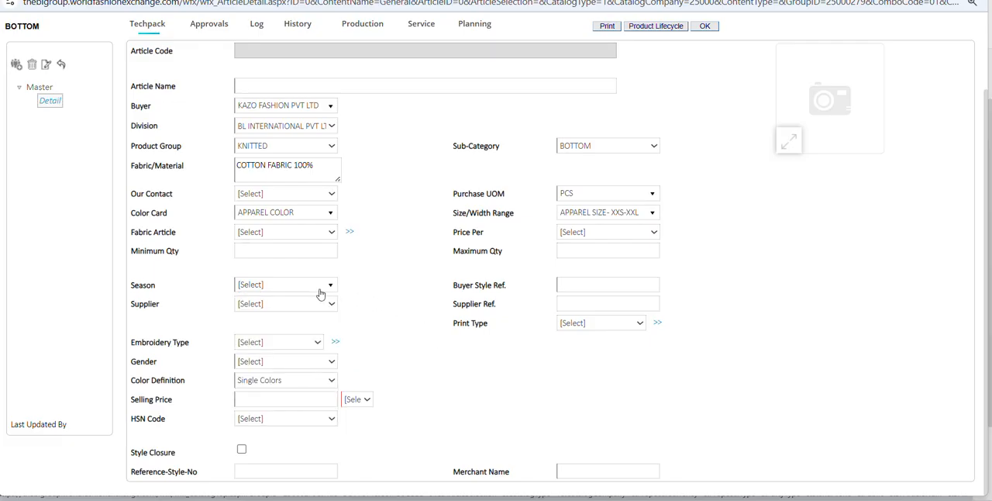
Fill in the buyer style reference with the suggested entry DARE SS25 PK5.
triple_click(507, 288)
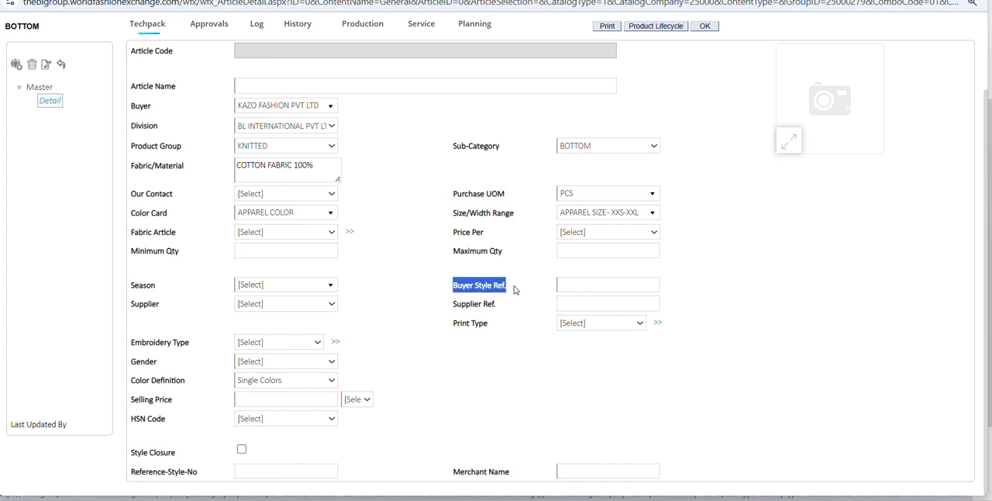
left_click(514, 326)
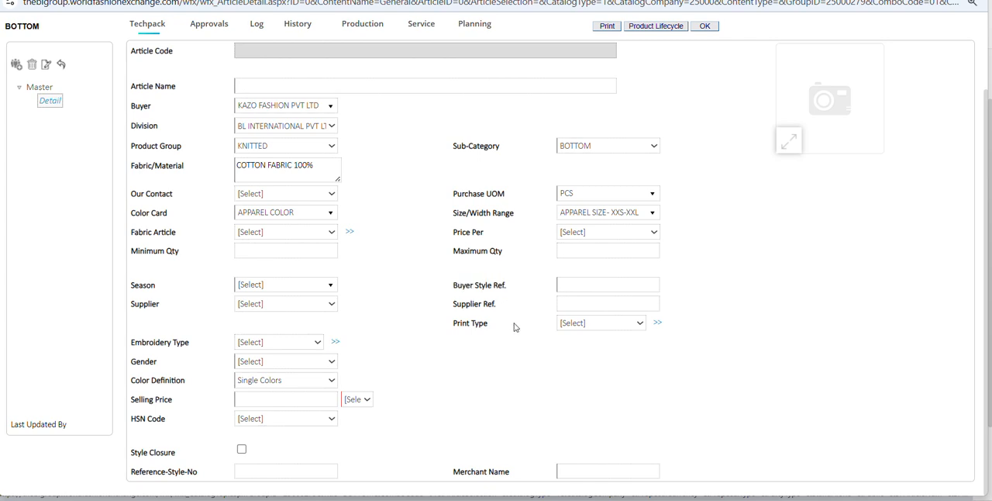
left_click_drag(534, 286, 453, 285)
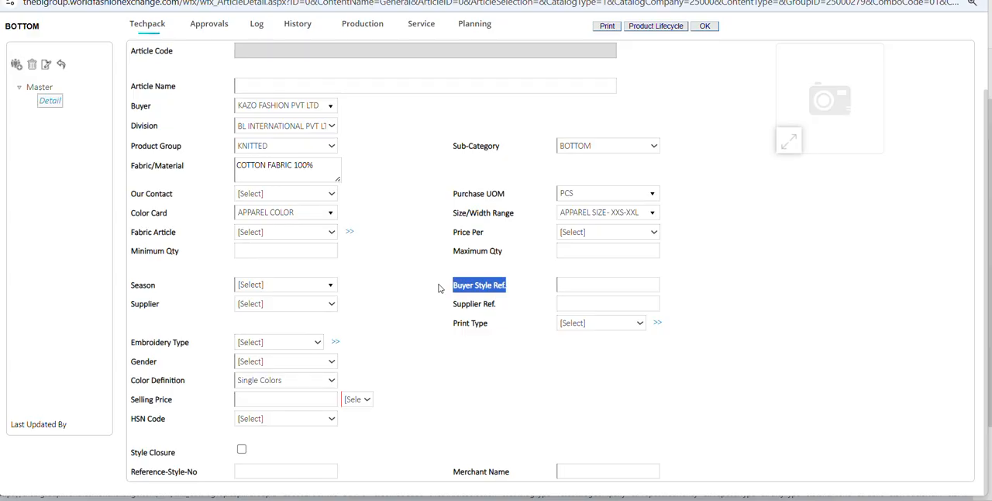
left_click(580, 285)
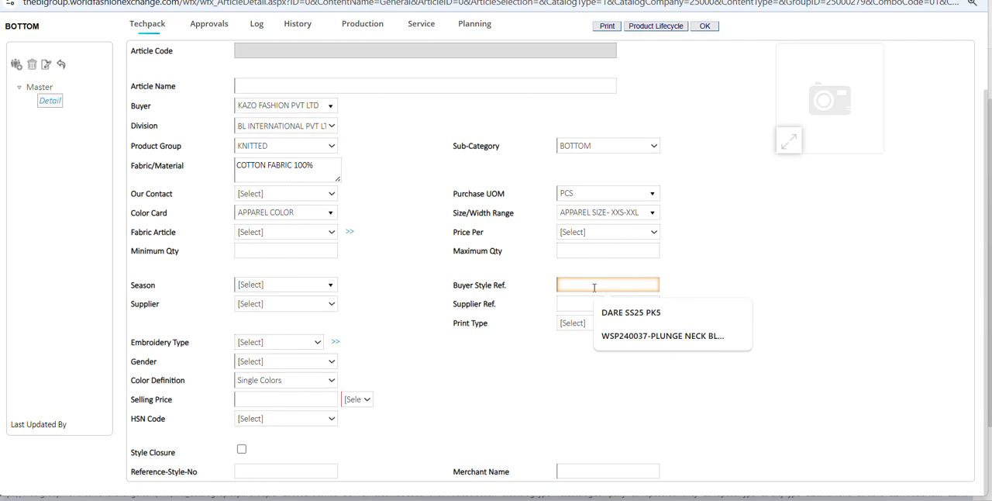
left_click(604, 313)
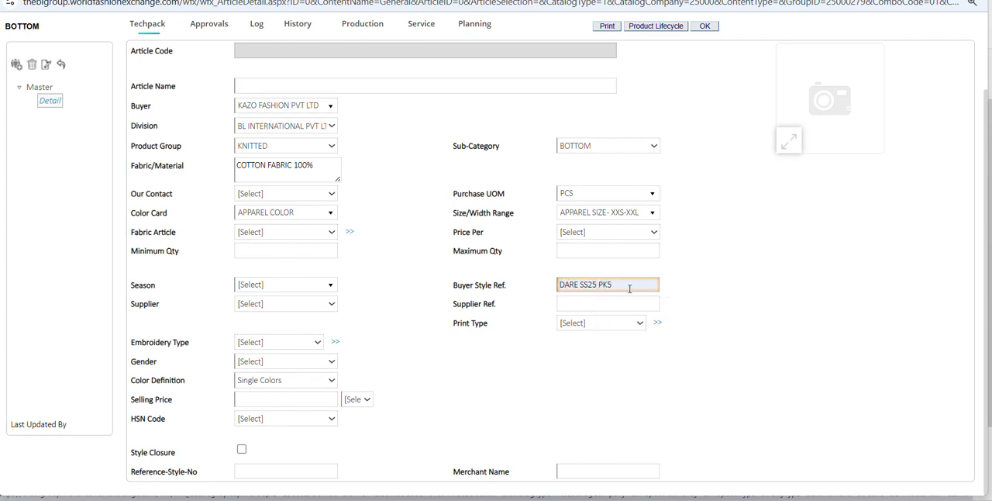
Enter KZ01660 as the article name.
left_click(420, 86)
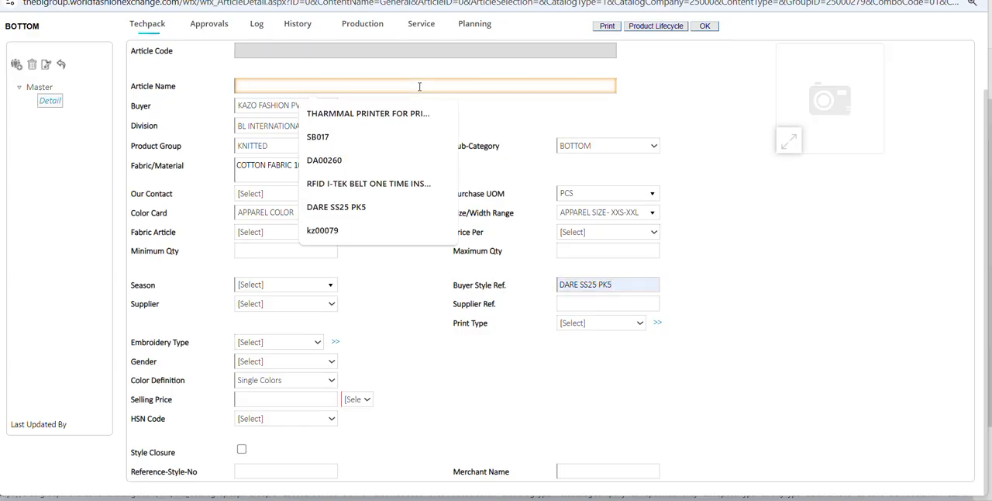
type("KZ")
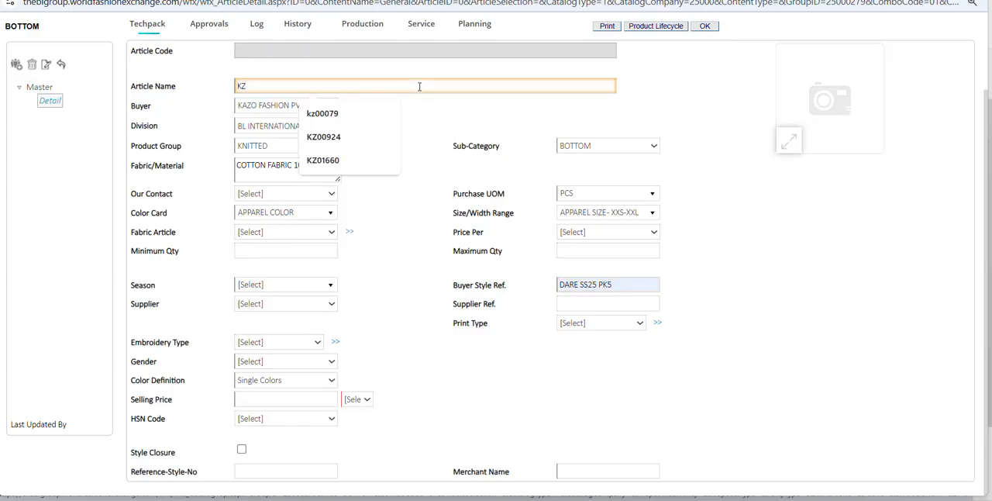
type("01")
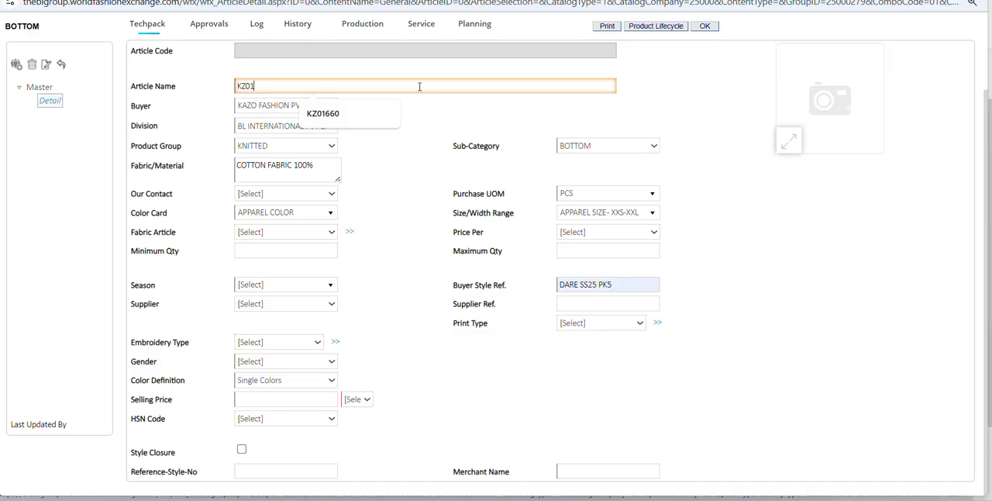
type("660")
left_click(446, 199)
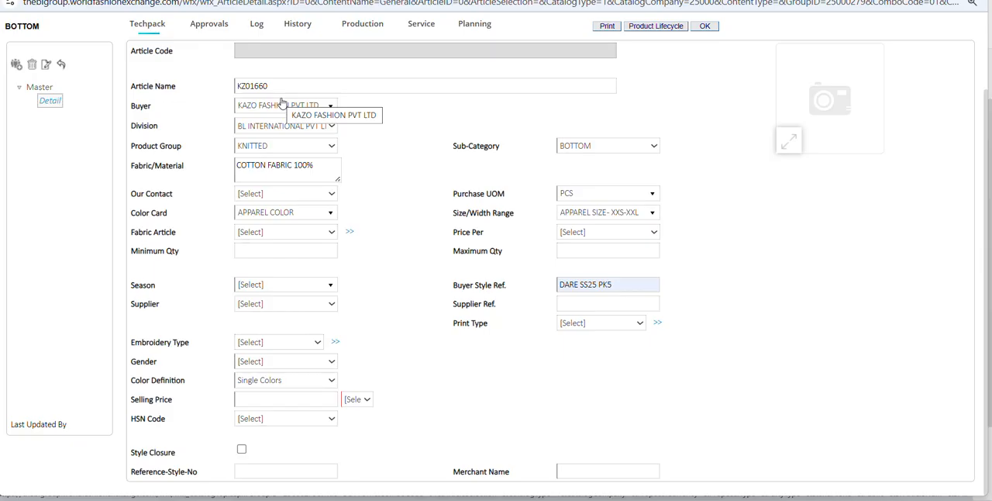
left_click_drag(633, 284, 542, 289)
left_click(383, 89)
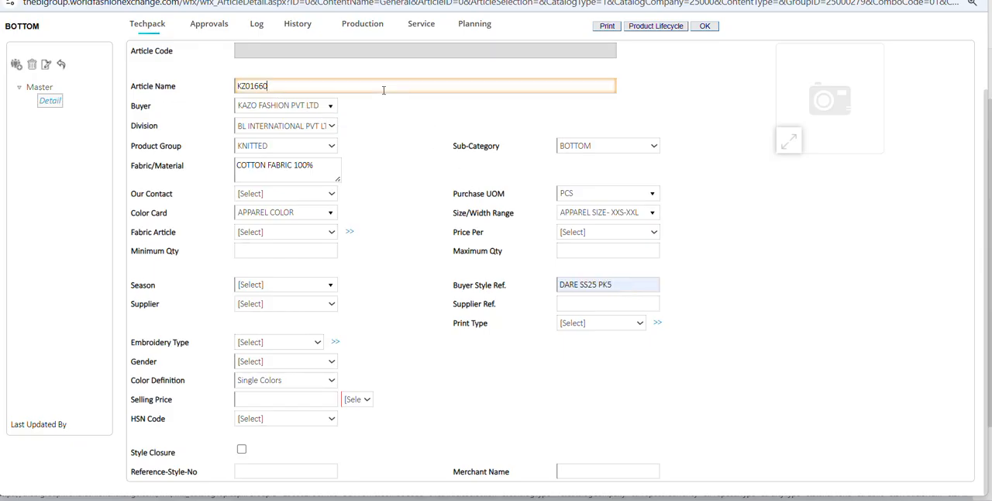
left_click_drag(284, 81, 240, 81)
left_click(446, 299)
left_click(612, 285)
left_click_drag(336, 88, 235, 86)
Swap the two identifiers: make the article name DARE SS25 PK5 and the buyer style reference KZ01660.
left_click_drag(631, 296, 541, 293)
key("ctrl+c")
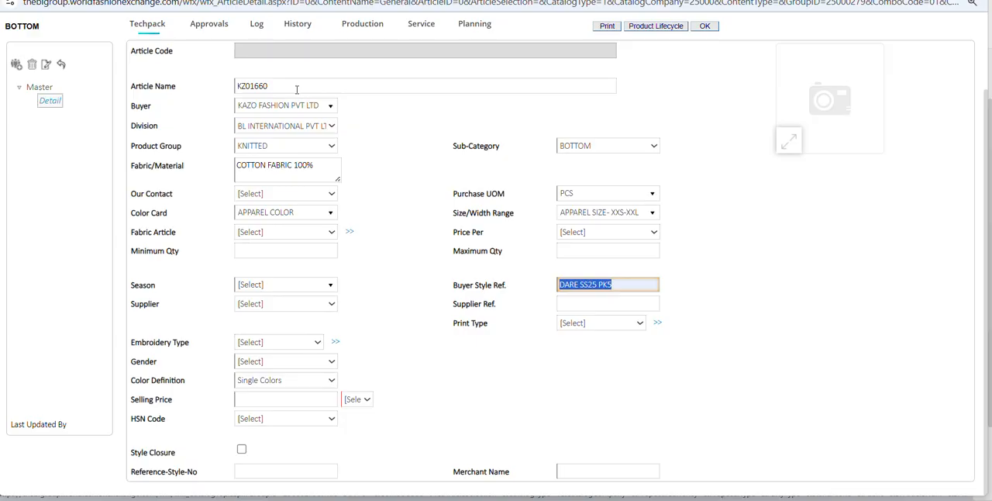
left_click_drag(310, 86, 204, 85)
key("ctrl+v")
left_click_drag(622, 285, 489, 283)
type("KZ")
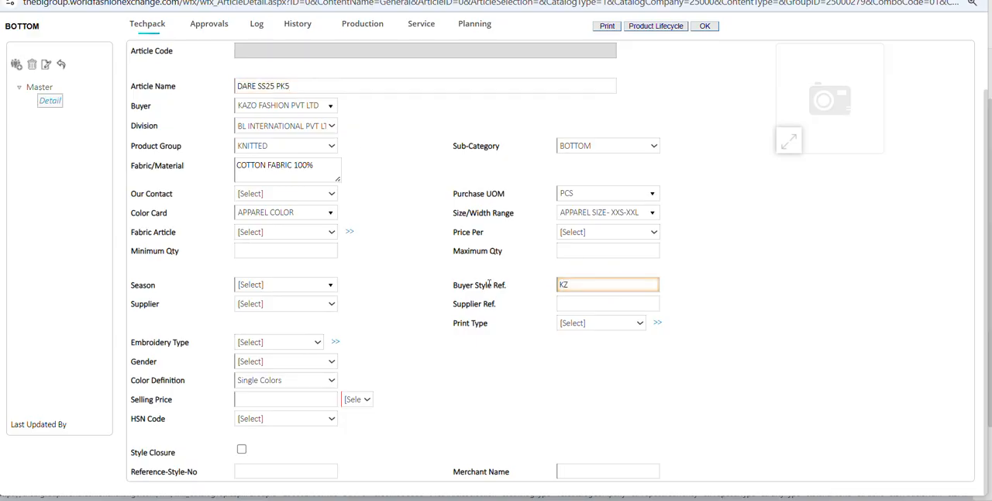
type("01660")
Set both the article name and the buyer style reference to KZ01660.
left_click_drag(633, 284, 508, 297)
key("ctrl+x")
left_click_drag(305, 82, 198, 88)
key("ctrl+v")
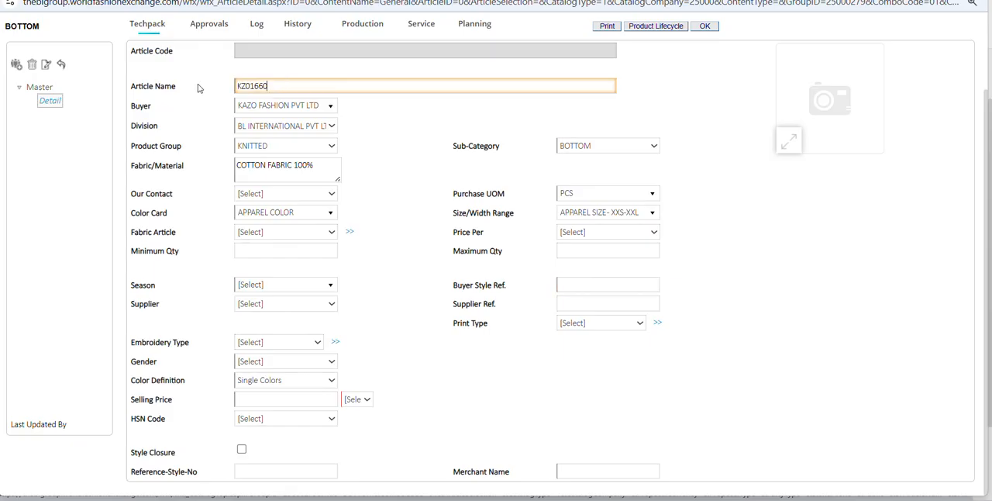
left_click(608, 287)
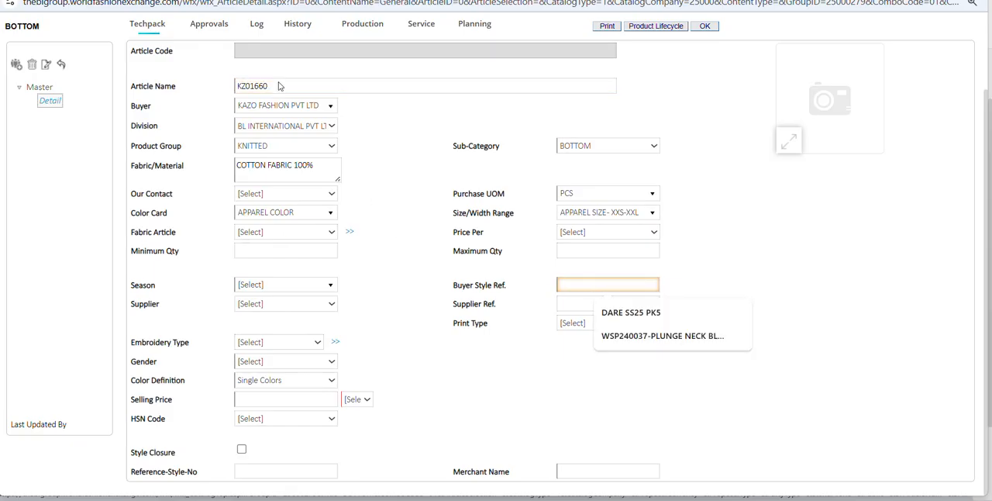
left_click_drag(283, 86, 214, 95)
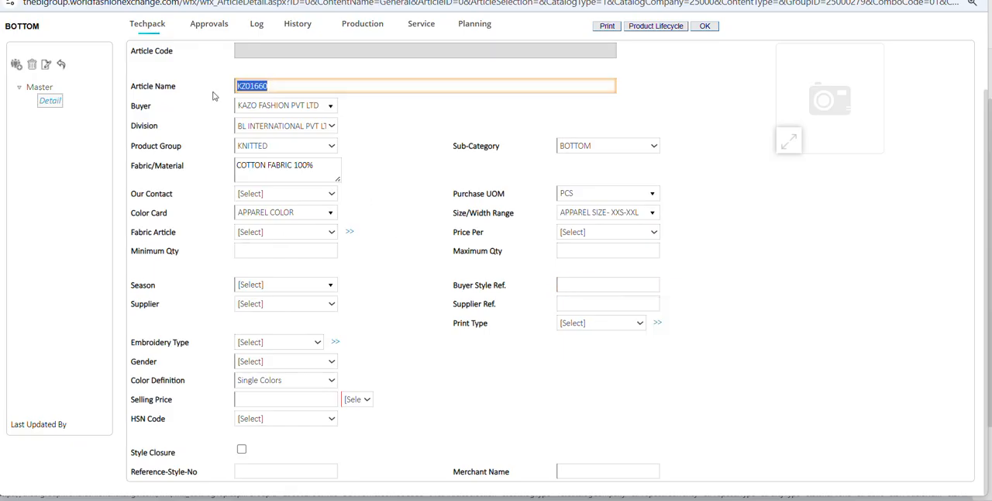
left_click(596, 286)
key("ctrl+v")
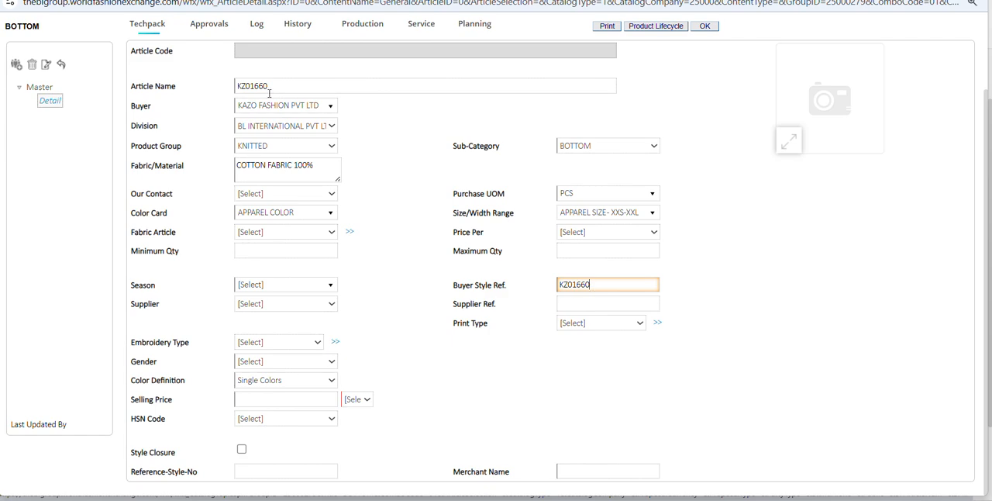
left_click(497, 374)
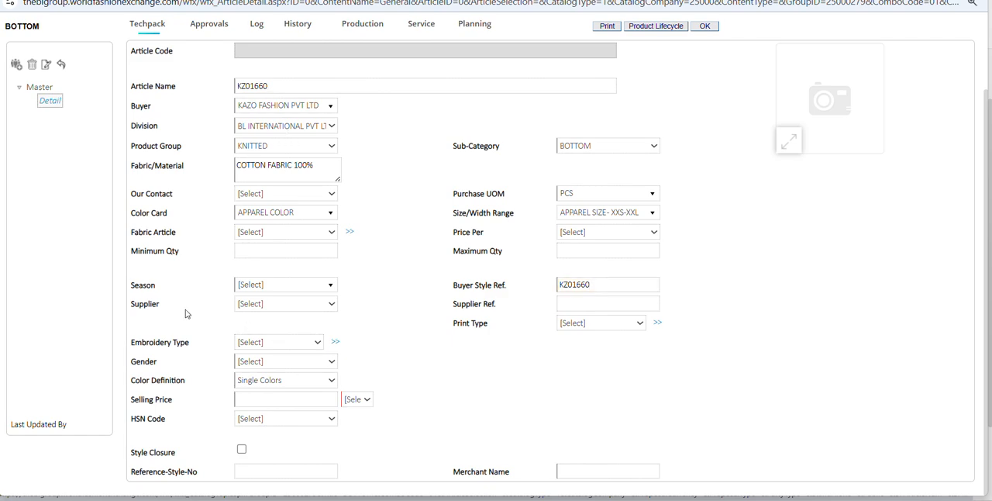
Set the article's season to SPRING SUMMER 25 and its gender to WOMEN.
left_click(240, 288)
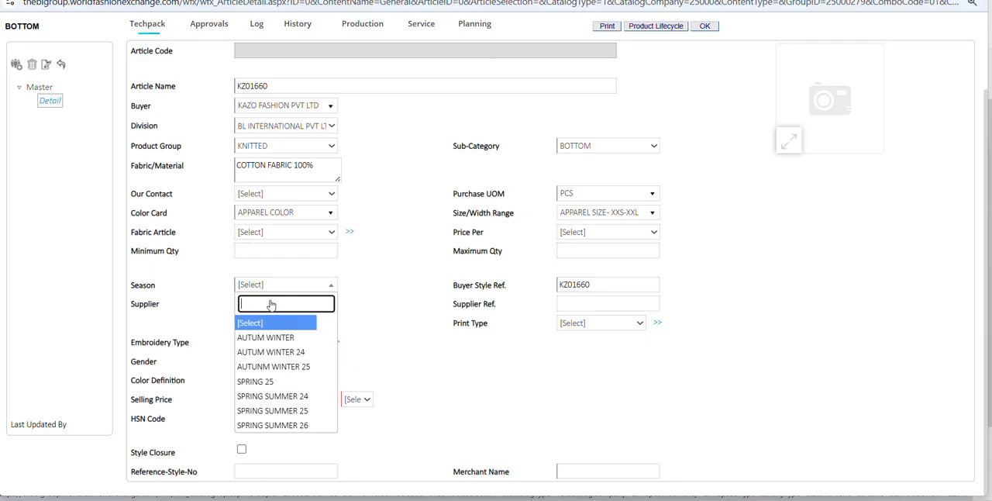
left_click(266, 411)
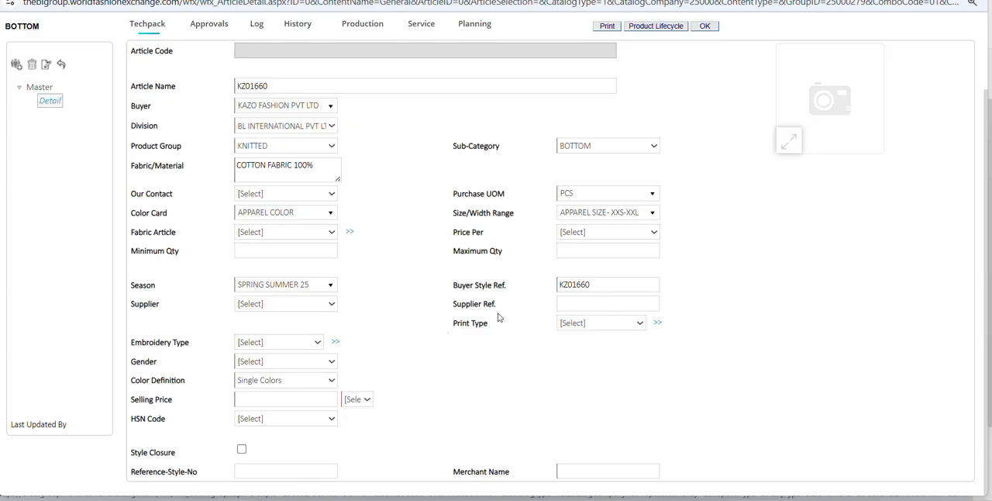
double_click(455, 308)
left_click(446, 351)
left_click_drag(454, 327, 500, 328)
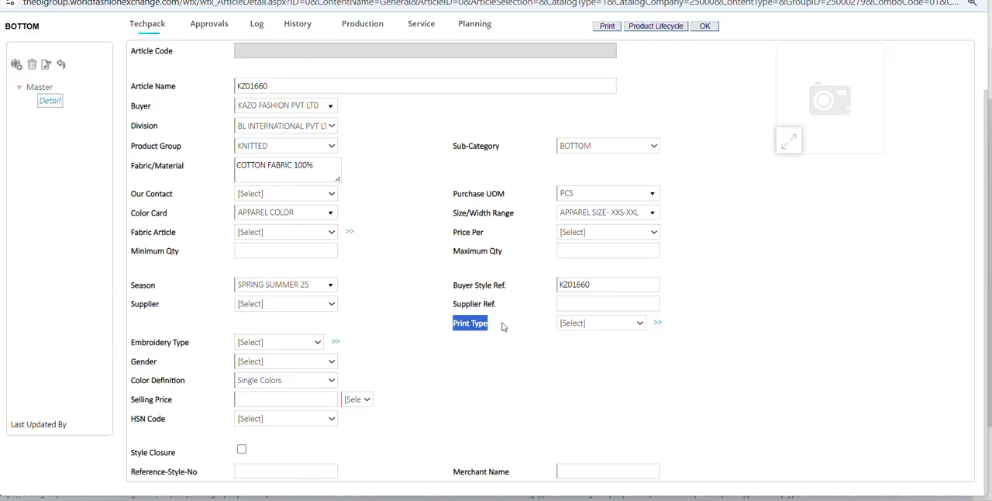
left_click(668, 338)
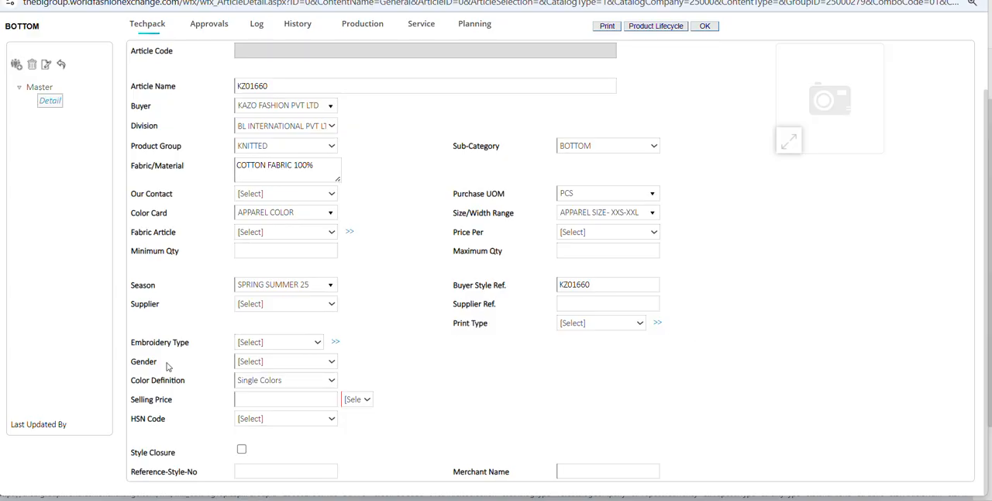
left_click(275, 364)
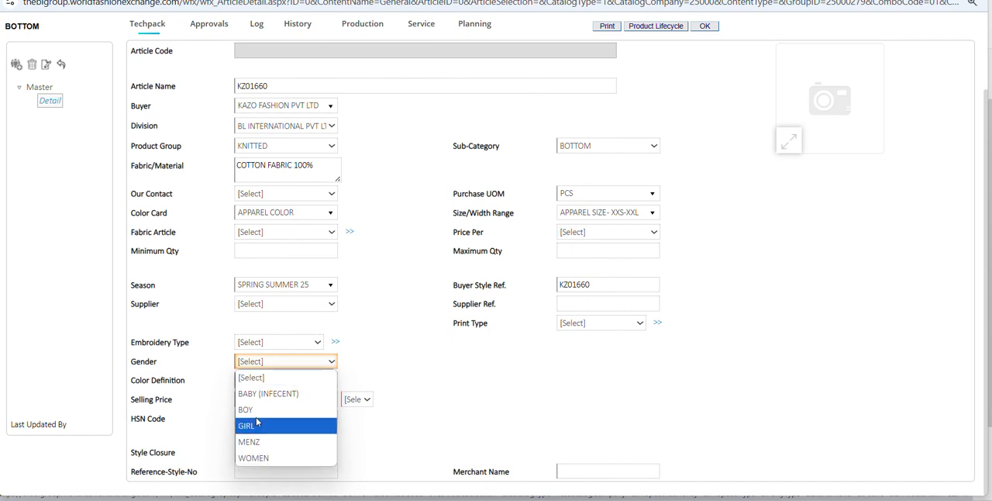
left_click(253, 457)
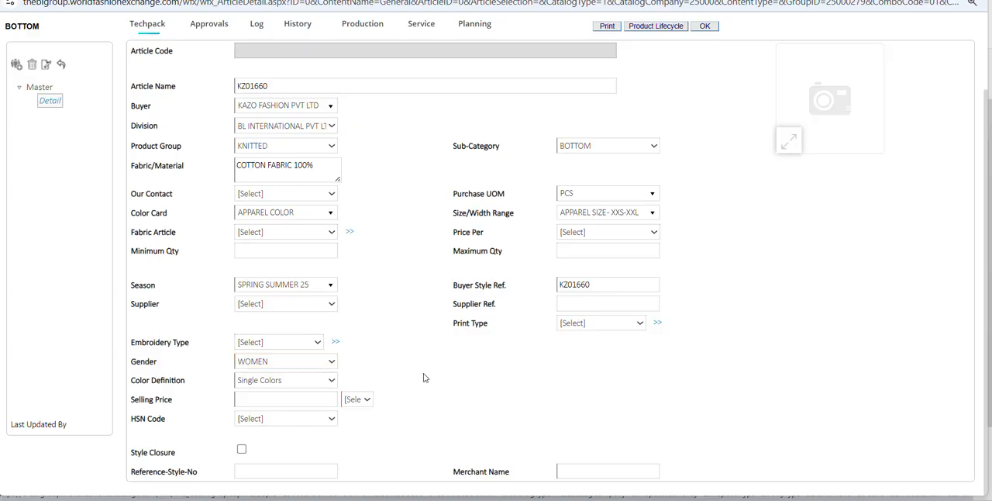
Review the color definition options and select Single Colors.
left_click(285, 380)
left_click(285, 381)
left_click(267, 378)
left_click(269, 413)
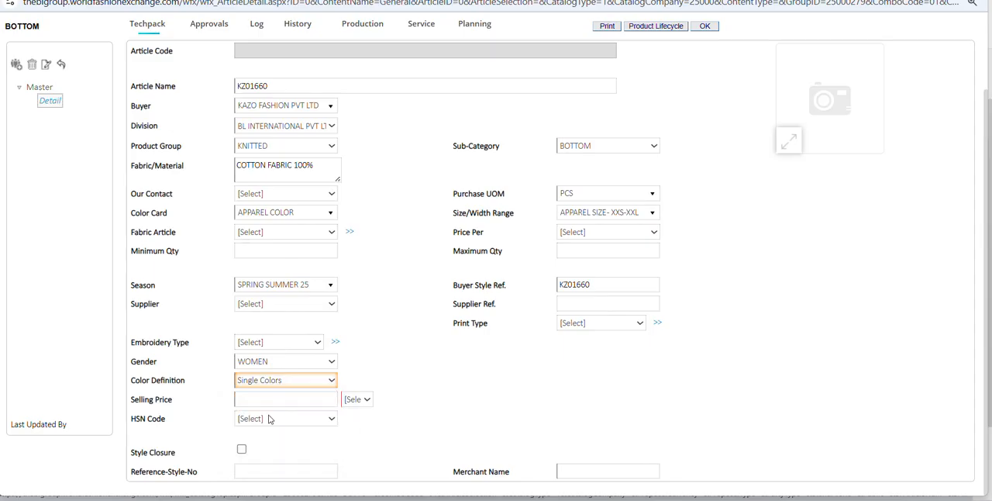
left_click(274, 382)
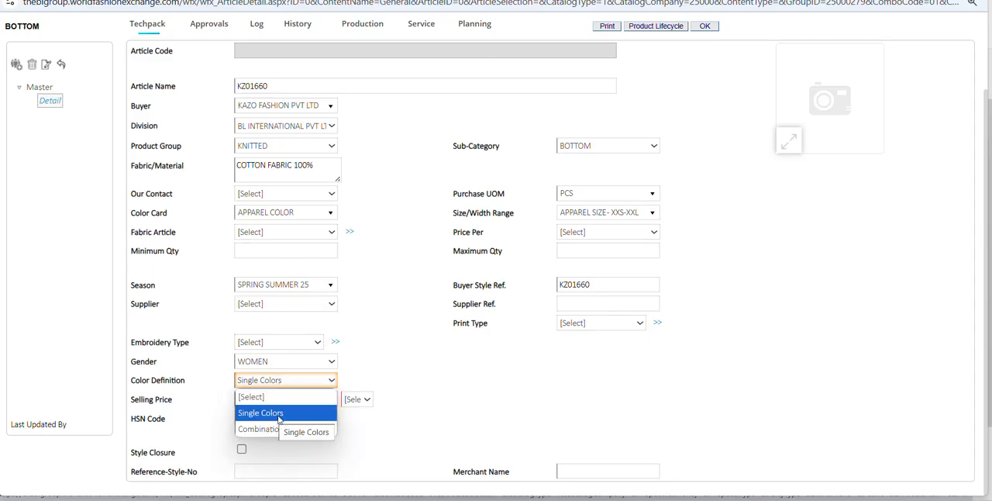
left_click(279, 415)
left_click(277, 383)
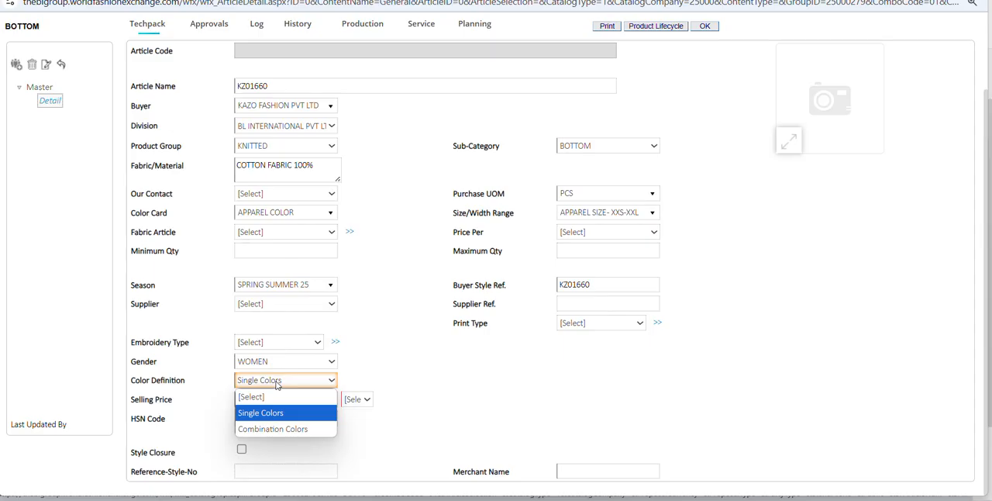
left_click(277, 383)
Set the article's selling price to 795.00 with INR as the currency.
left_click(288, 400)
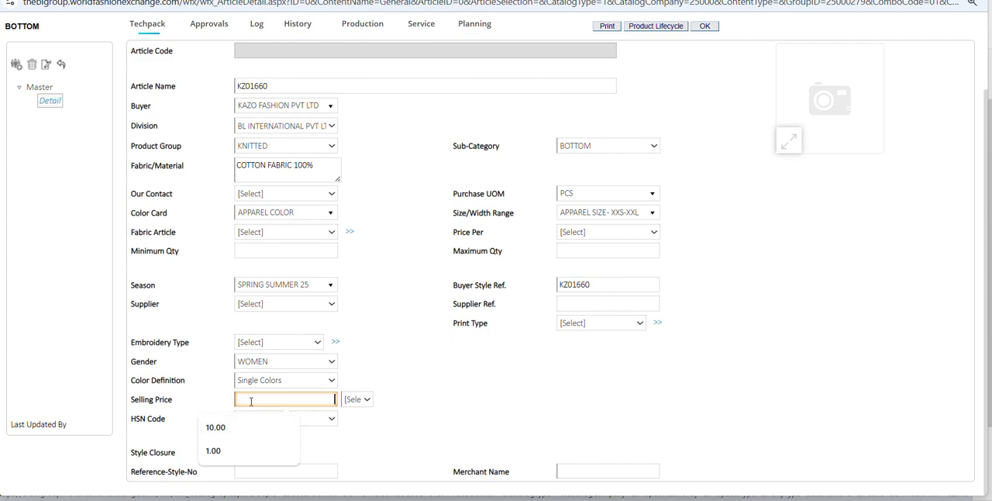
left_click(454, 387)
left_click(359, 401)
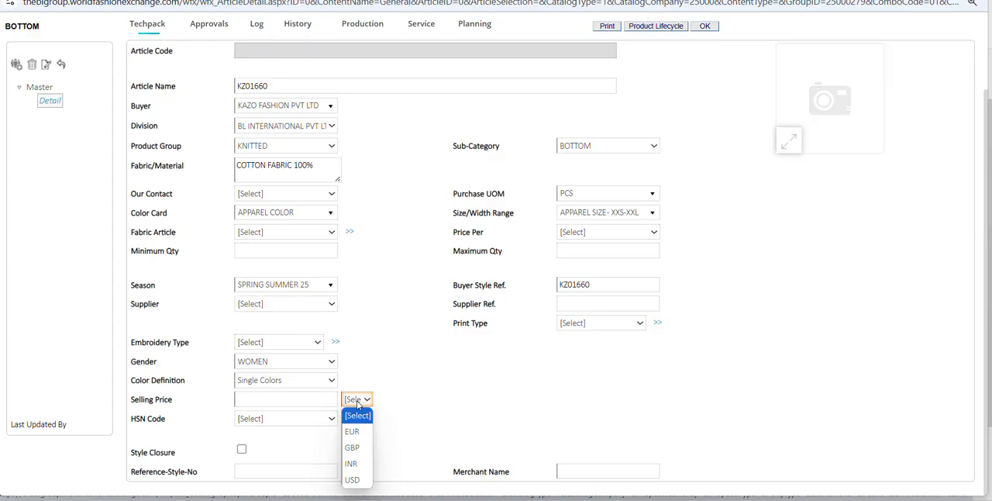
left_click(351, 463)
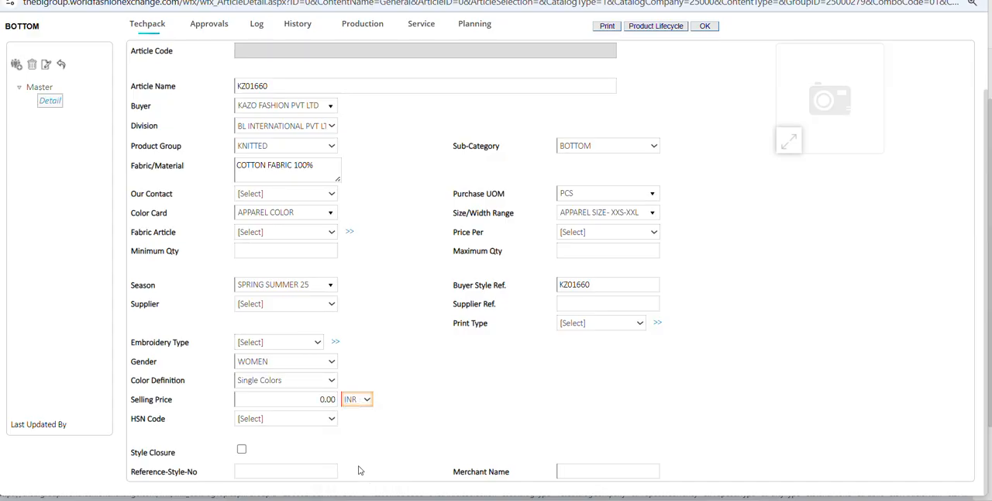
key("shift+Tab")
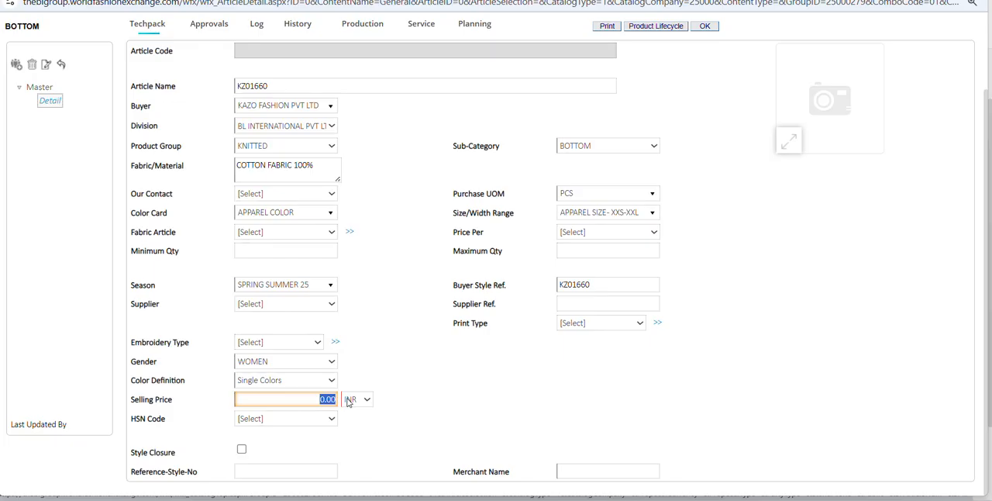
type("795")
left_click(500, 401)
Set the article's HSN code to 62046990.
left_click(271, 419)
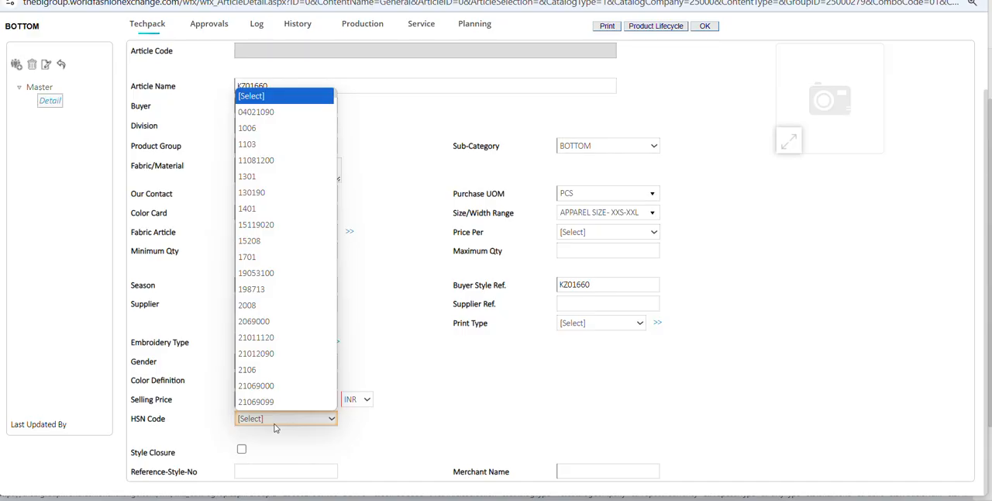
type("6201")
type("4")
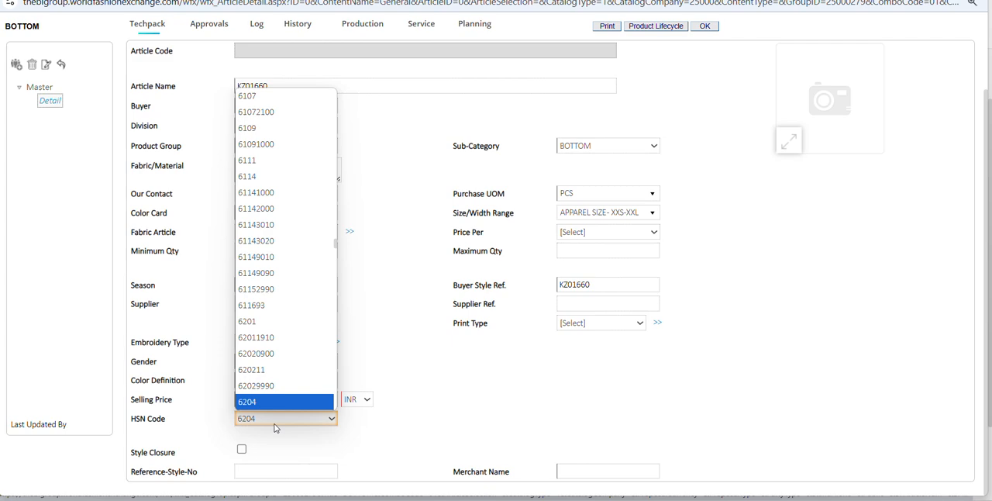
key("Down")
key("Down")
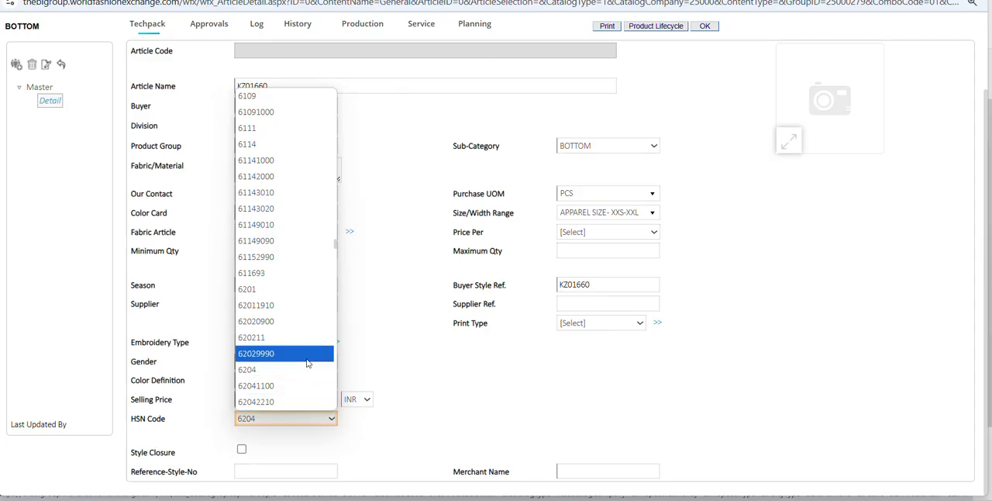
scroll(298, 380, "down", 5)
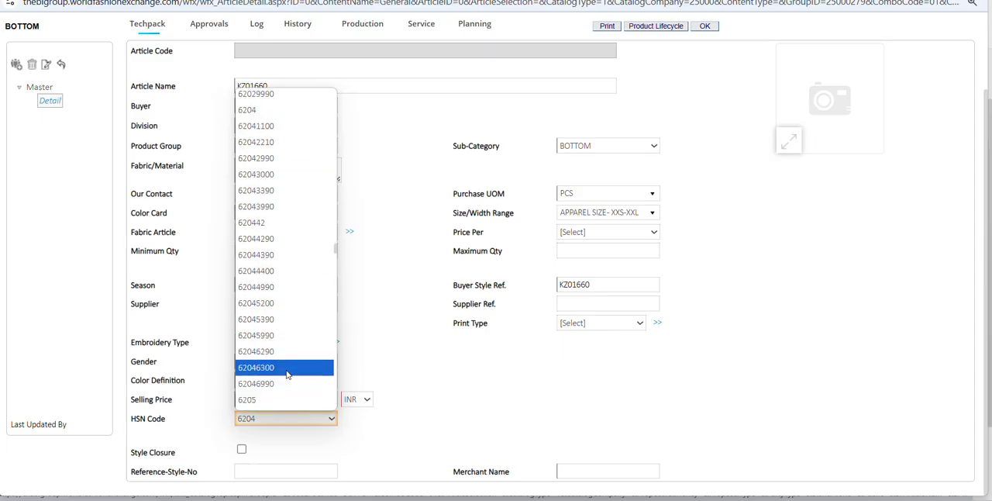
left_click(278, 383)
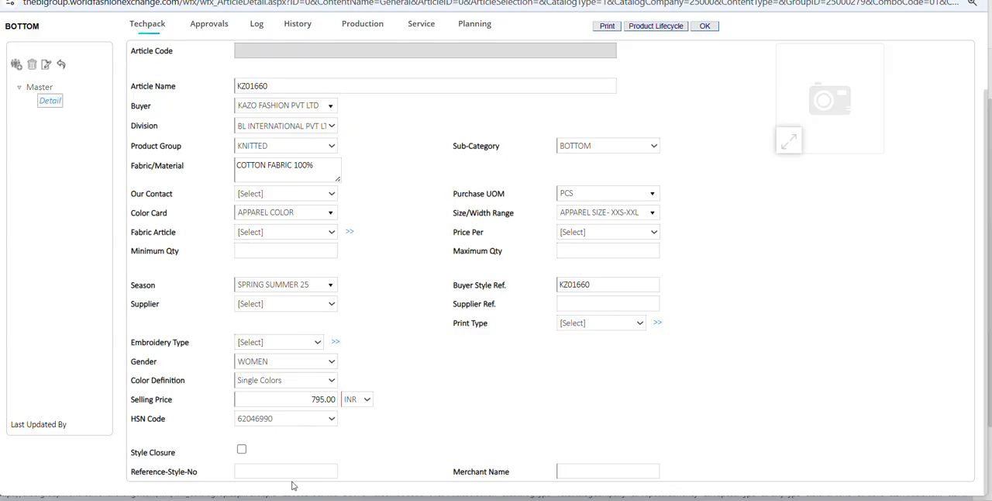
Check the merchant name suggestions without choosing one, and dismiss the incoming e-mail notification.
left_click(591, 473)
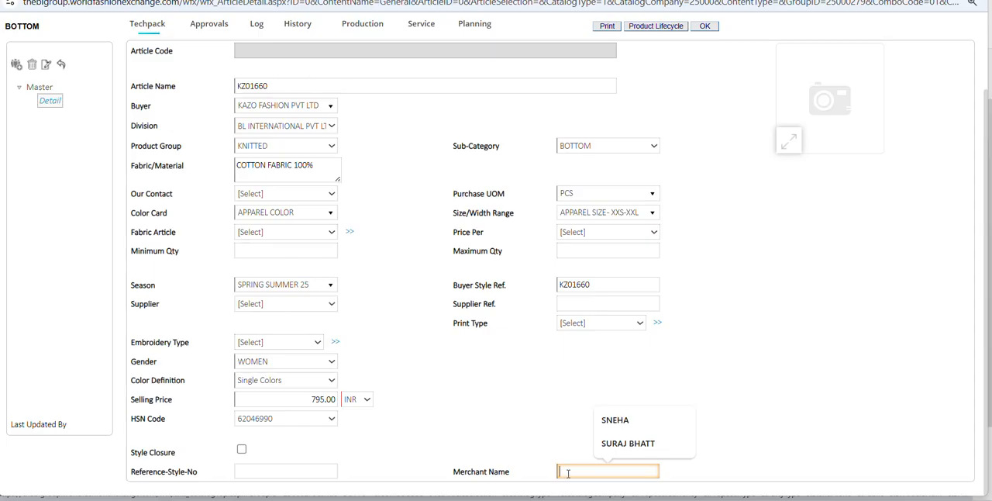
left_click(387, 454)
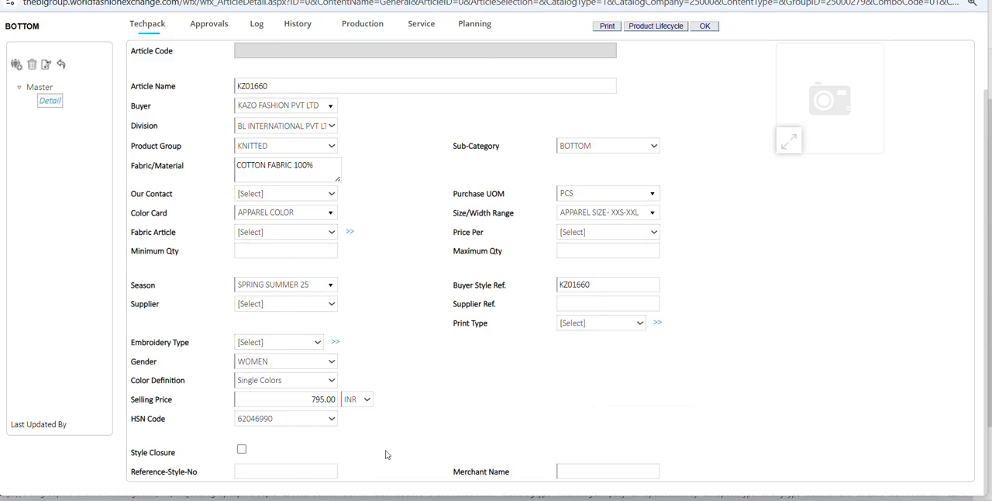
scroll(457, 426, "up", 1)
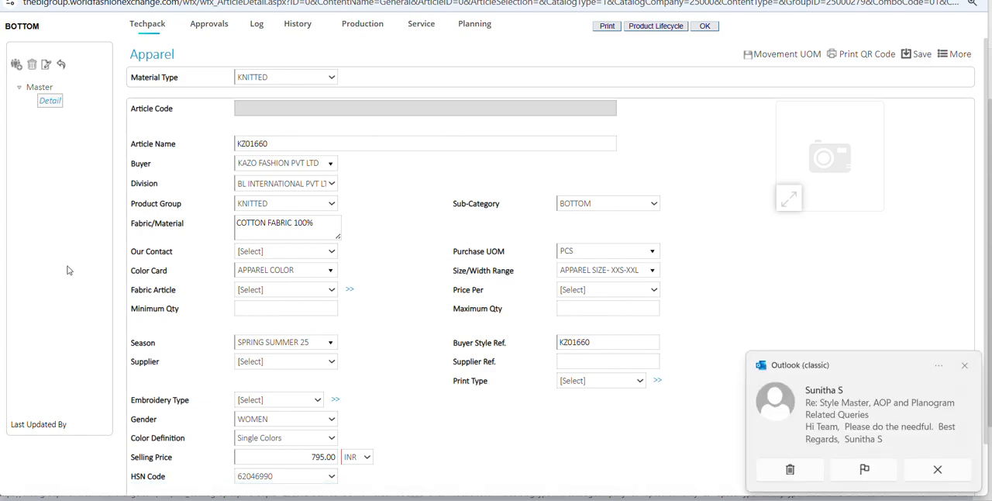
left_click(963, 367)
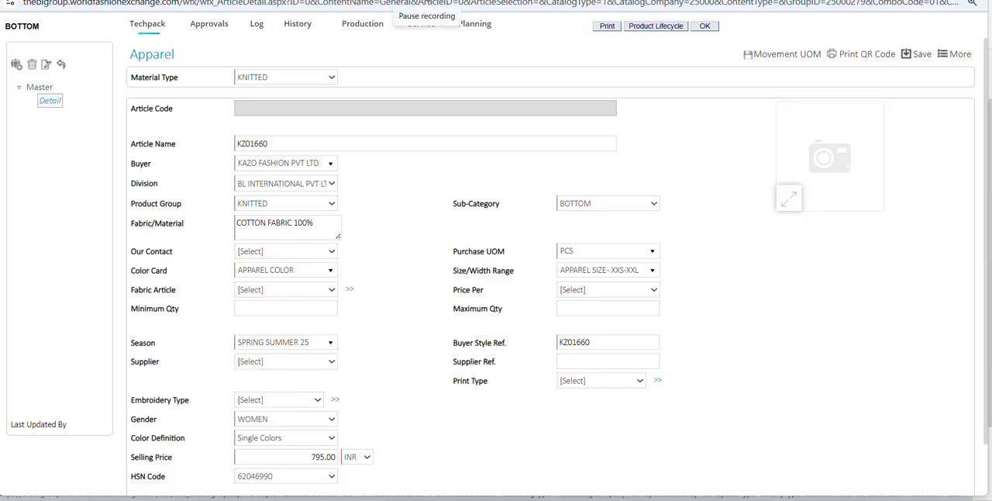
left_click(427, 3)
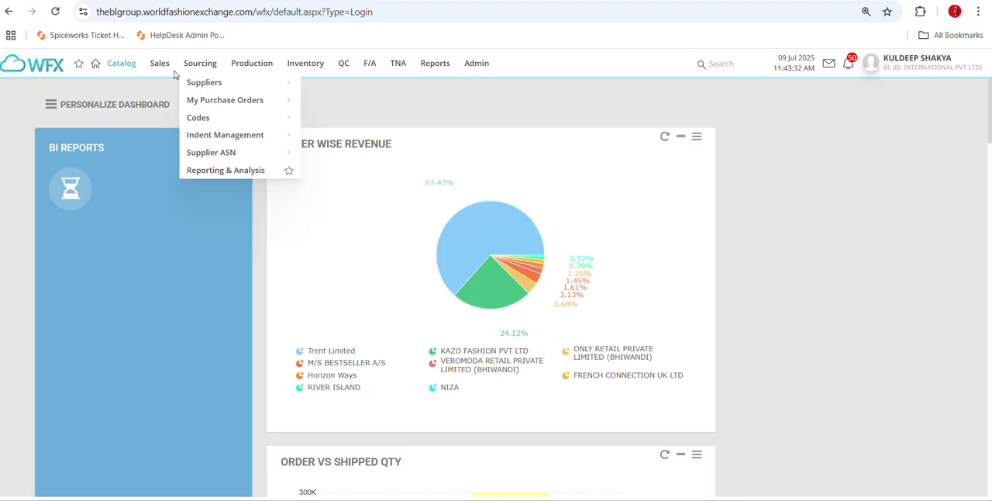
Open the form for a new purchase order from a buyer in a separate browser tab and look over its fields.
mouse_move(174, 64)
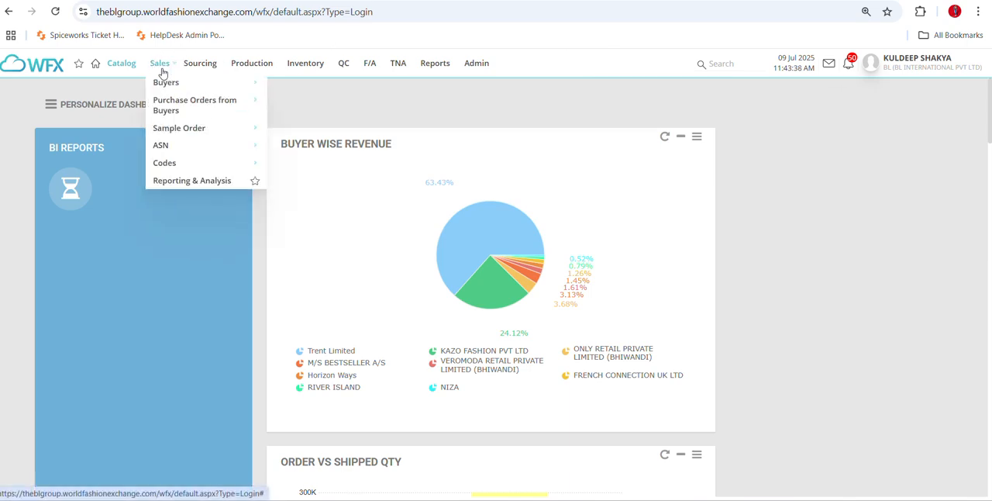
mouse_move(164, 102)
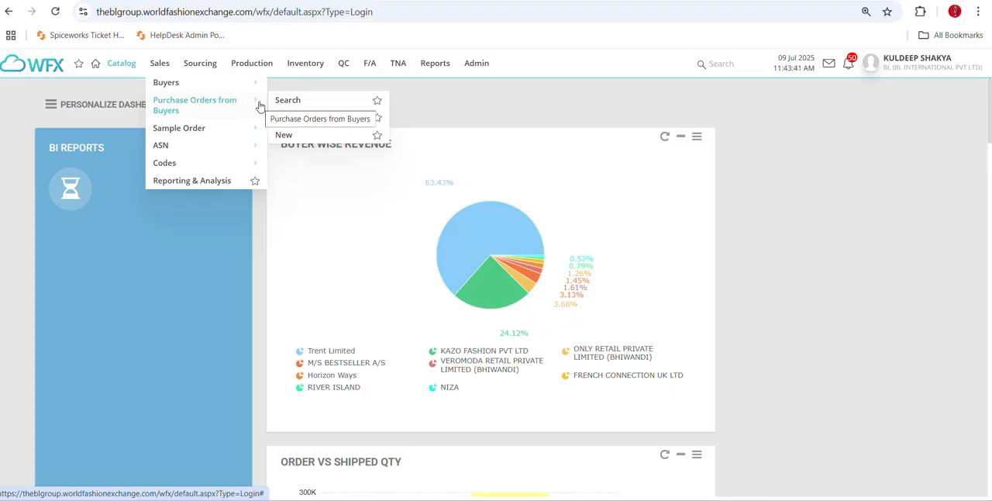
right_click(282, 134)
left_click(317, 156)
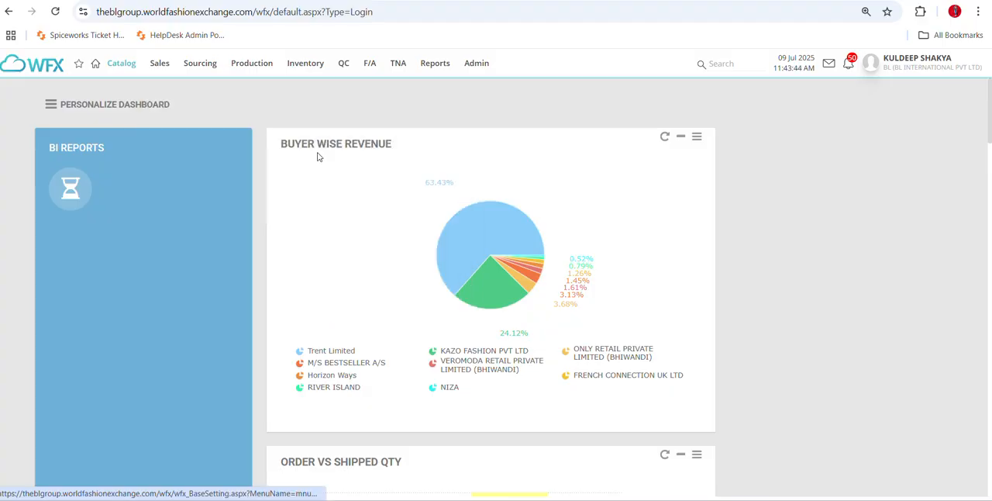
left_click(619, 0)
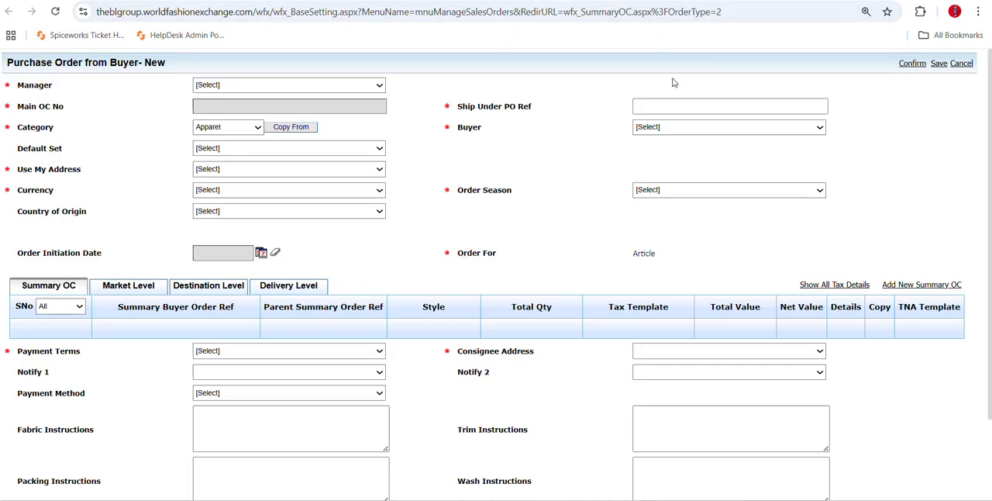
scroll(671, 124, "down", 3)
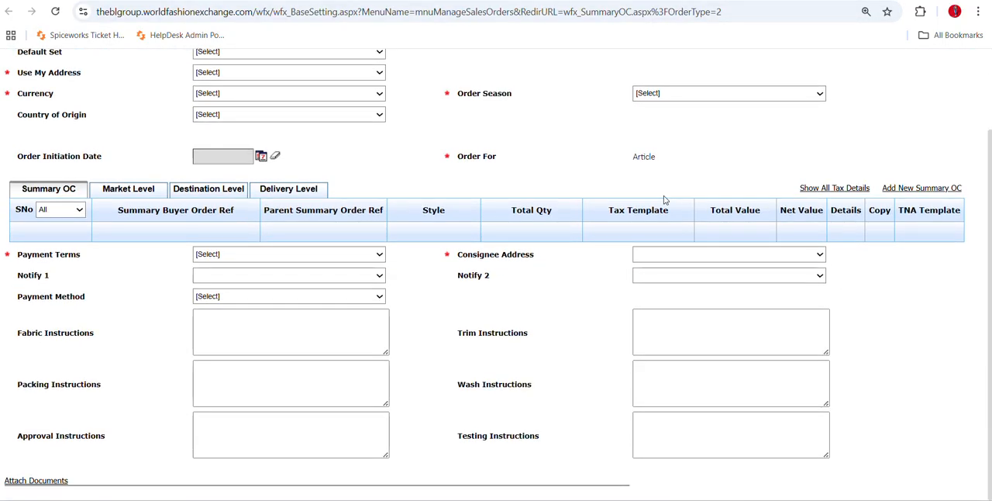
scroll(663, 198, "up", 3)
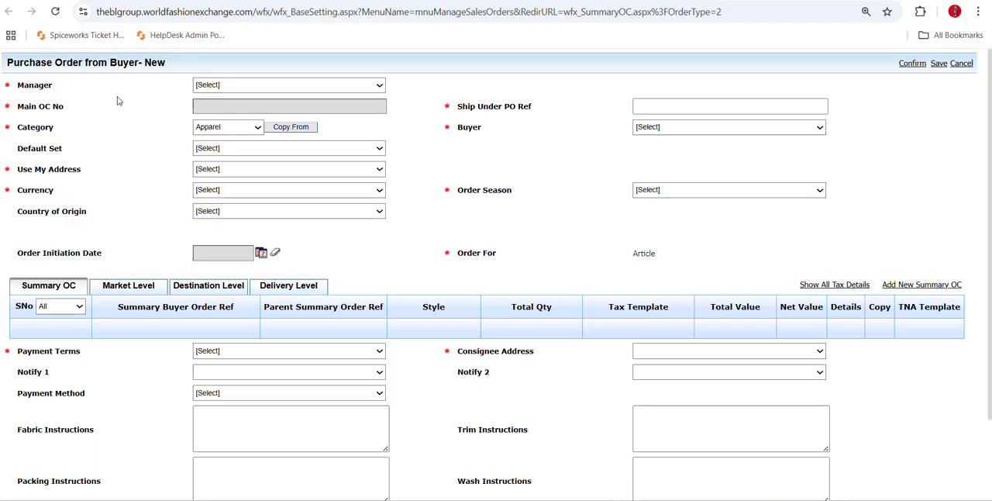
Assign the responsible employee as the manager of the new buyer purchase order.
left_click(271, 85)
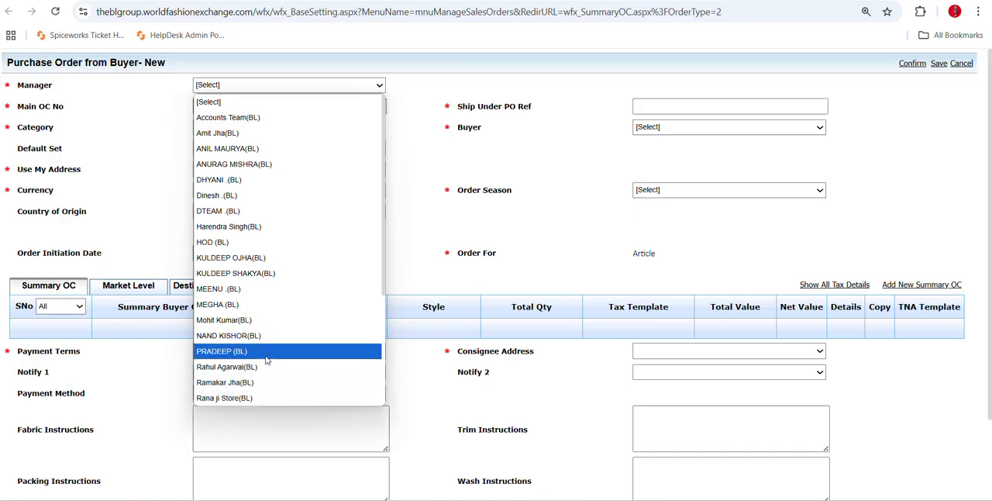
scroll(264, 384, "down", 4)
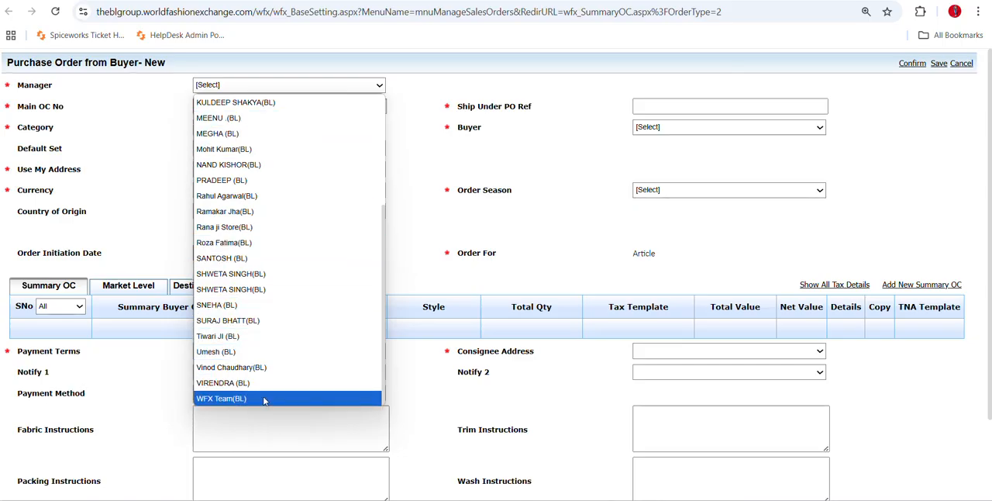
scroll(263, 401, "up", 3)
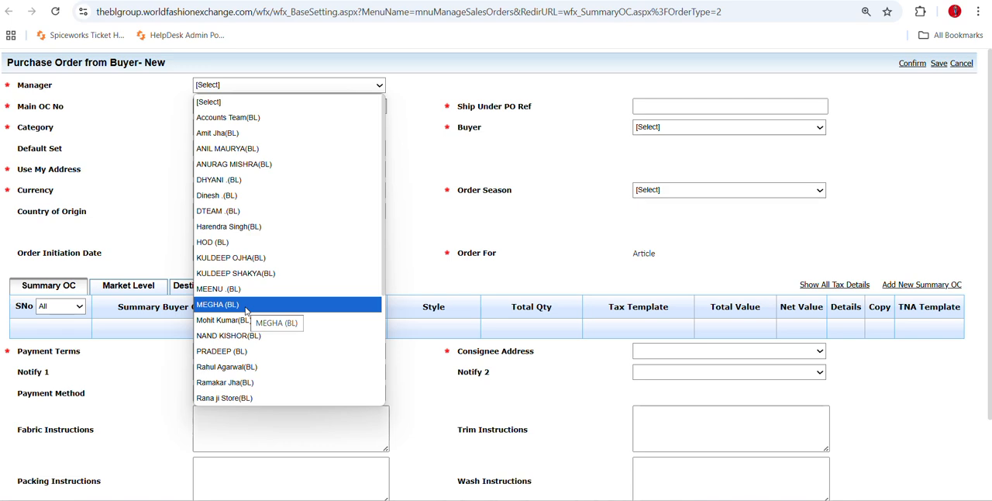
scroll(249, 297, "down", 3)
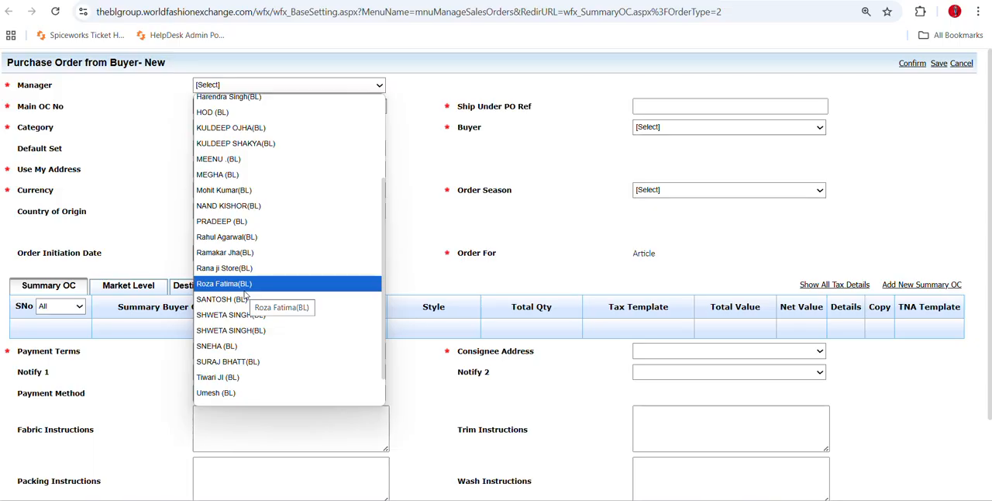
left_click(244, 285)
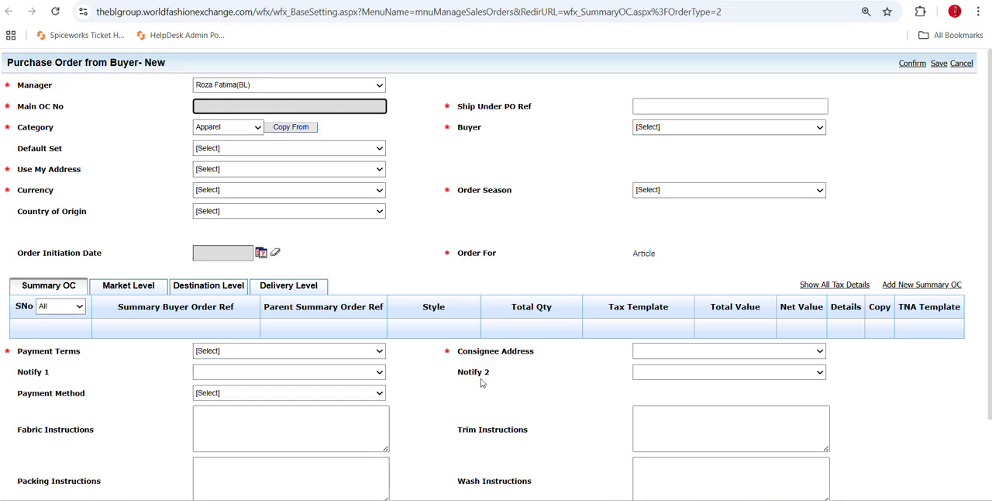
left_click(447, 138)
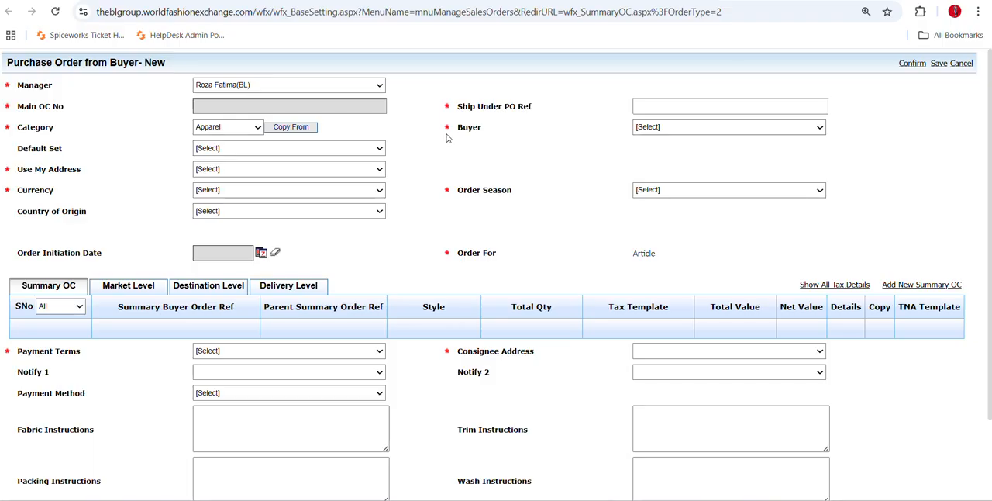
Enter the buyer's purchase order number as the Ship Under PO Ref.
left_click(312, 101)
left_click_drag(456, 108, 547, 112)
left_click(546, 115)
left_click(647, 109)
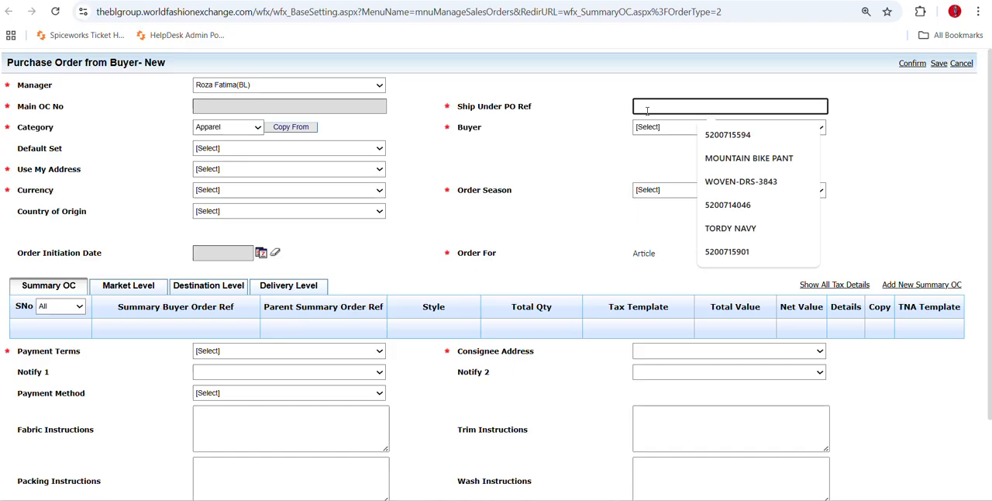
type("POT/")
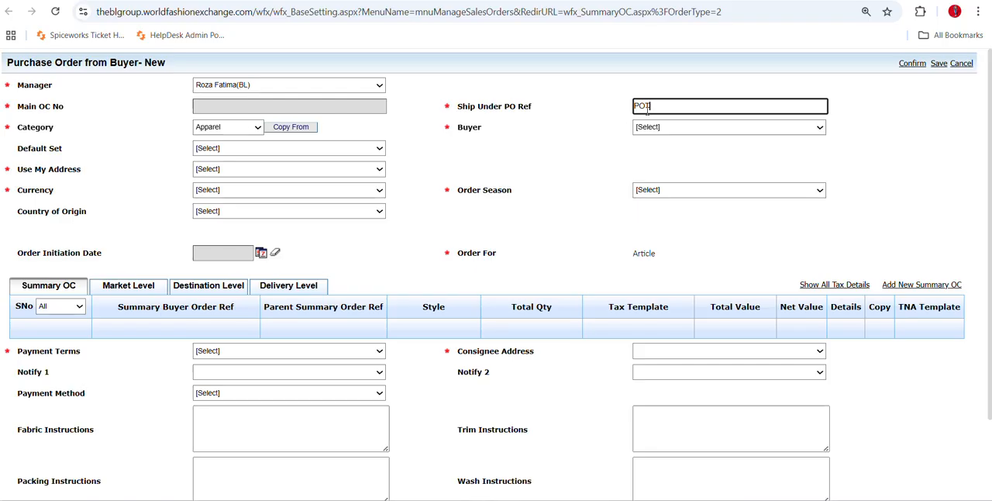
type("25-26/00194")
left_click(571, 170)
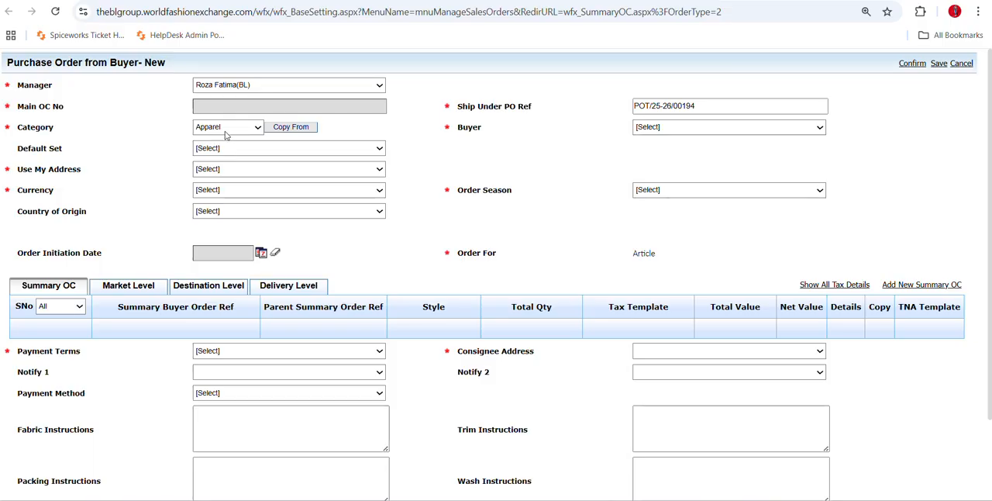
Set the buyer of the purchase order to KAZO FASHION PVT LTD.
left_click(681, 127)
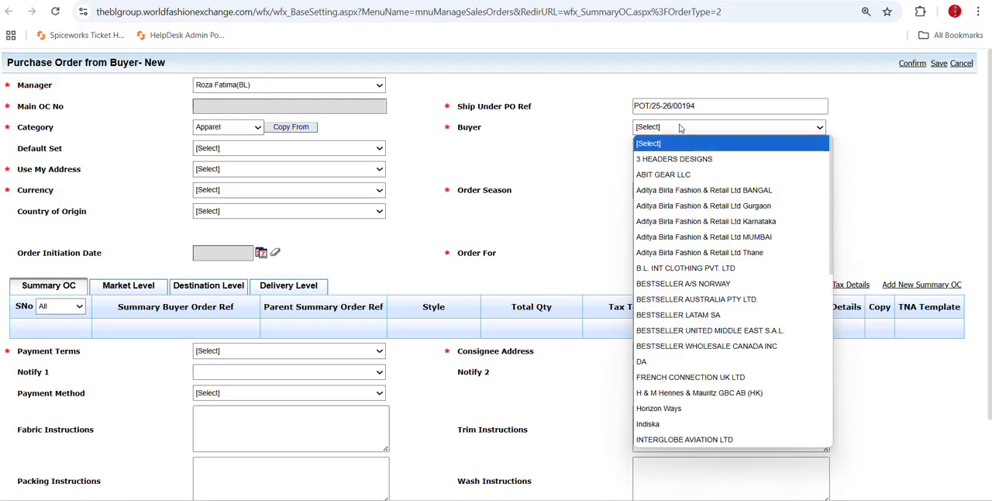
key("k")
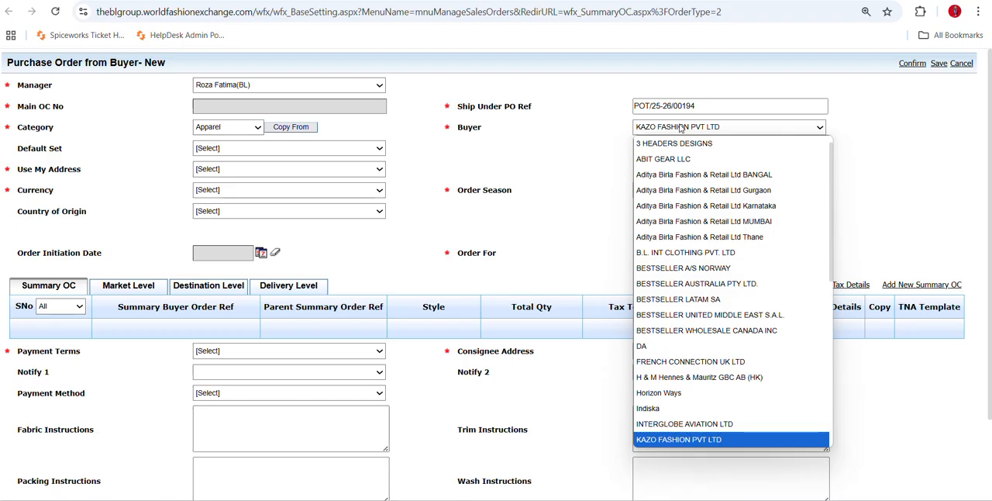
left_click(680, 428)
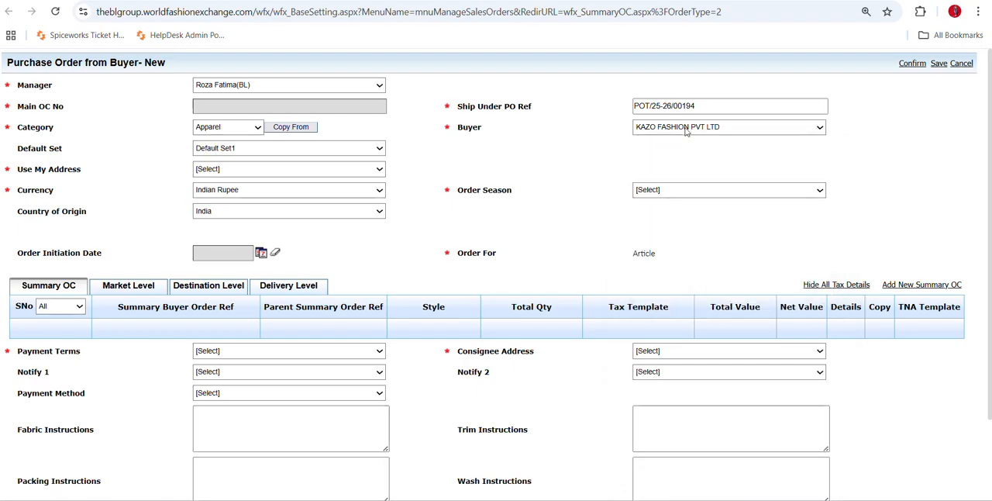
left_click(686, 130)
scroll(698, 269, "down", 10)
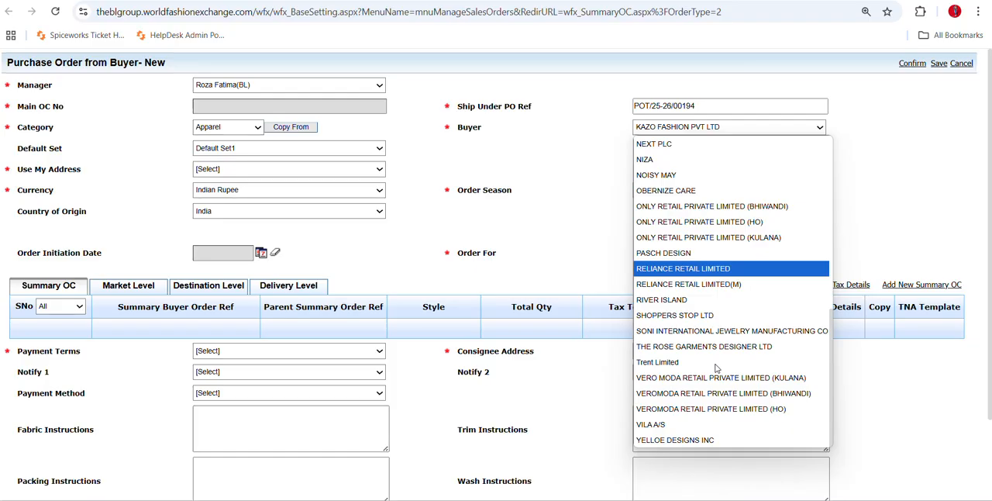
scroll(704, 313, "up", 3)
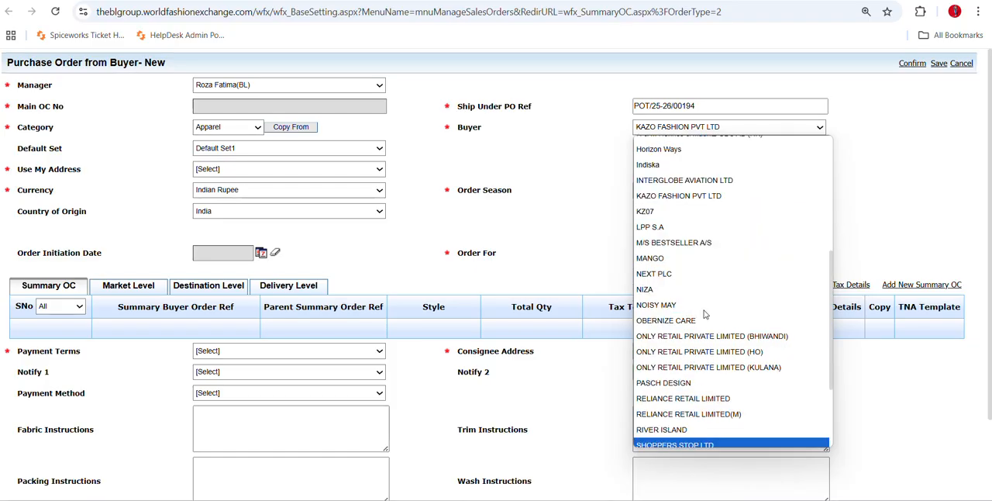
left_click(559, 260)
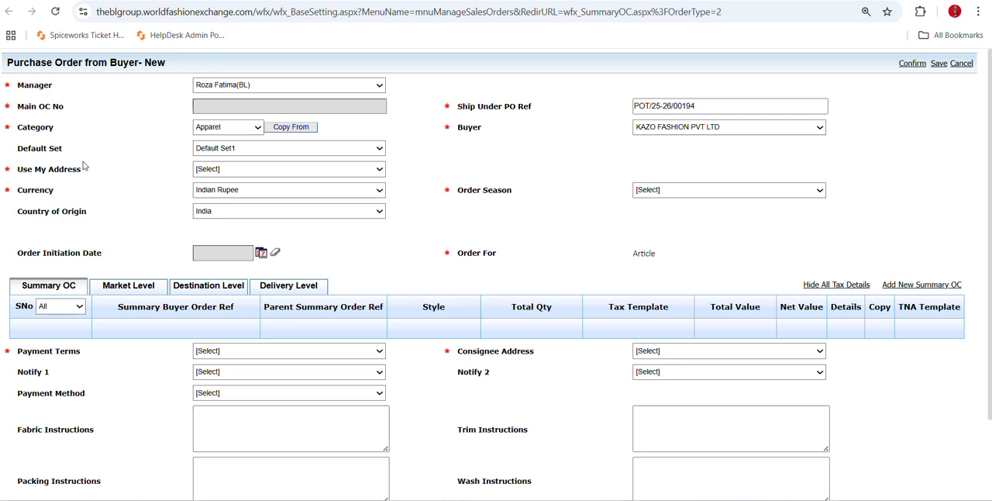
Set Use My Address to COM-ADD - BL INTERNATIONAL PVT LTD and the order season to SPRING SUMMER 25.
left_click(234, 156)
left_click(235, 156)
left_click(228, 174)
left_click(263, 201)
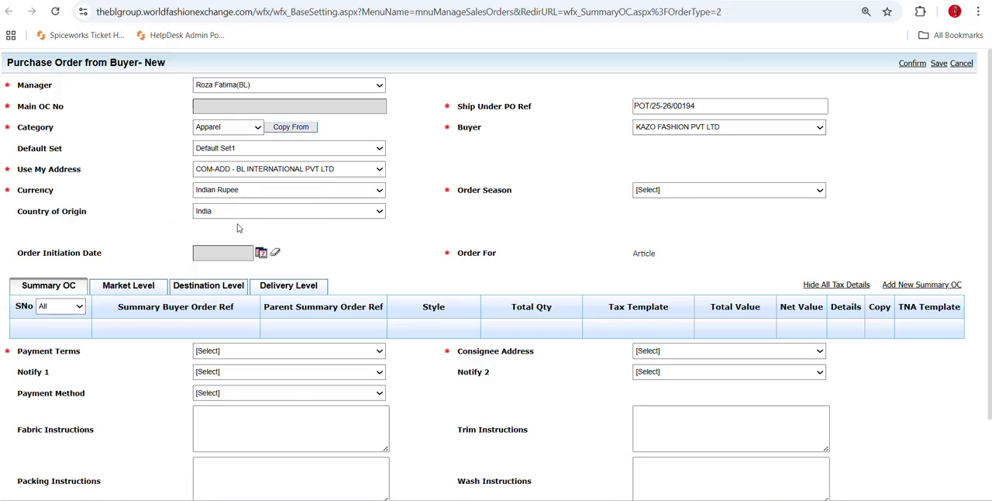
left_click(663, 192)
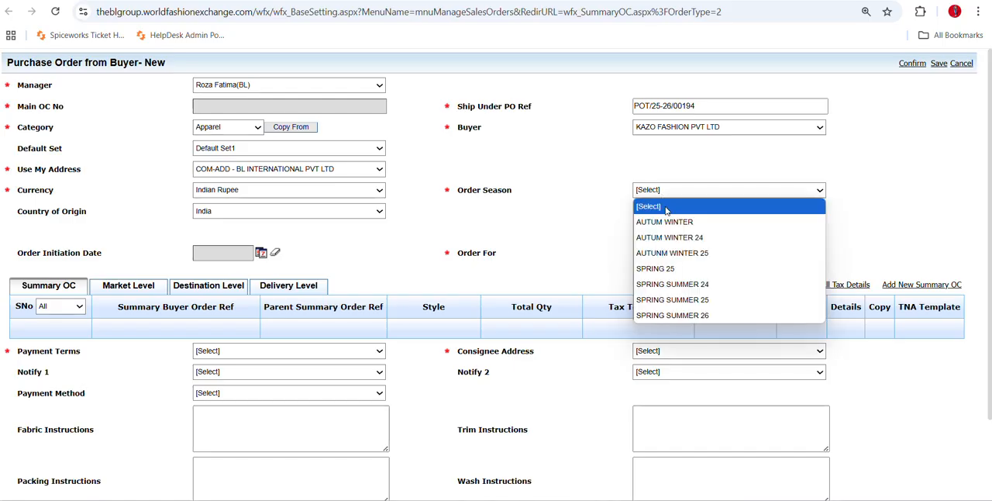
left_click(688, 302)
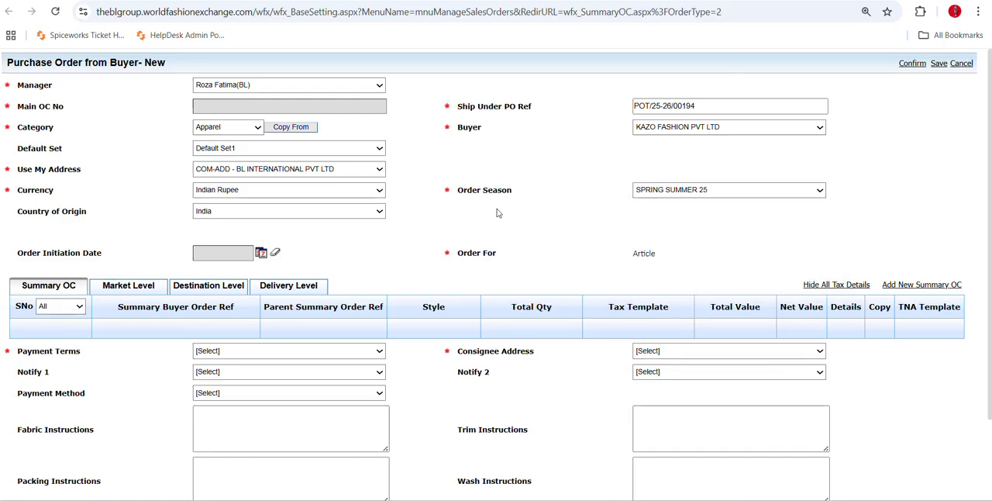
Show the order's delivery level and start a new Summary OC detail entry from it.
scroll(498, 212, "down", 1)
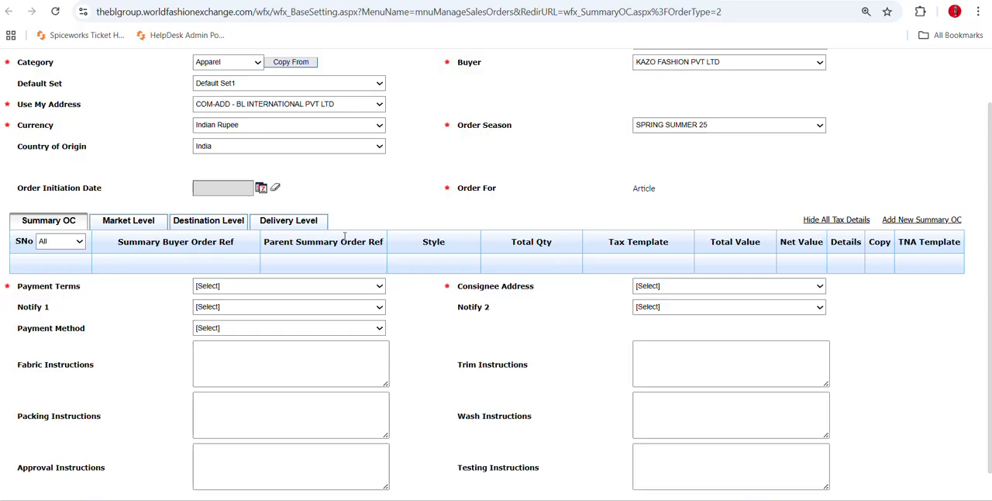
left_click(306, 222)
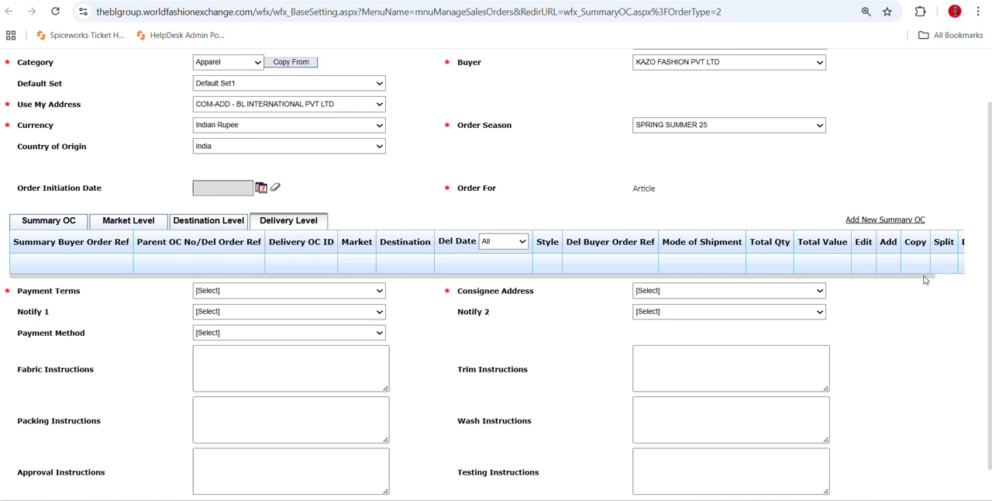
scroll(925, 279, "right", 1)
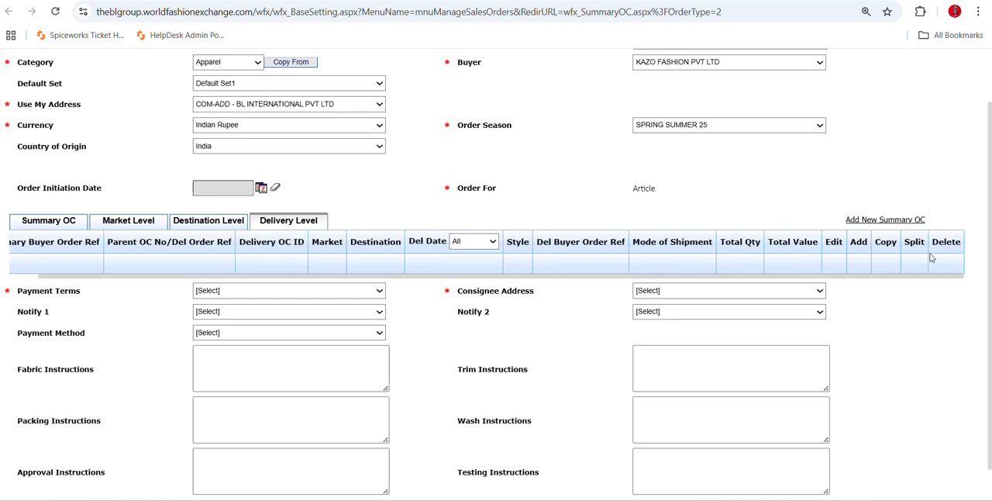
left_click(892, 221)
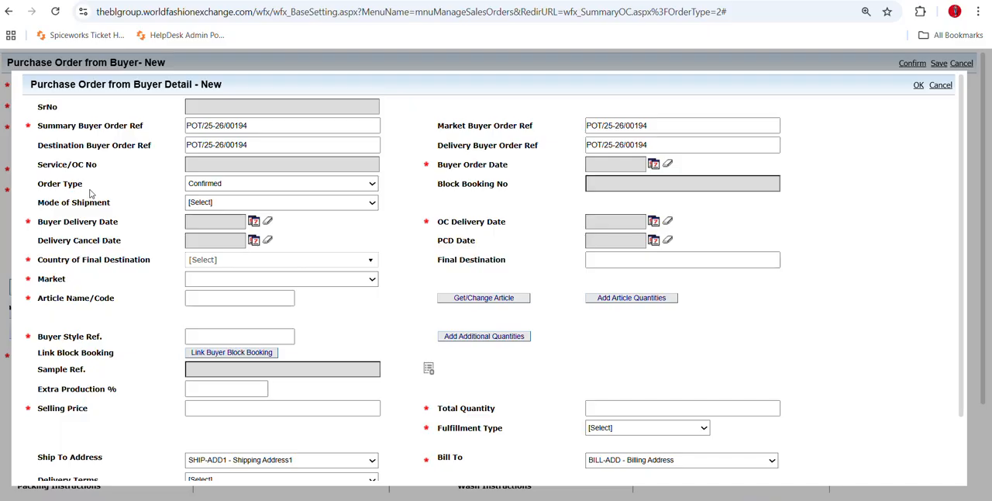
Review the available order types for the detail entry and keep Confirmed.
left_click(367, 186)
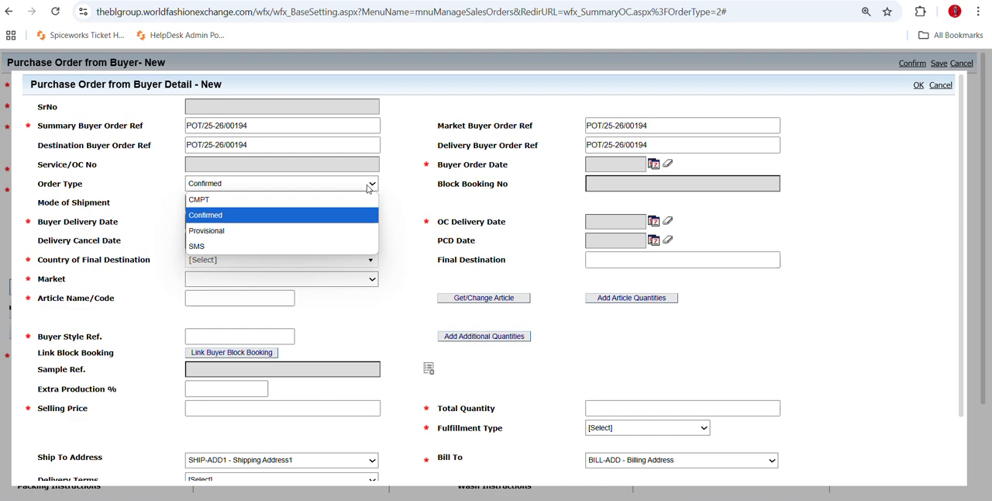
left_click(368, 186)
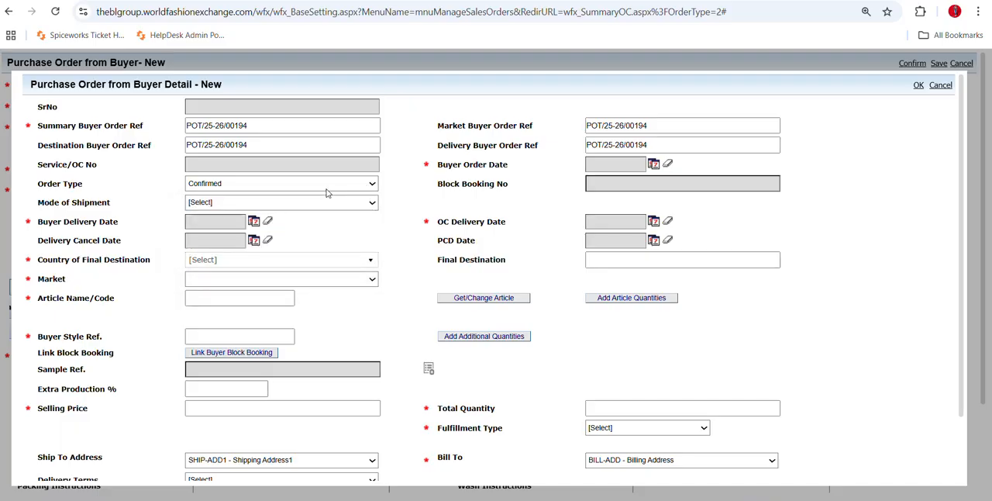
left_click(326, 188)
left_click(286, 220)
left_click(321, 186)
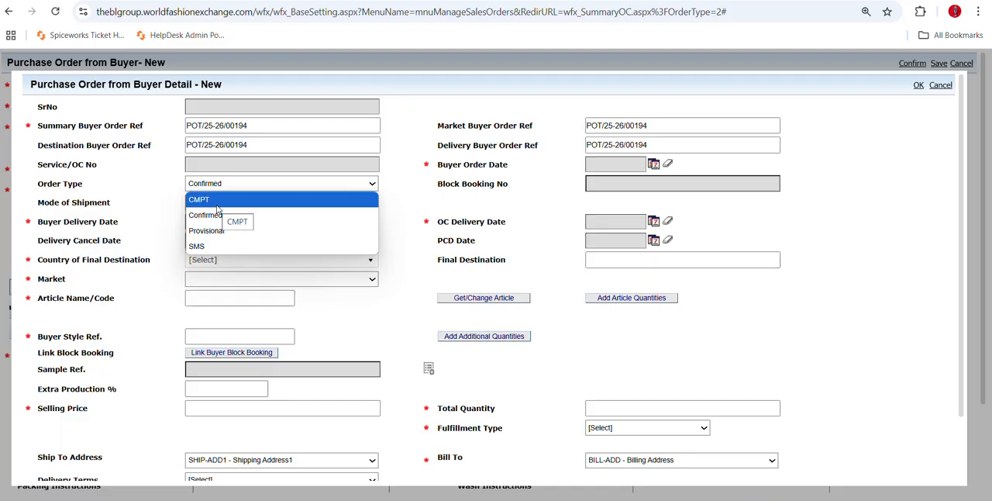
left_click(217, 221)
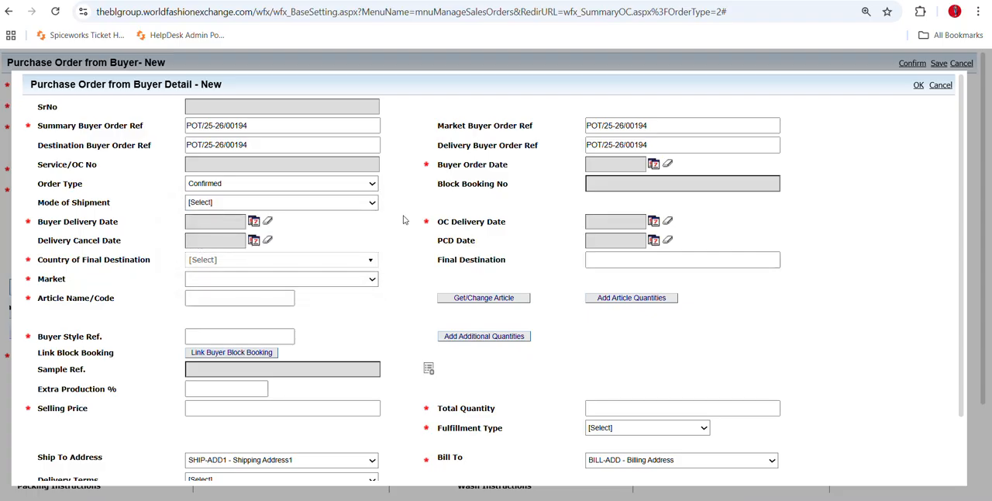
Set the buyer order date to 8 Jul 2025.
left_click(655, 165)
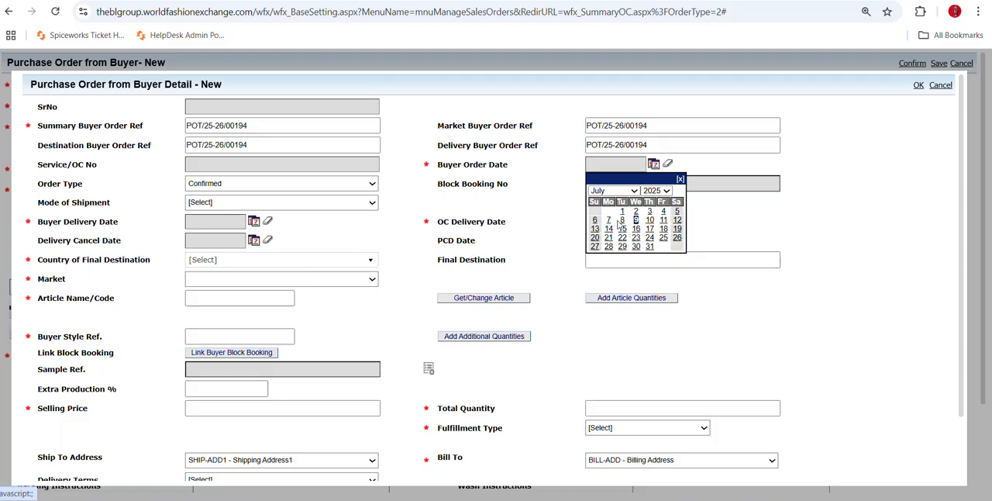
left_click(623, 221)
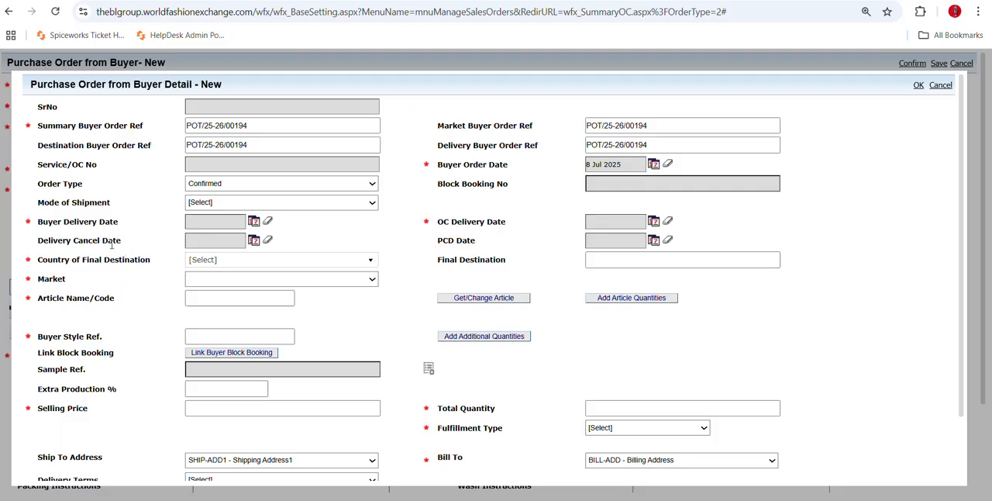
left_click_drag(44, 221, 117, 223)
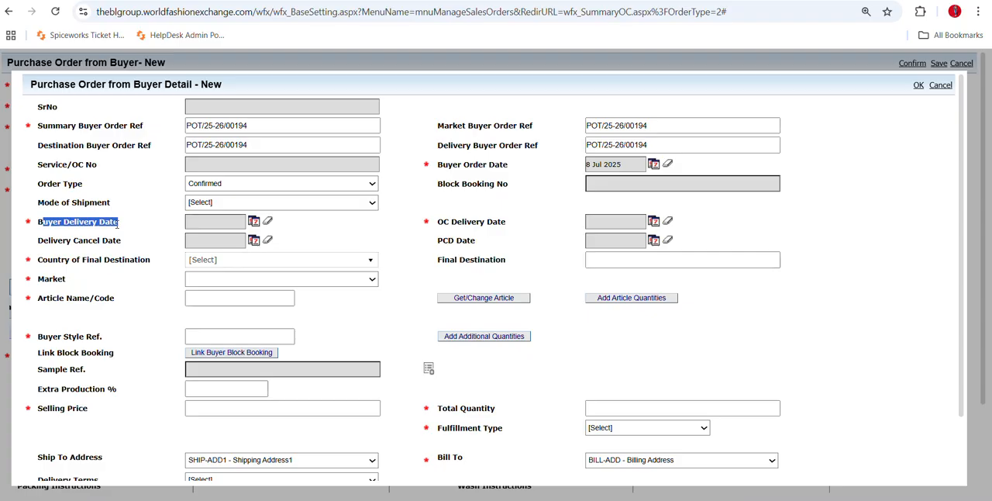
Set the buyer delivery date to 20 Sep 2025.
left_click(253, 221)
left_click(223, 247)
left_click(223, 391)
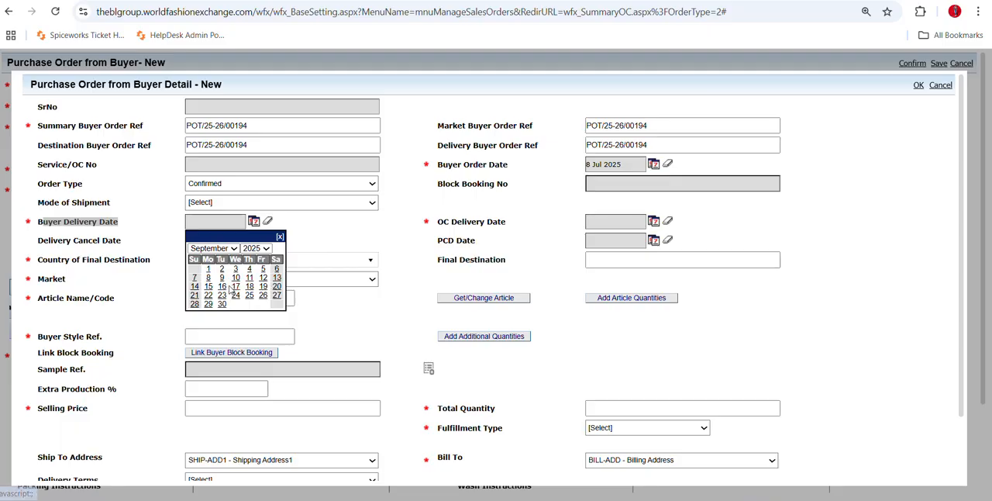
left_click(277, 286)
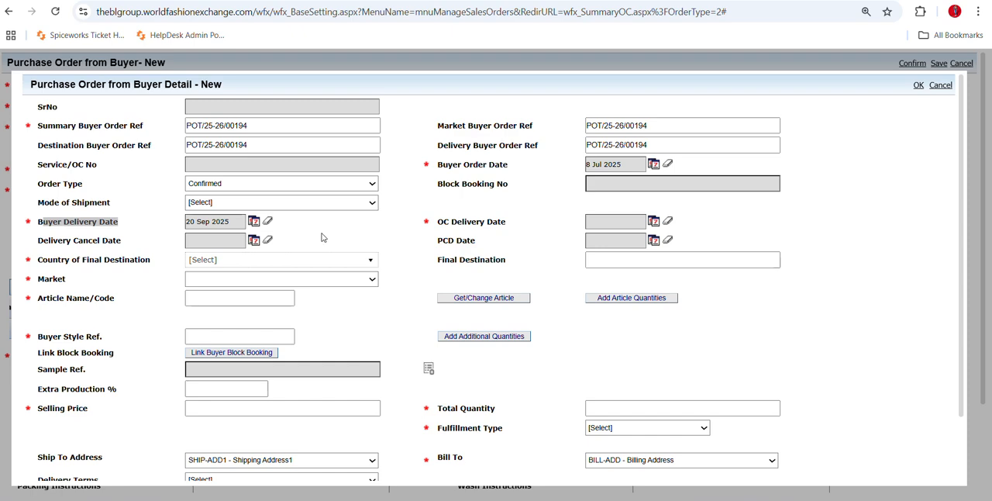
Set the OC delivery date to 13 Sep 2025 and leave the delivery cancel date blank.
left_click_drag(471, 222, 509, 223)
left_click(519, 227)
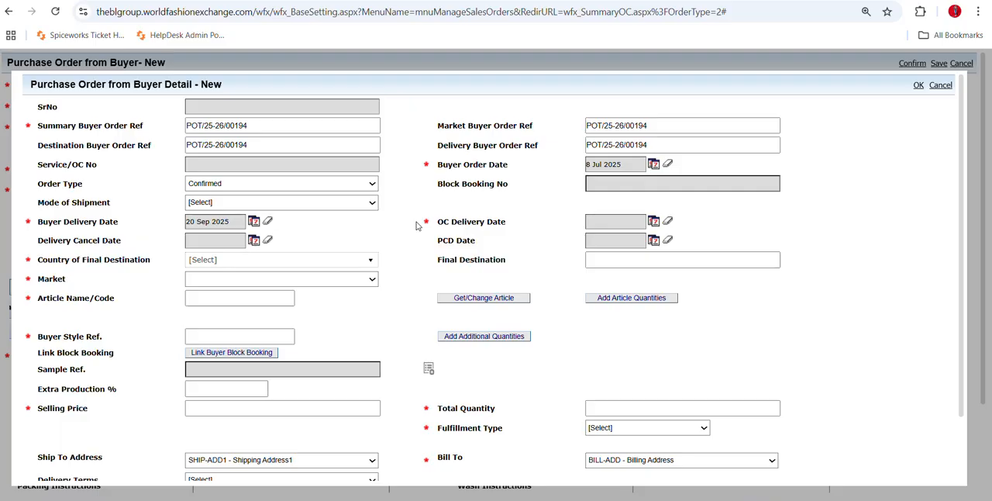
left_click(653, 222)
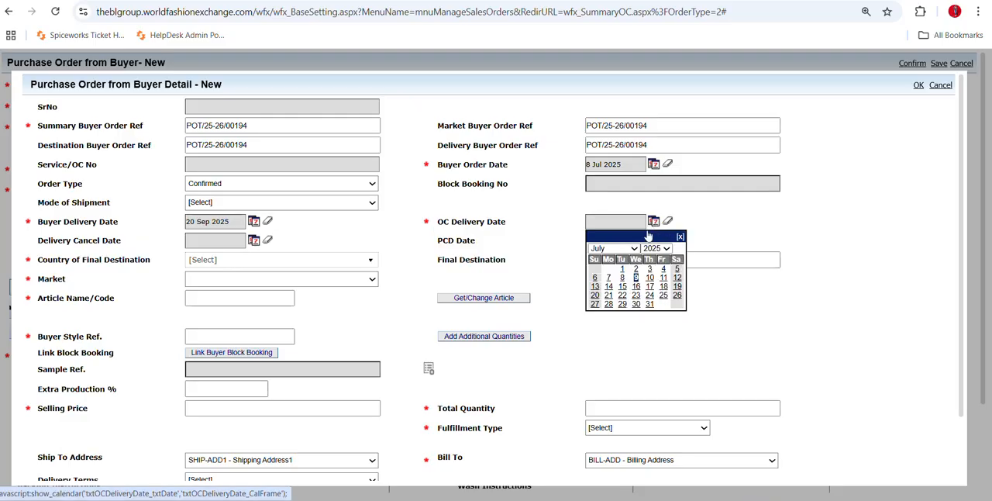
left_click(633, 248)
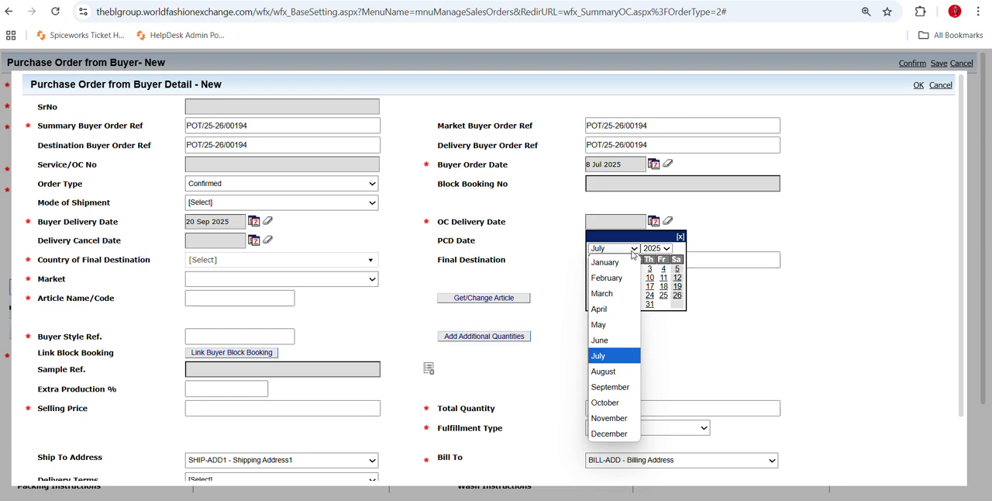
left_click(613, 248)
left_click(613, 248)
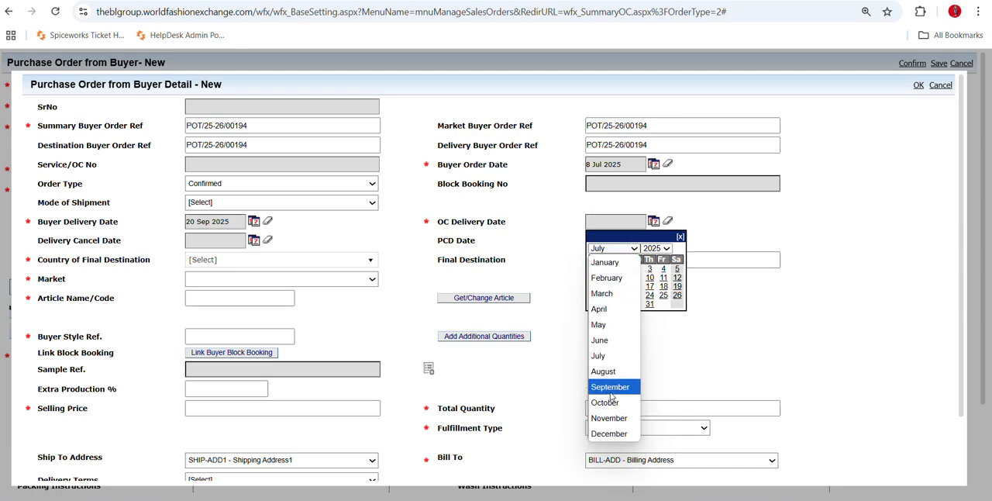
left_click(610, 387)
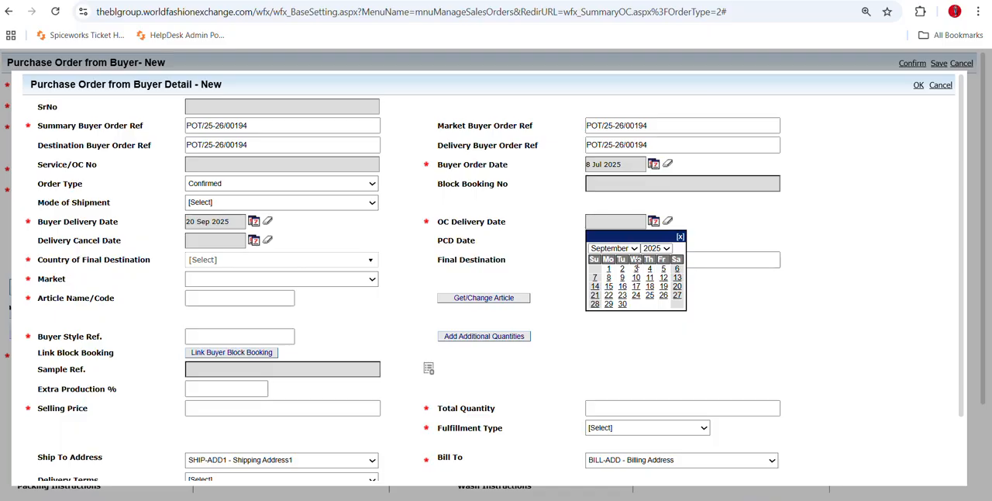
left_click(677, 277)
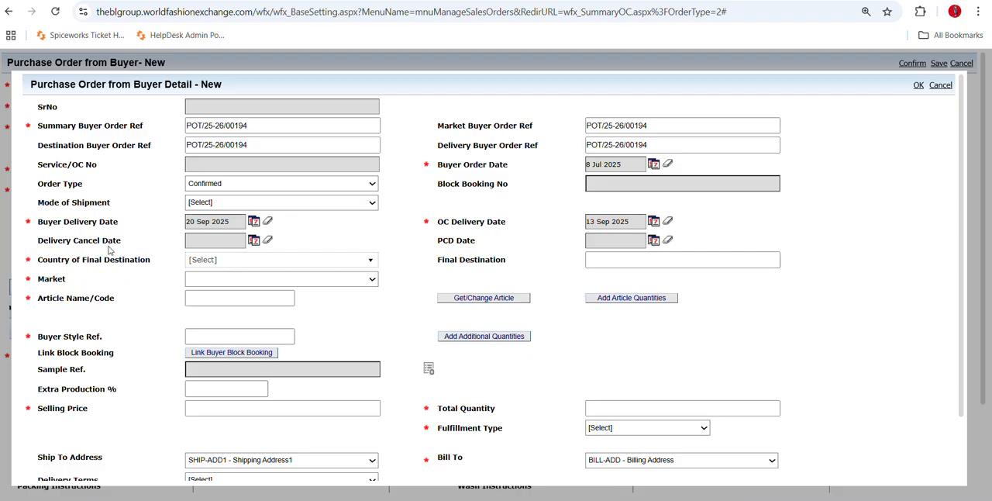
left_click(256, 245)
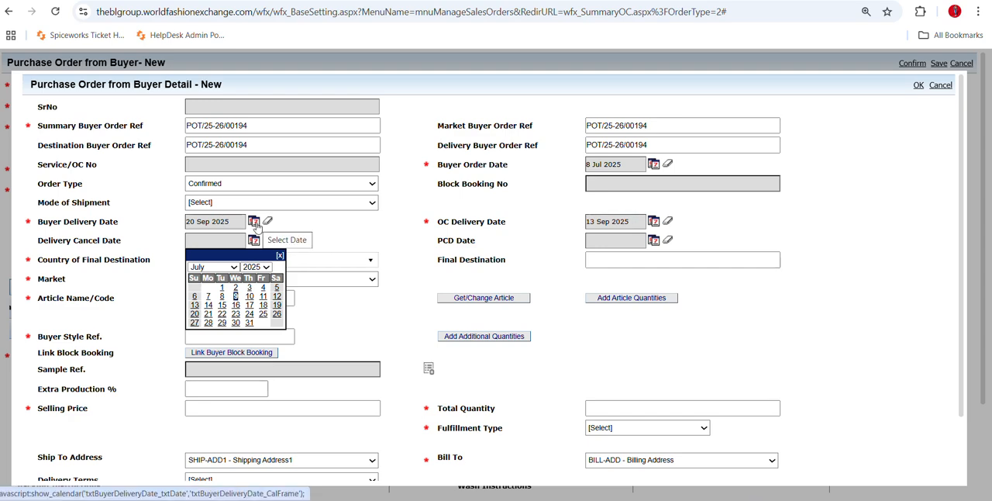
left_click(280, 255)
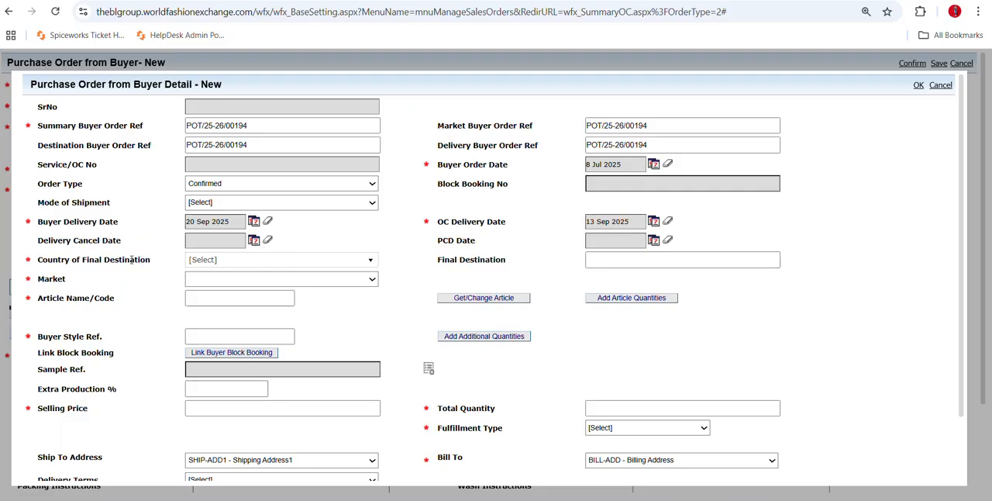
Set the country of final destination to India and the market to INDIA.
left_click(263, 262)
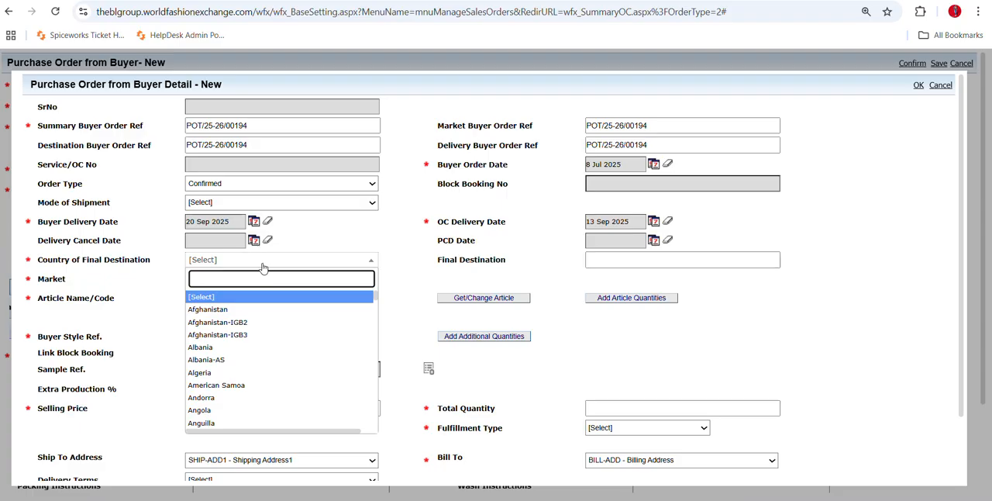
type("IND")
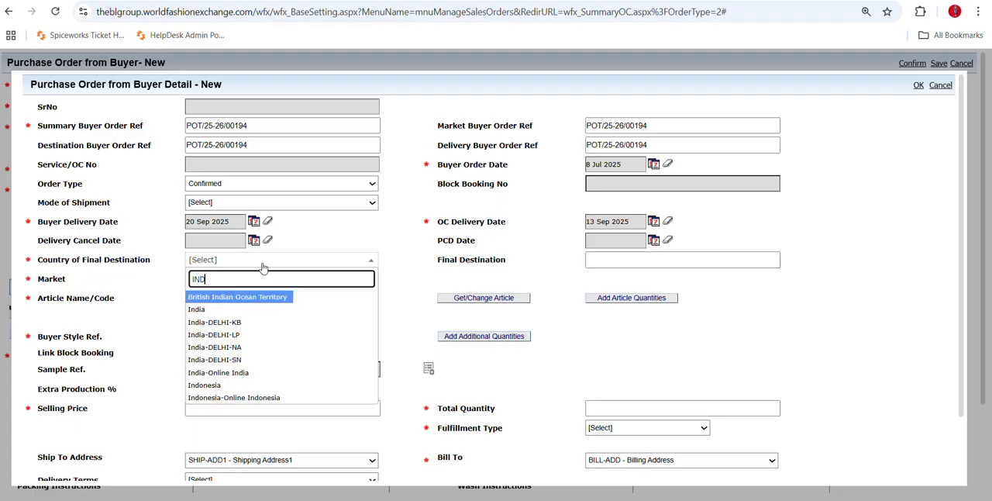
key("Down")
key("Return")
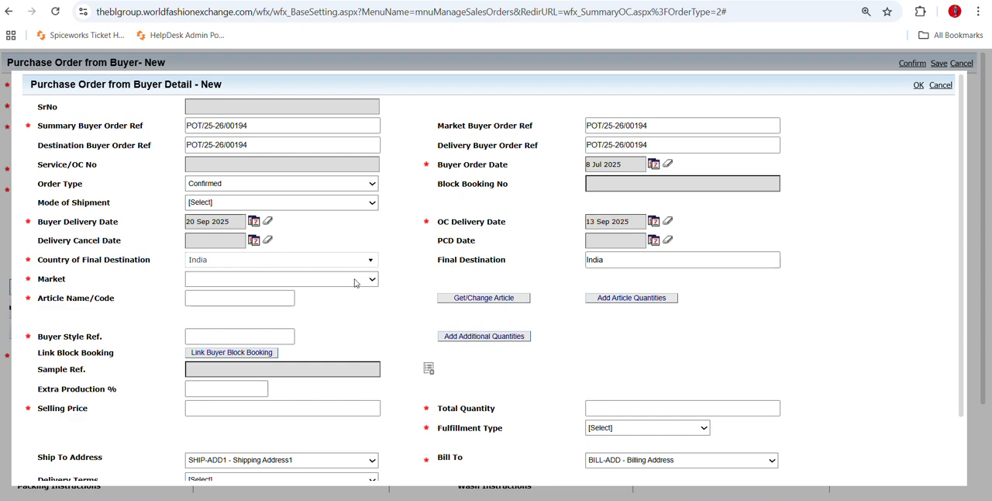
left_click(280, 280)
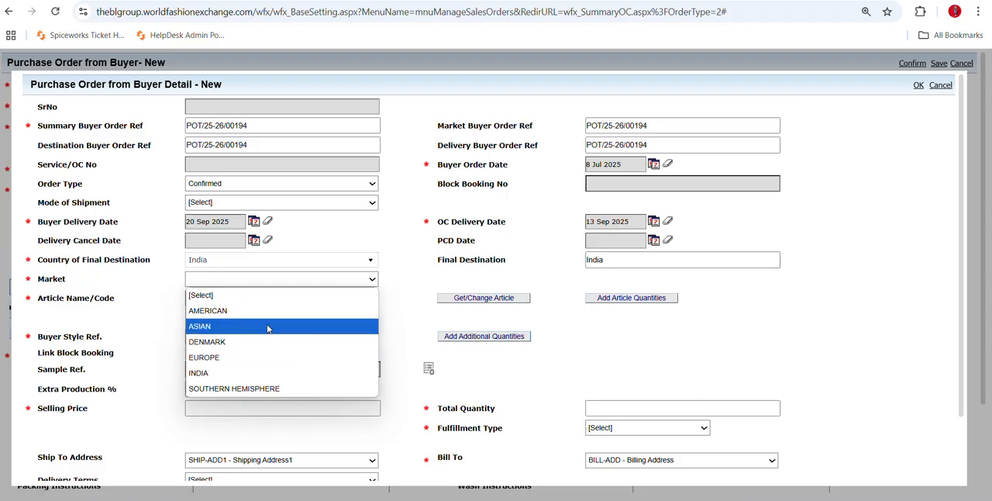
left_click(249, 373)
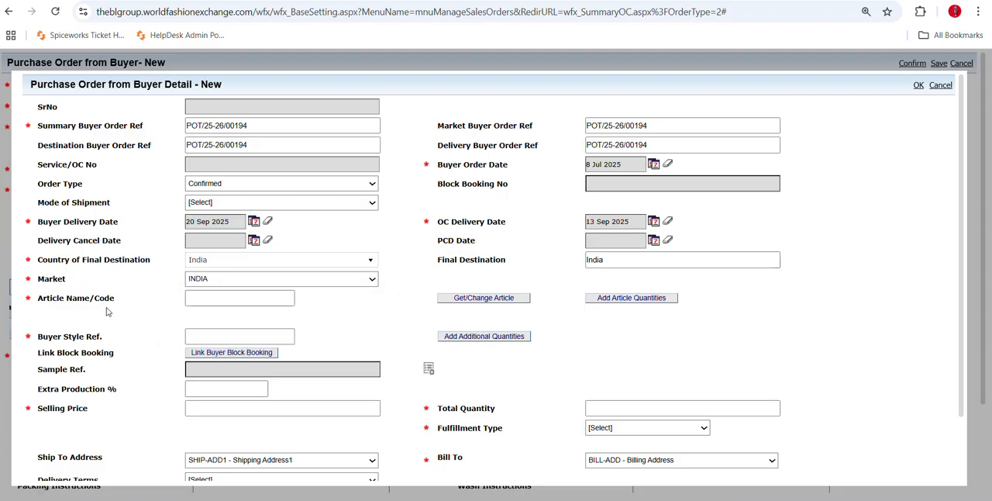
Enter KZ00924 as the article name/code and look up the matching article for the order detail.
scroll(333, 324, "down", 2)
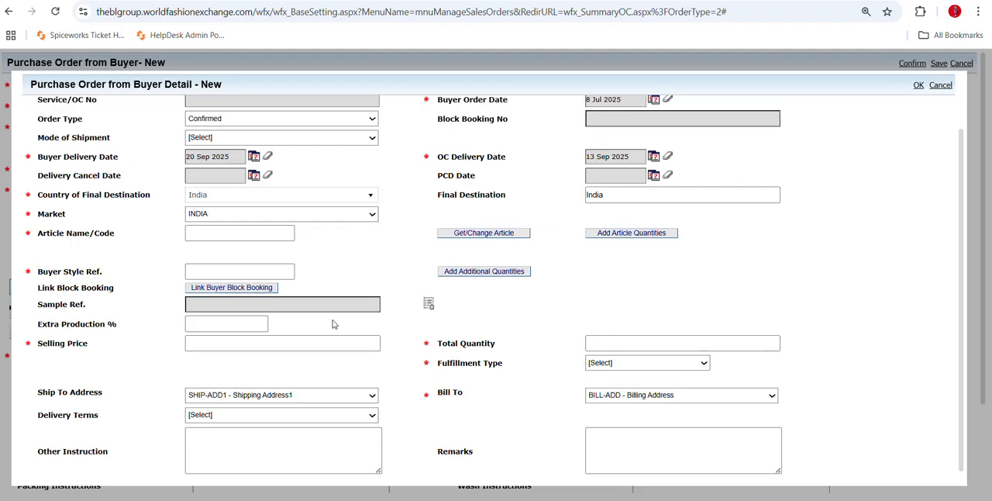
scroll(333, 324, "down", 1)
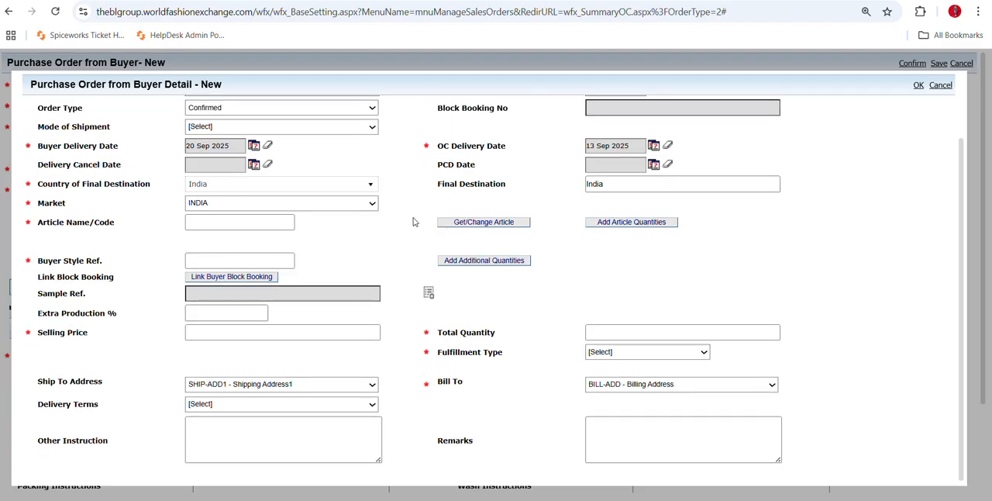
left_click_drag(439, 166, 463, 166)
left_click(498, 179)
left_click(280, 224)
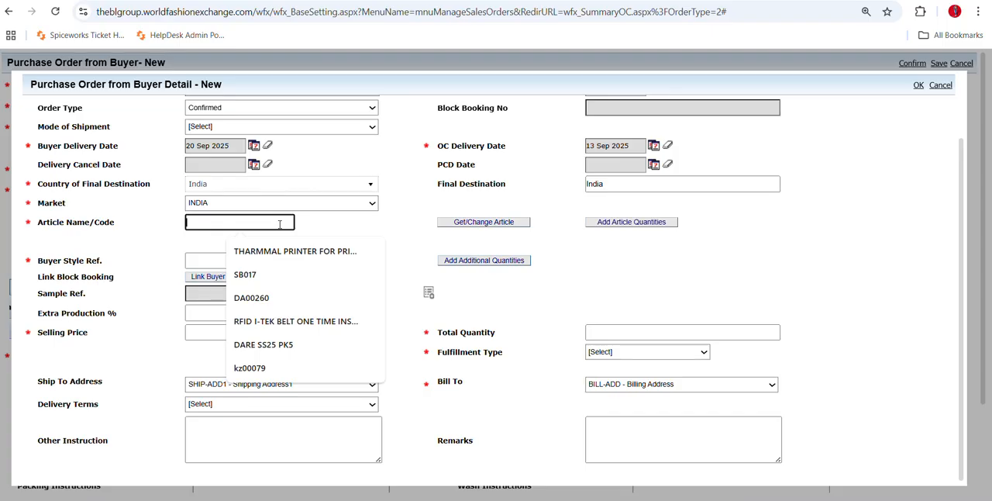
type("KZ00924")
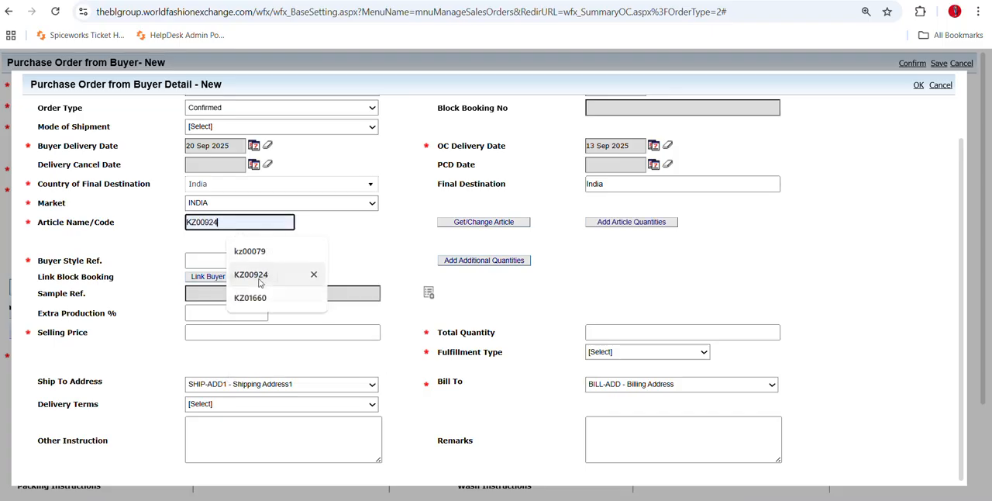
left_click(261, 283)
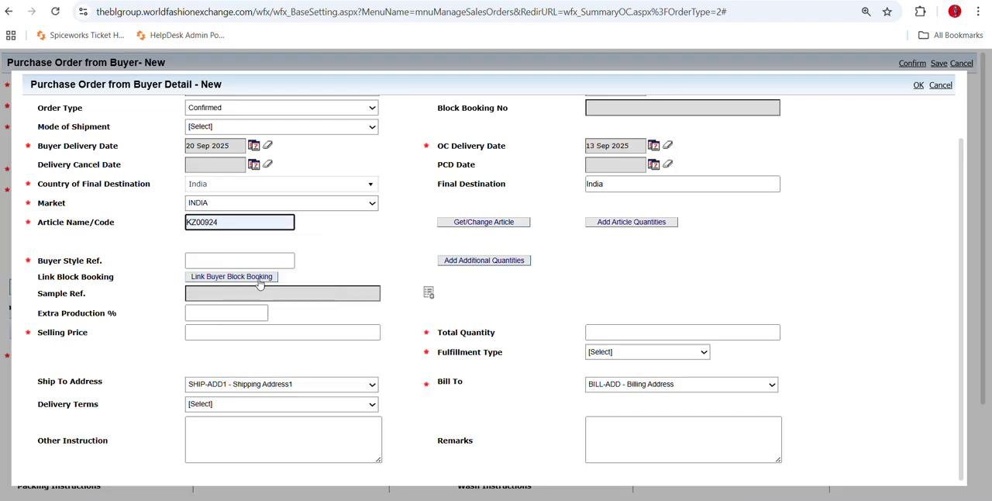
left_click(460, 225)
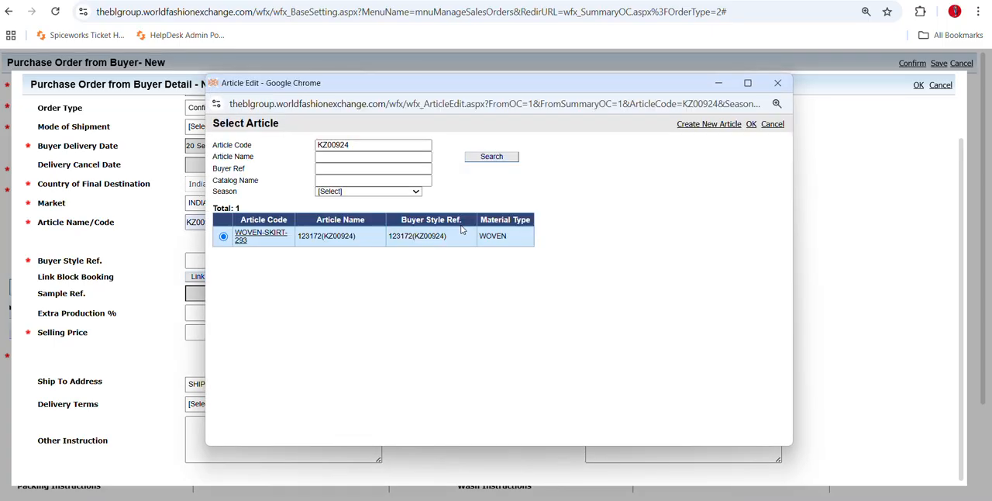
Rerun the article search for KZ00924 and assign the woven skirt article 123172(KZ00924) to the order detail.
left_click(370, 146)
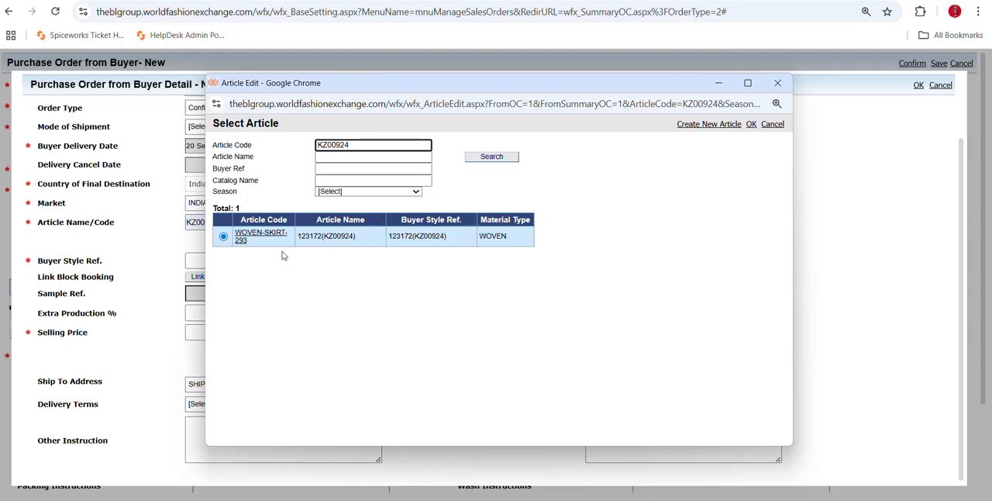
left_click(502, 159)
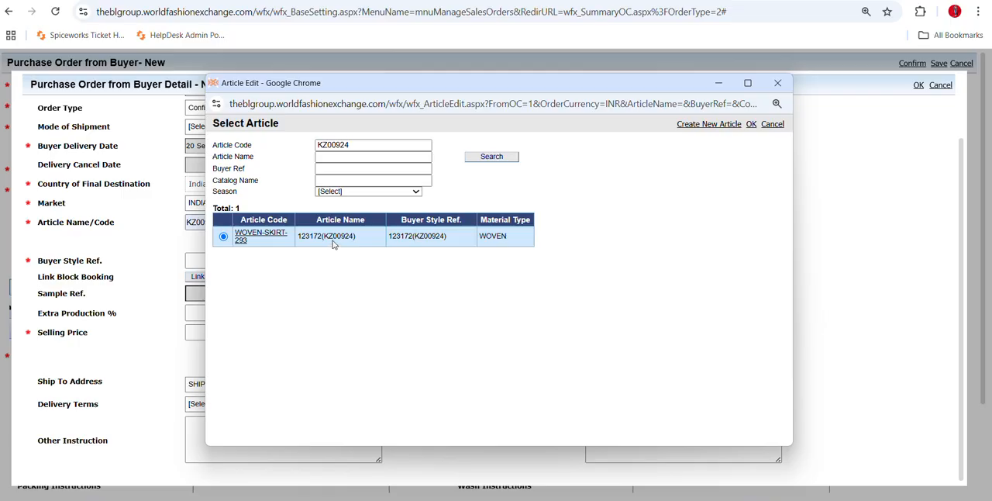
left_click_drag(322, 236, 297, 236)
left_click(359, 239)
left_click_drag(359, 239, 329, 239)
left_click(320, 248)
left_click(751, 125)
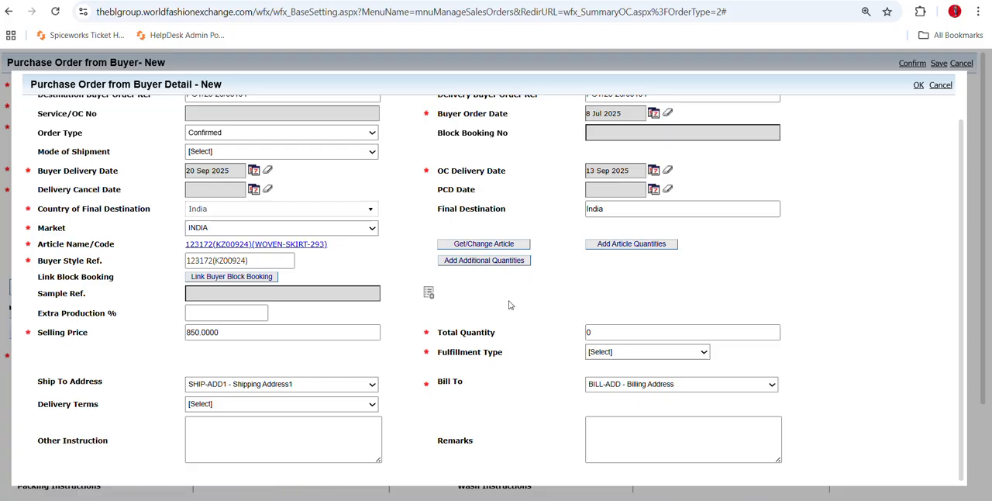
Open the extra production percentage for entry.
left_click(206, 317)
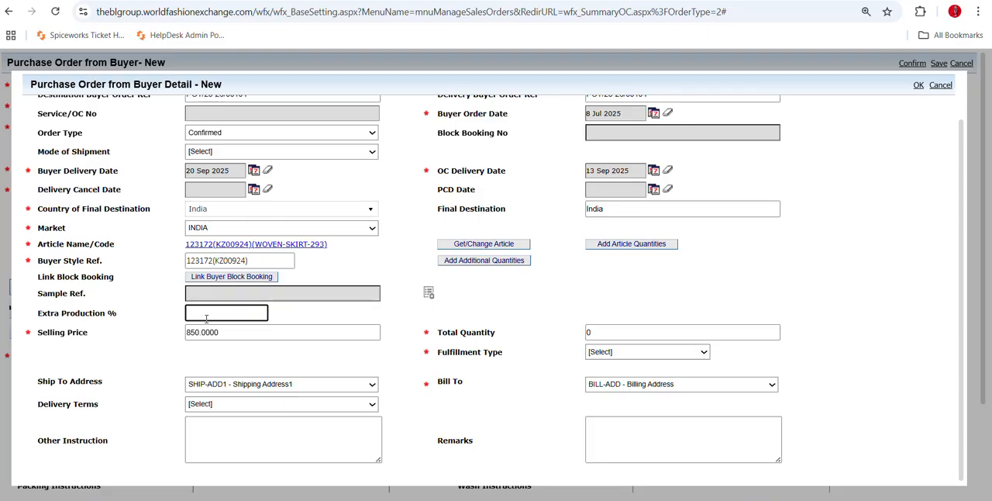
Set the extra production percentage to 5.
type("3")
key("BackSpace")
type("5")
left_click(299, 326)
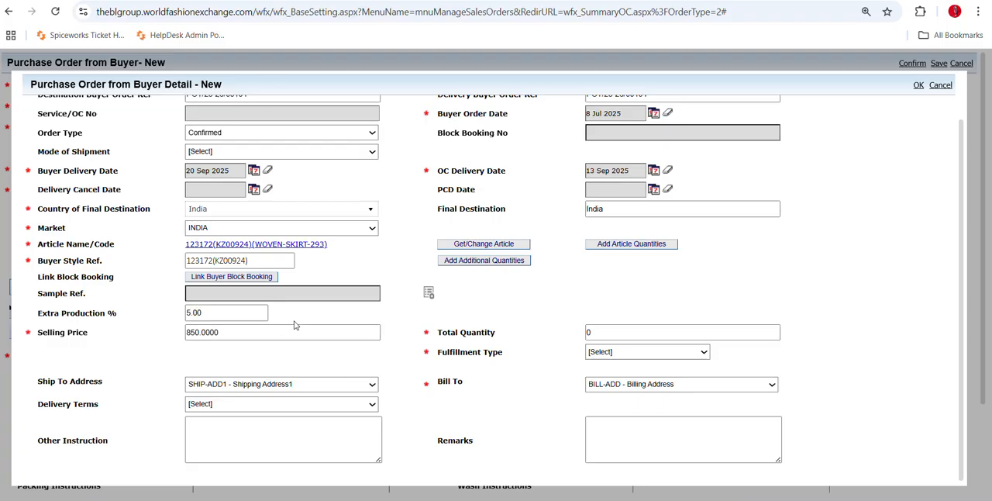
left_click(240, 320)
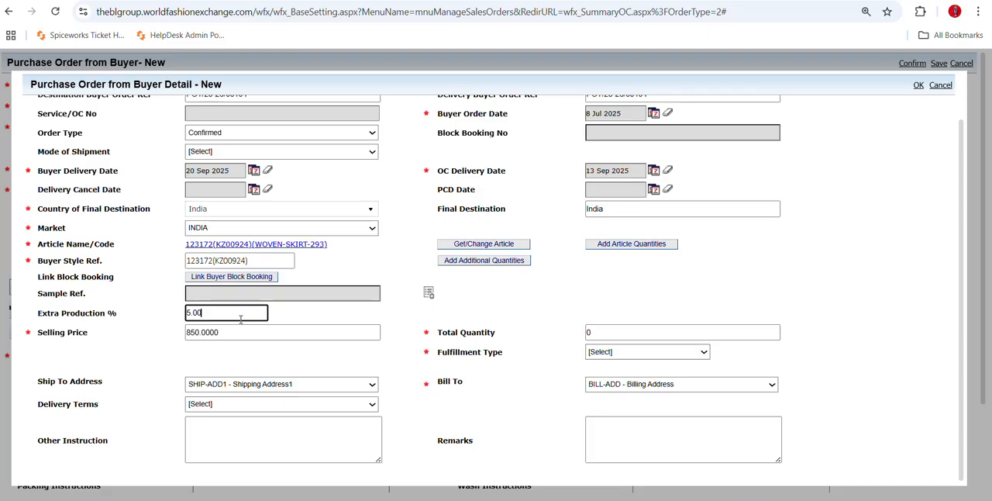
left_click(328, 315)
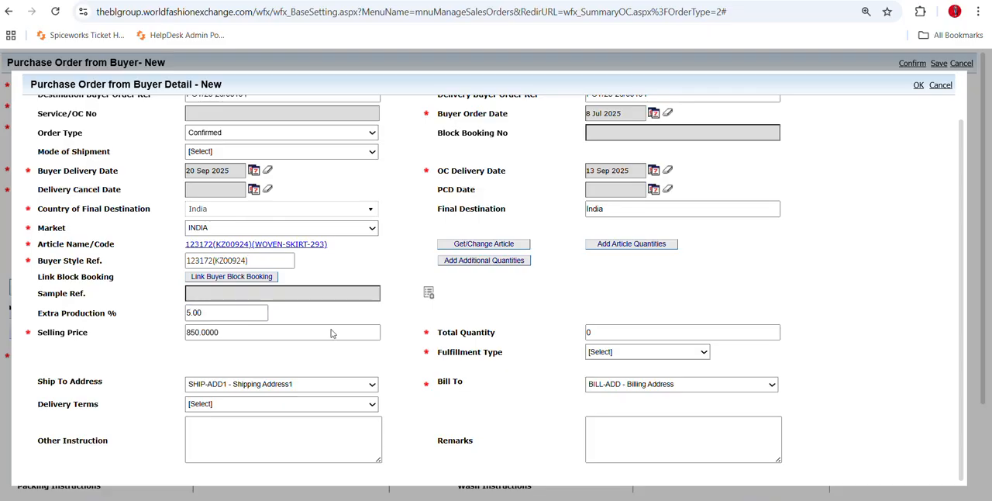
Set the total quantity of the order detail to 100.
left_click_drag(620, 333, 534, 330)
left_click(524, 369)
left_click(611, 334)
type("100")
left_click(719, 312)
Choose Manufacture as the fulfillment type for the order detail.
left_click(619, 353)
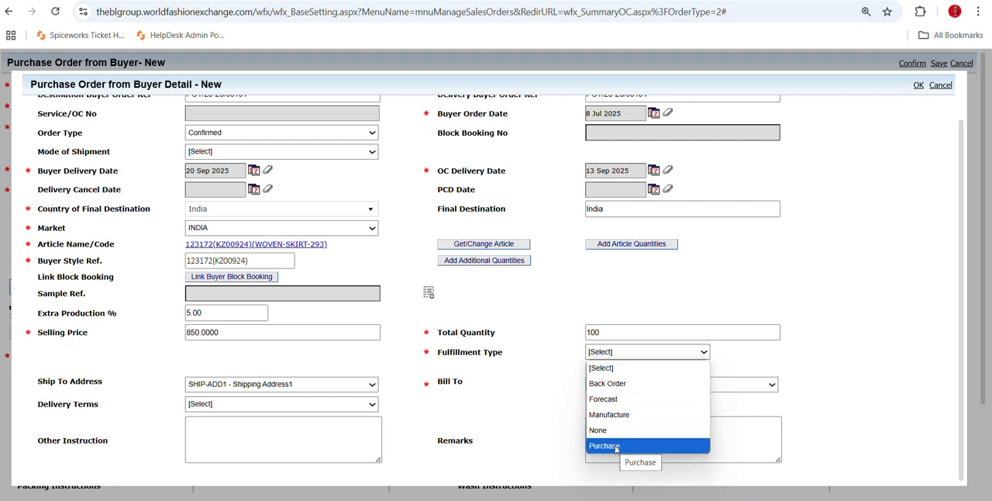
left_click(611, 414)
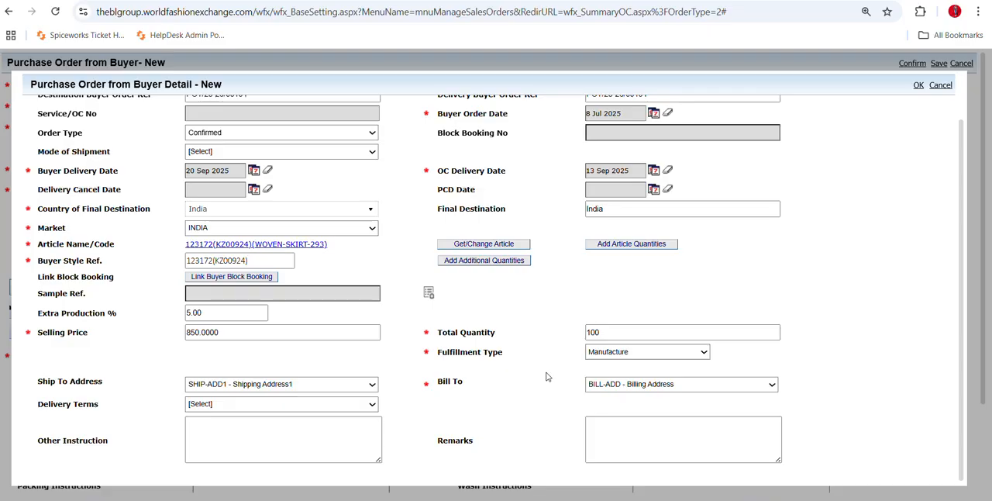
left_click(624, 357)
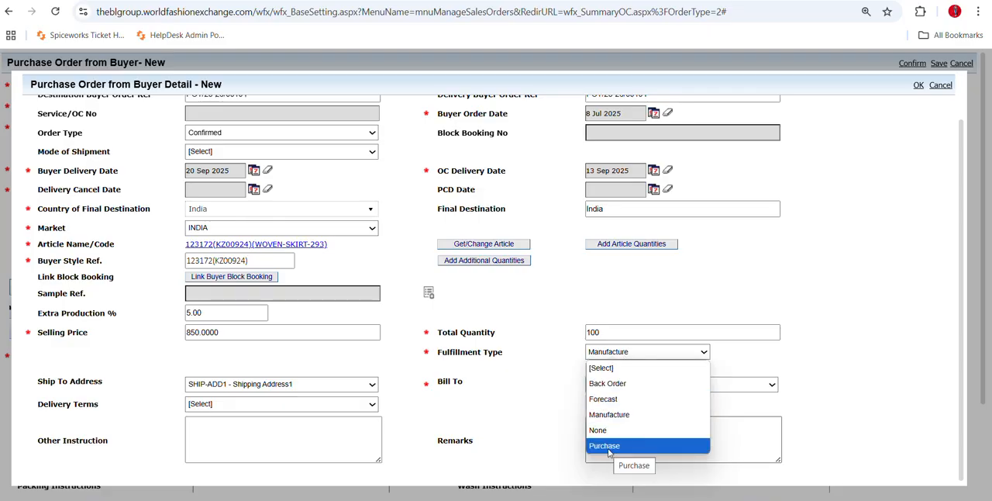
left_click(612, 385)
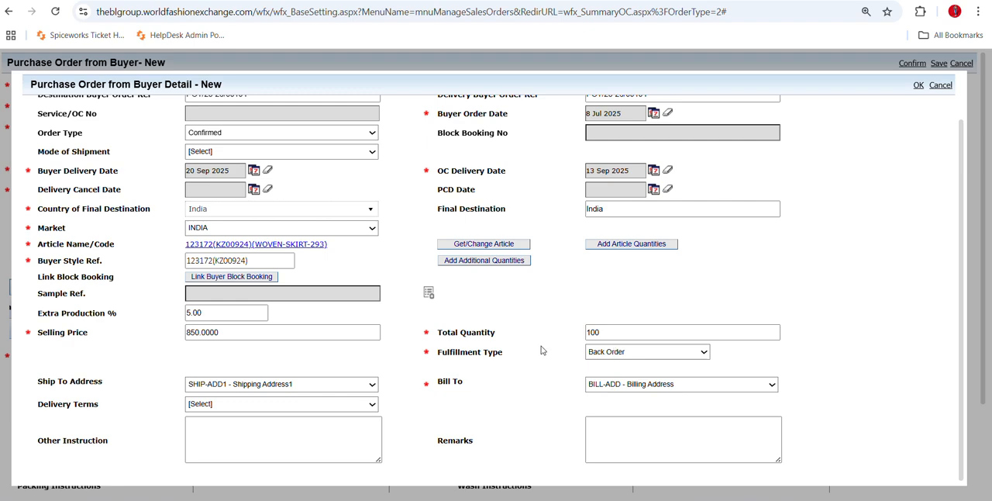
left_click(219, 339)
left_click(622, 352)
left_click(623, 414)
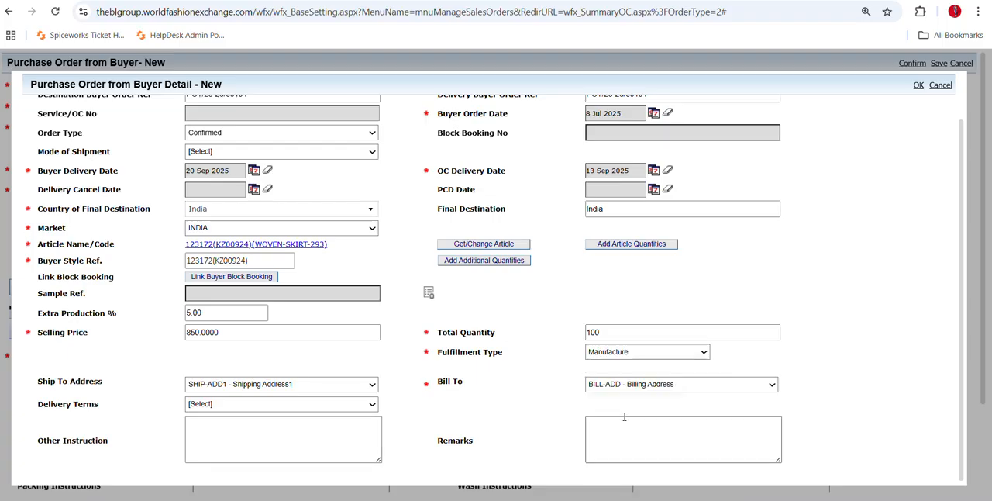
Select BILL-ADD - Billing Address as the billing address and SHIP-ADD1 - Shipping Address1 as the shipping address.
left_click(205, 390)
left_click(205, 390)
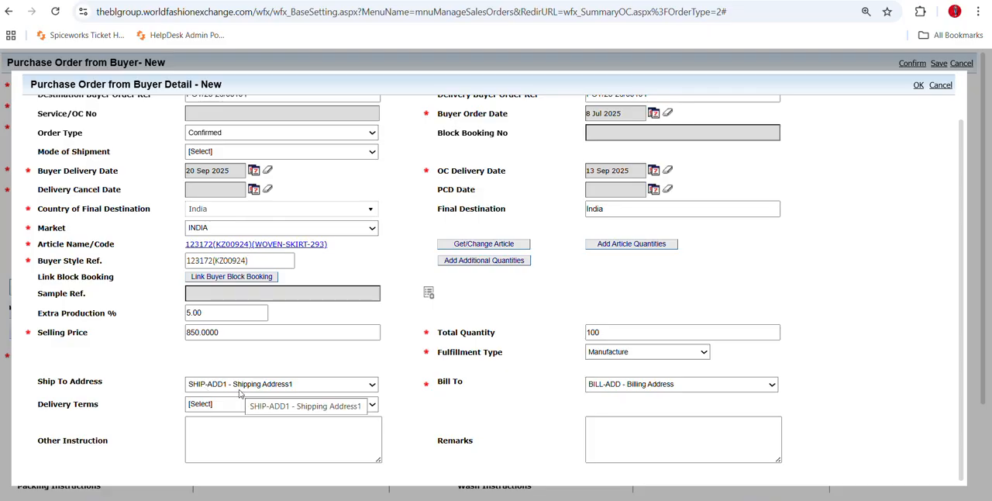
left_click(652, 390)
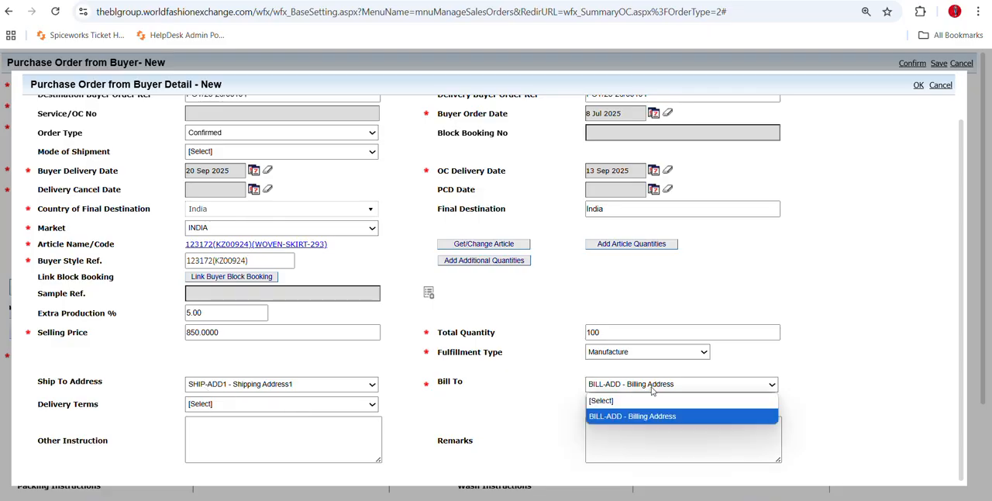
left_click(508, 415)
left_click(650, 396)
left_click(648, 418)
left_click(285, 385)
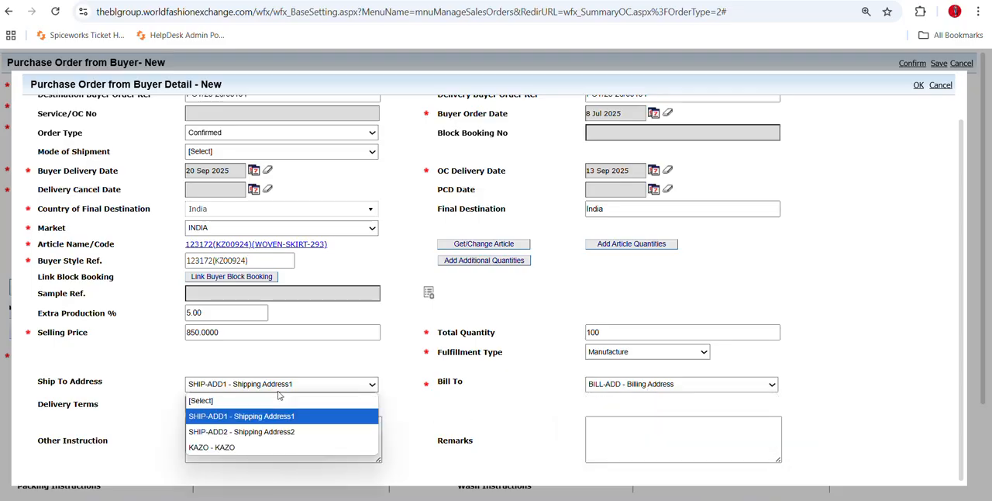
left_click(218, 423)
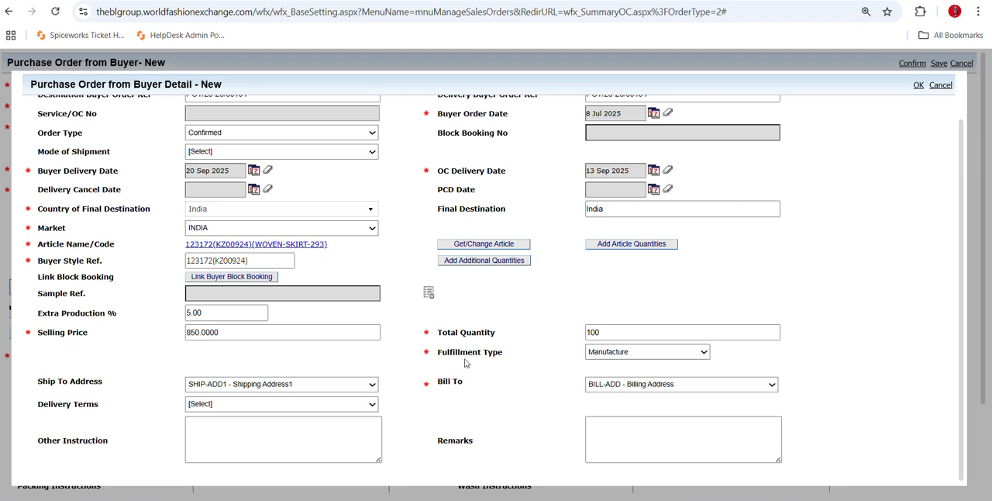
Add the article quantities section with its color and size breakup to the order detail, dismissing the mail notification.
scroll(629, 346, "up", 1)
scroll(744, 337, "down", 1)
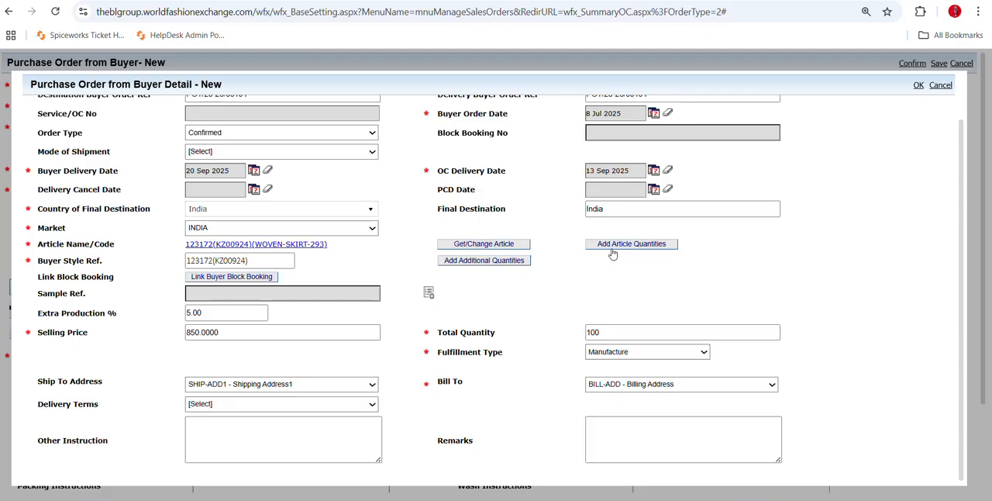
left_click(621, 334)
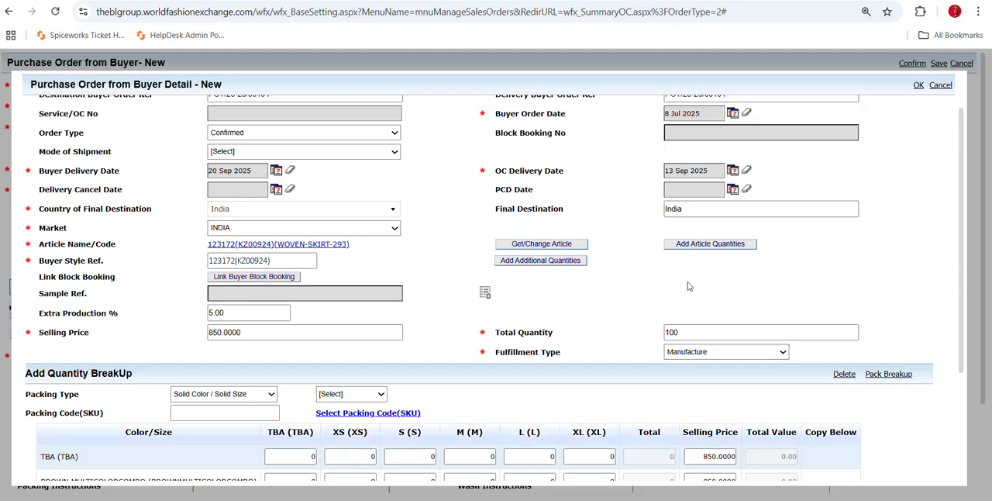
scroll(658, 310, "down", 2)
scroll(527, 367, "up", 2)
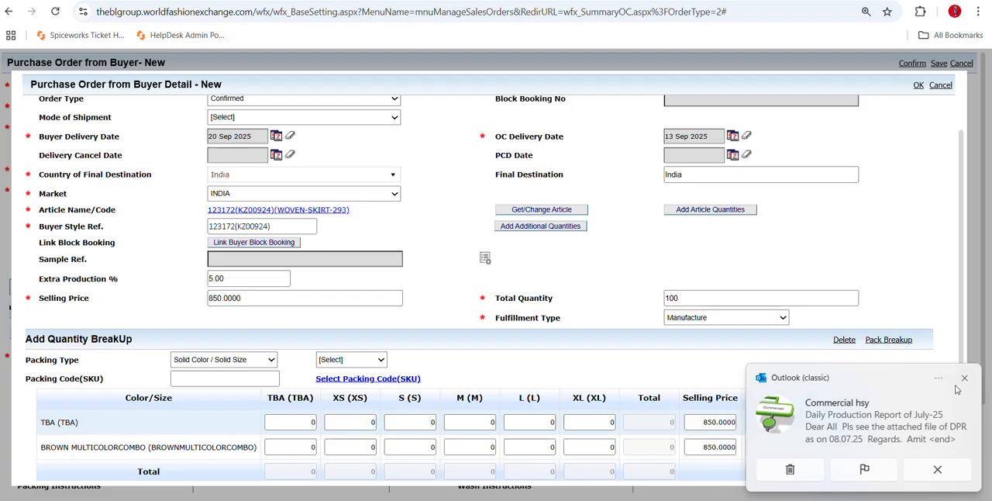
left_click(965, 380)
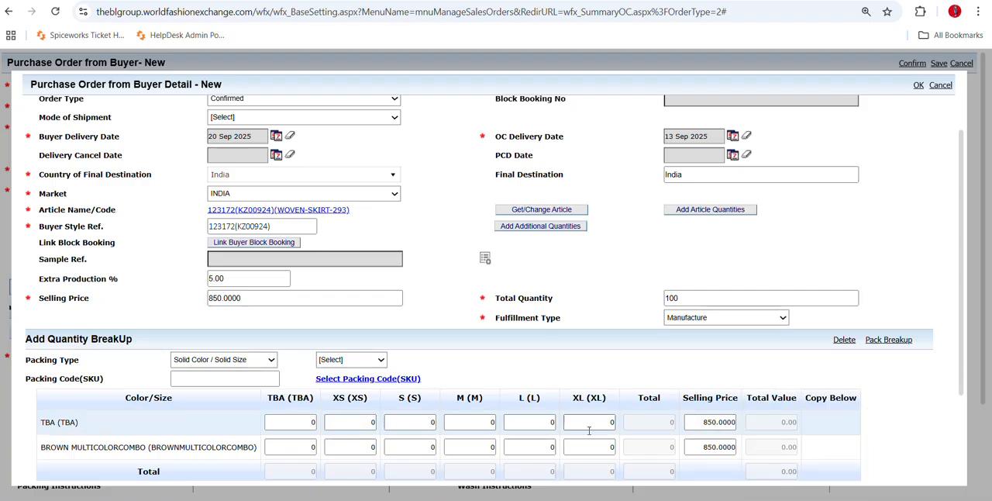
scroll(589, 431, "down", 2)
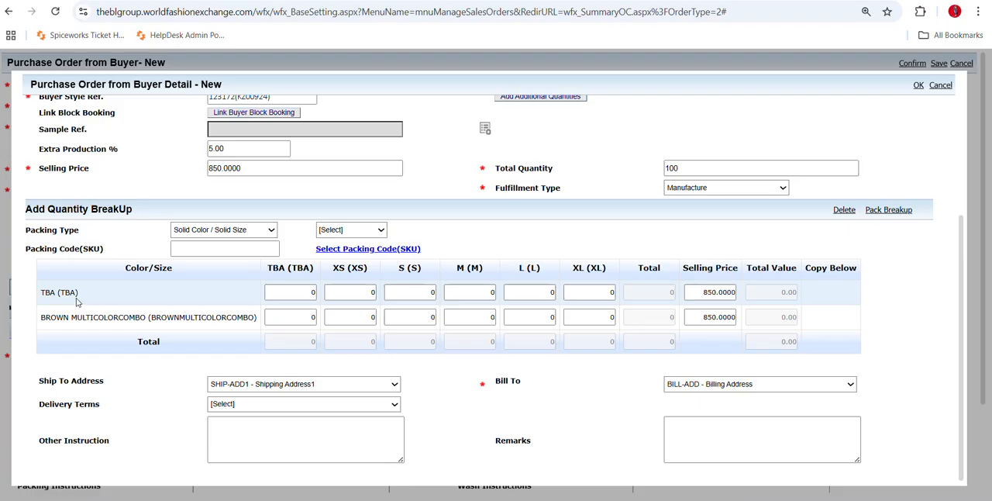
left_click_drag(77, 302, 38, 290)
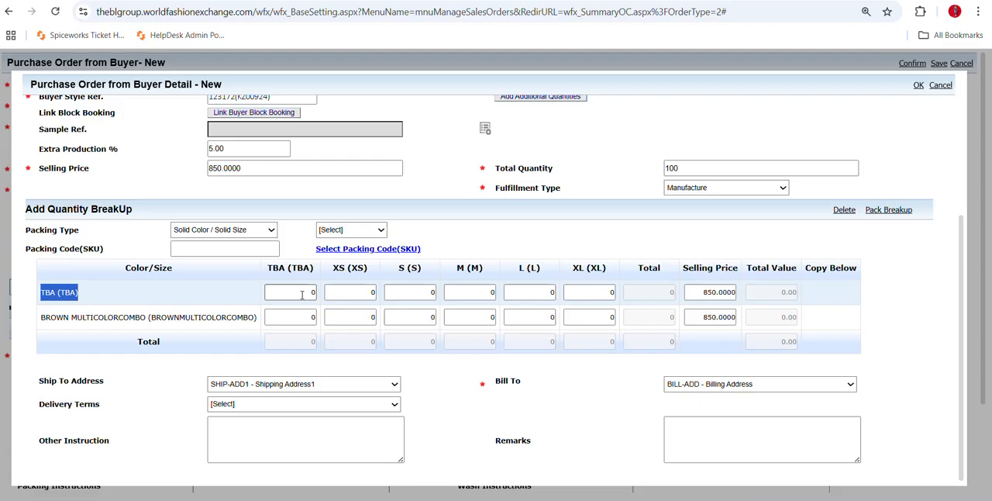
left_click(171, 343)
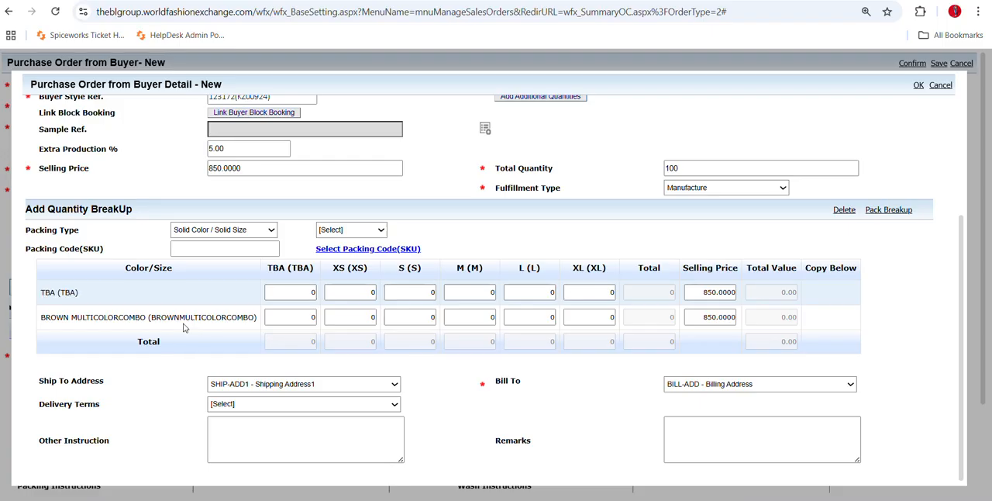
Enter a quantity of 25 for each of sizes XS, S, M and L in the BROWN MULTICOLORCOMBO row.
left_click(344, 323)
key("BackSpace")
type("25")
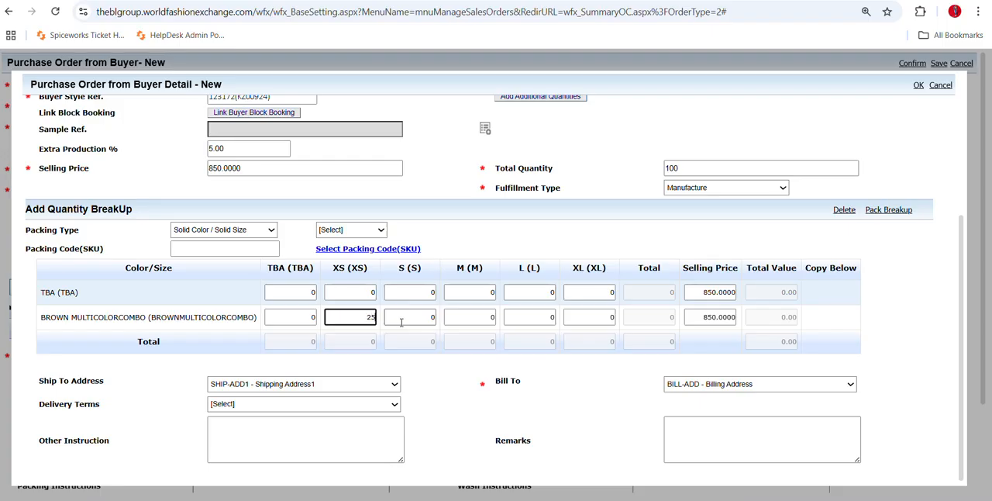
key("Tab")
type("25")
key("Tab")
type("25")
key("Tab")
type("25")
Enter 2 as the XL quantity of BROWN MULTICOLORCOMBO and try to submit the order detail.
left_click(588, 320)
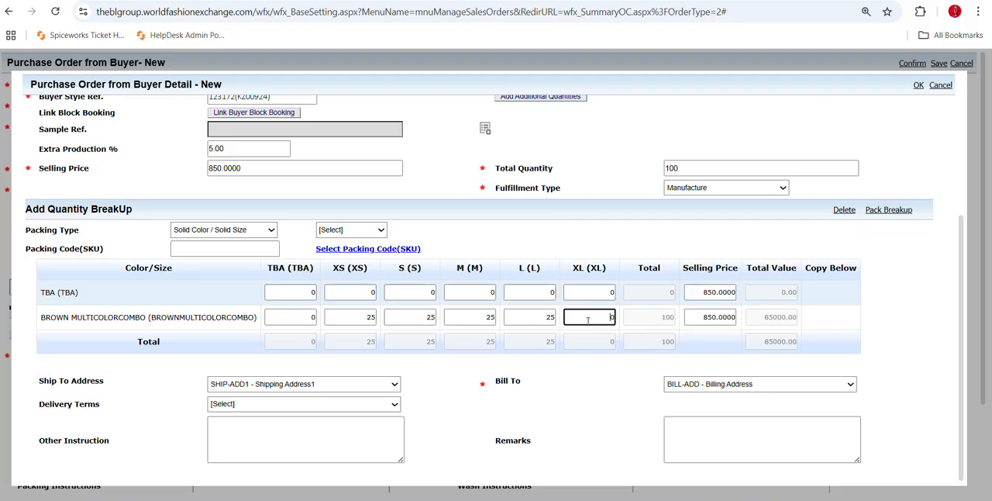
type("2")
left_click(651, 372)
scroll(682, 341, "up", 3)
scroll(674, 326, "down", 3)
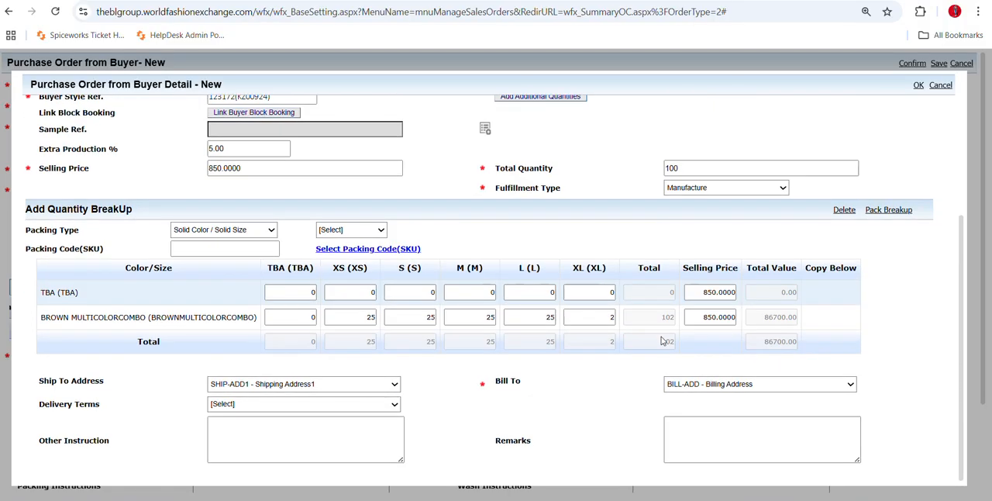
left_click(917, 88)
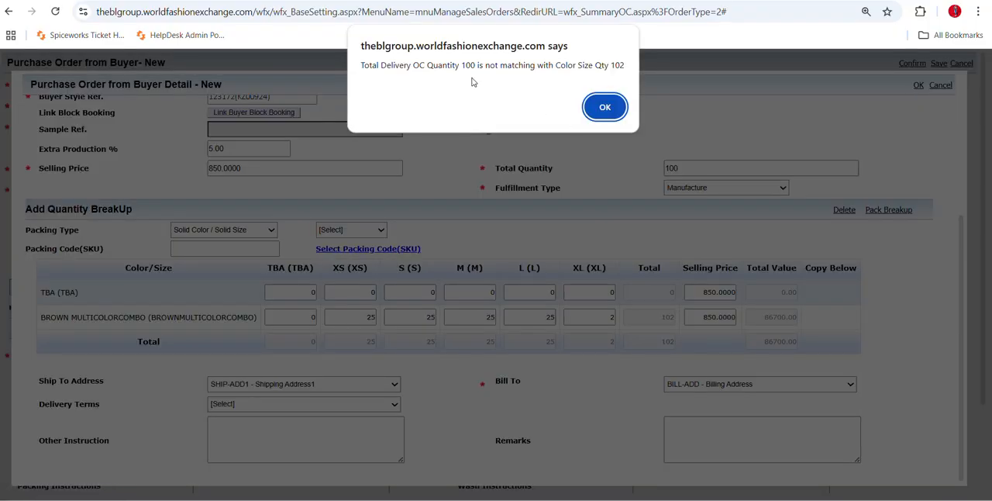
left_click(604, 108)
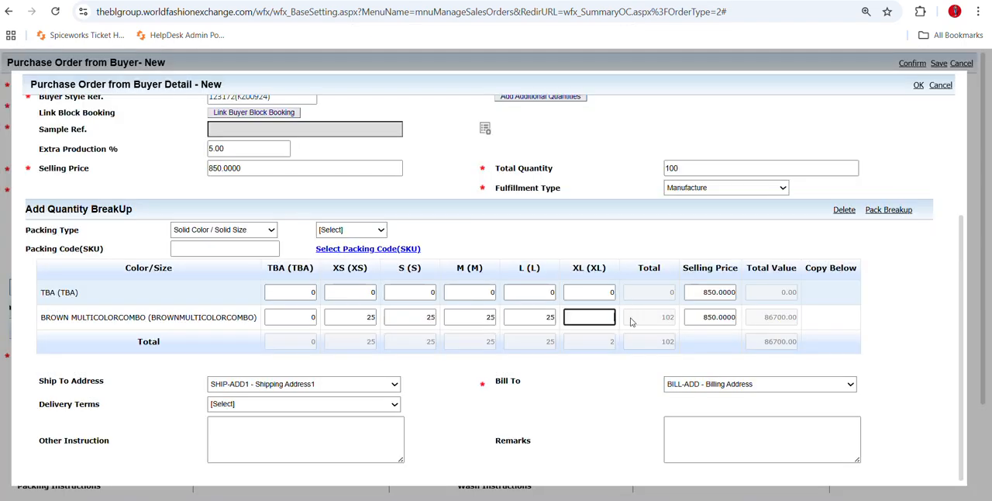
Set the XL quantity of BROWN MULTICOLORCOMBO to 0 and submit the order detail, agreeing to copy and create a new style.
left_click(602, 400)
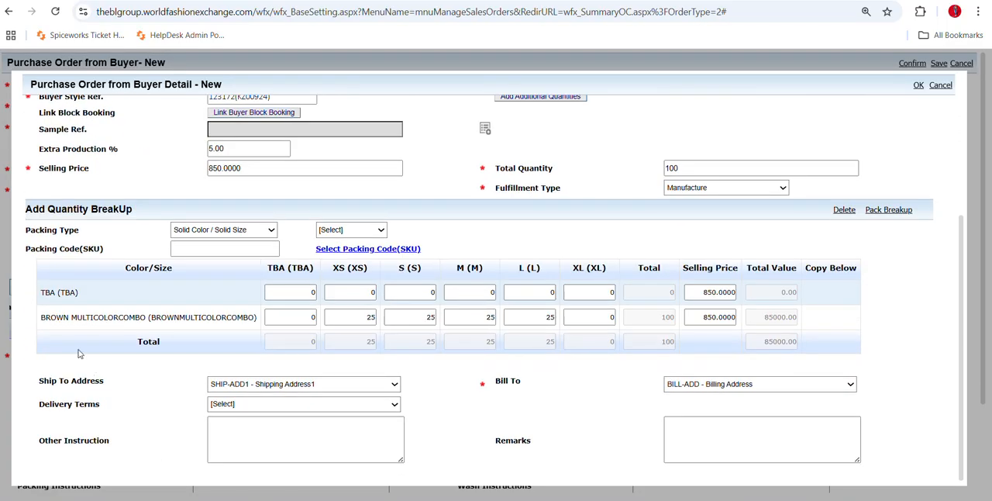
left_click_drag(42, 319, 144, 331)
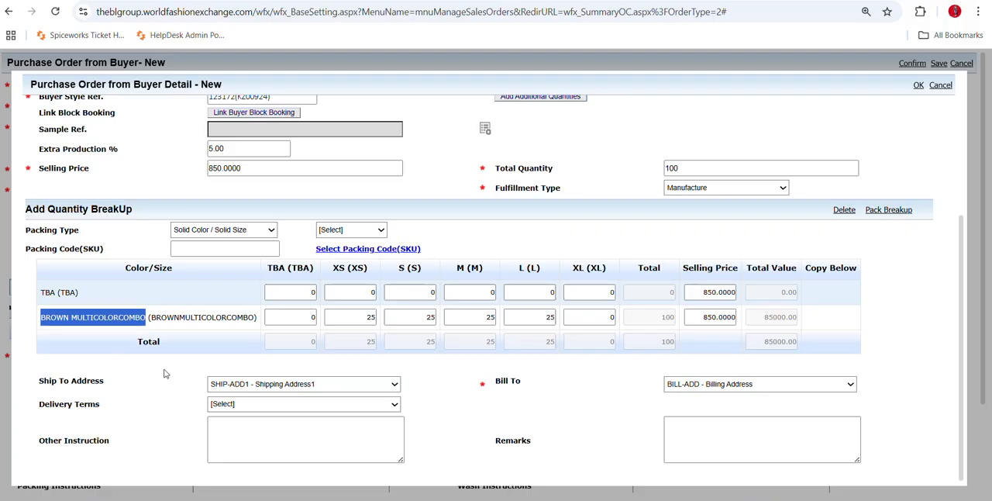
left_click(919, 87)
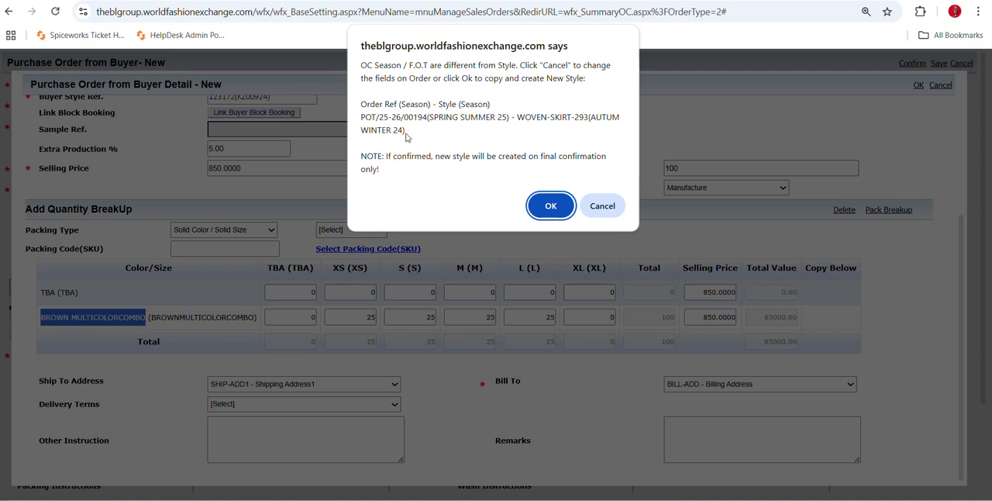
left_click(550, 207)
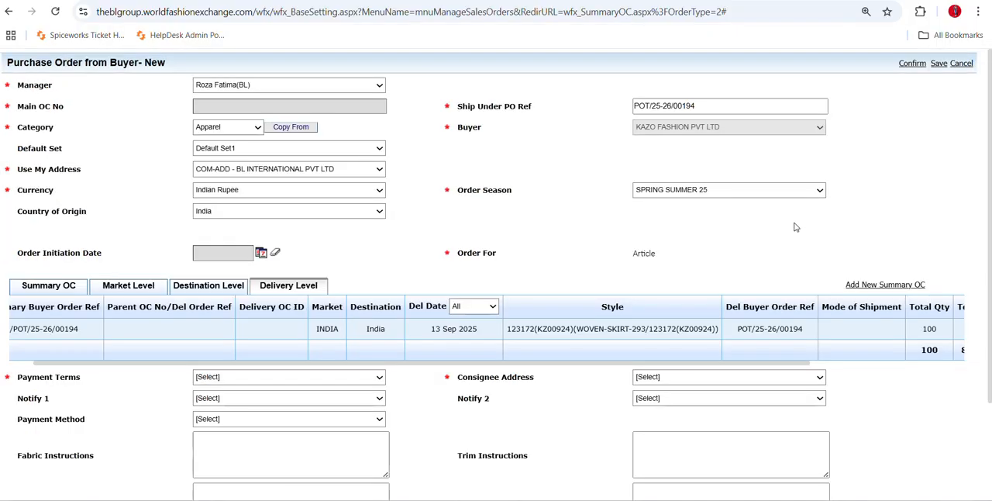
View the available payment terms and set the consignee address to COM-ADD - KAZO FASHION PVT LTD.
left_click(911, 65)
scroll(425, 430, "down", 2)
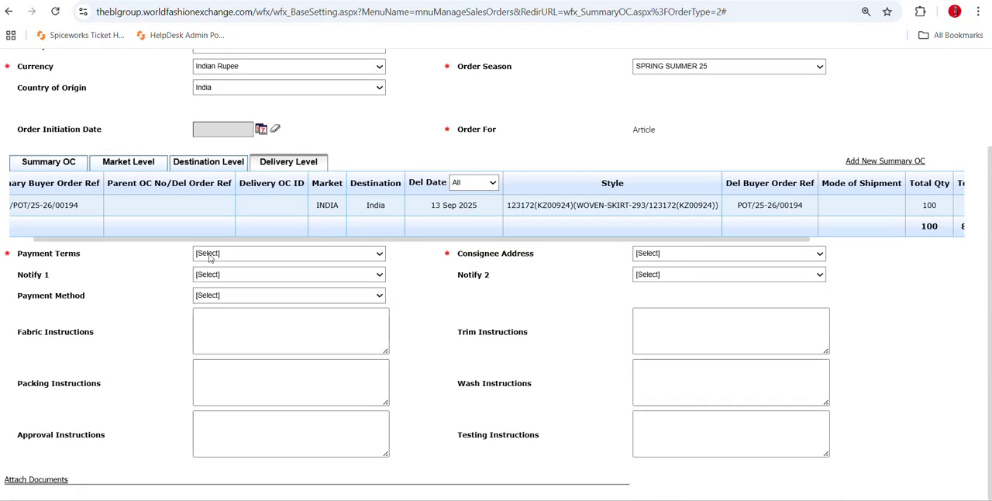
left_click(210, 257)
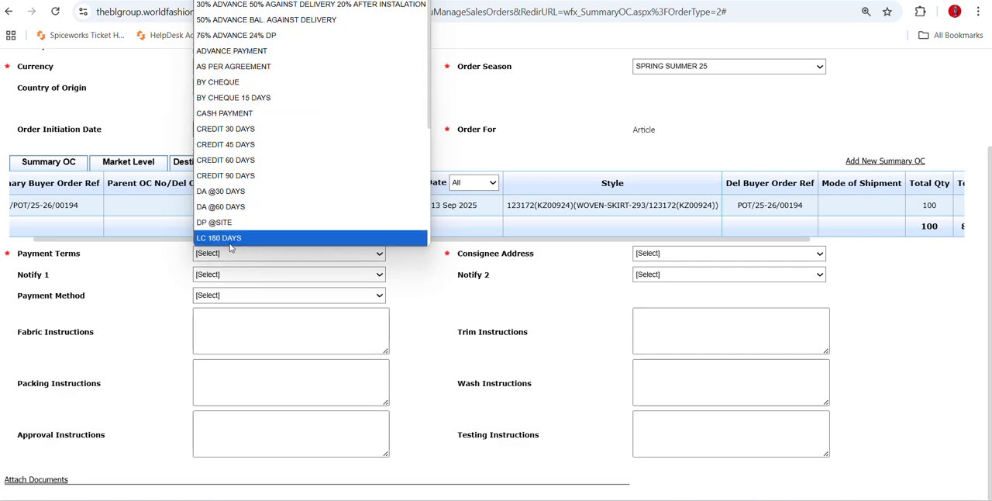
left_click(230, 249)
left_click(660, 255)
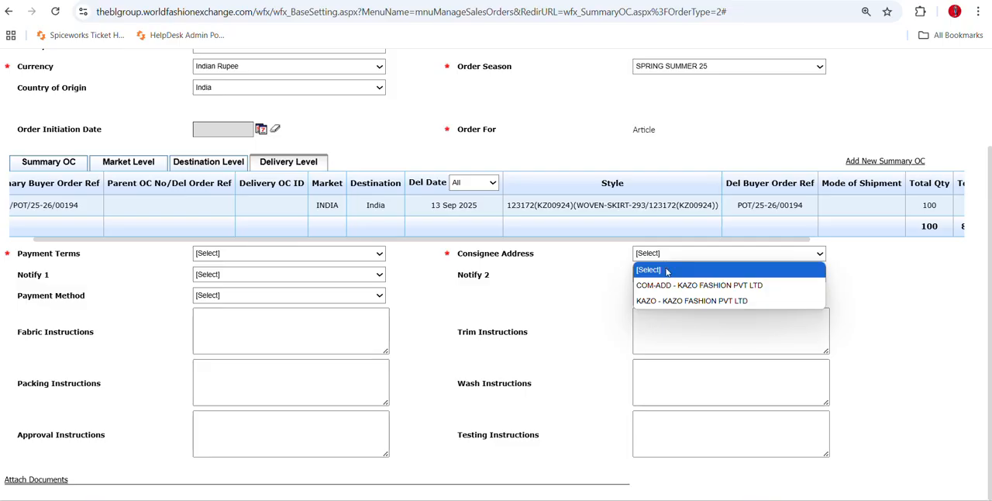
left_click(674, 285)
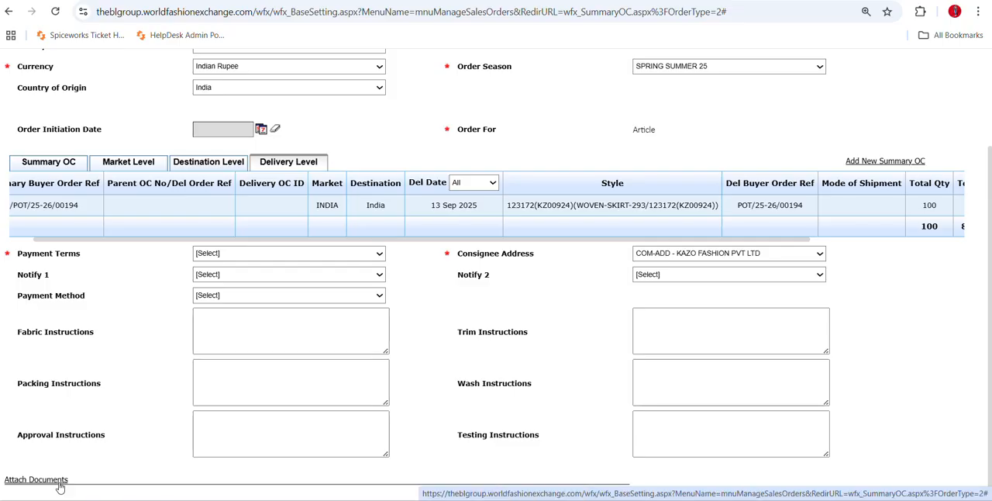
Switch to the Purchase Orders from Buyers list and examine the statuses of the existing orders.
scroll(59, 487, "up", 2)
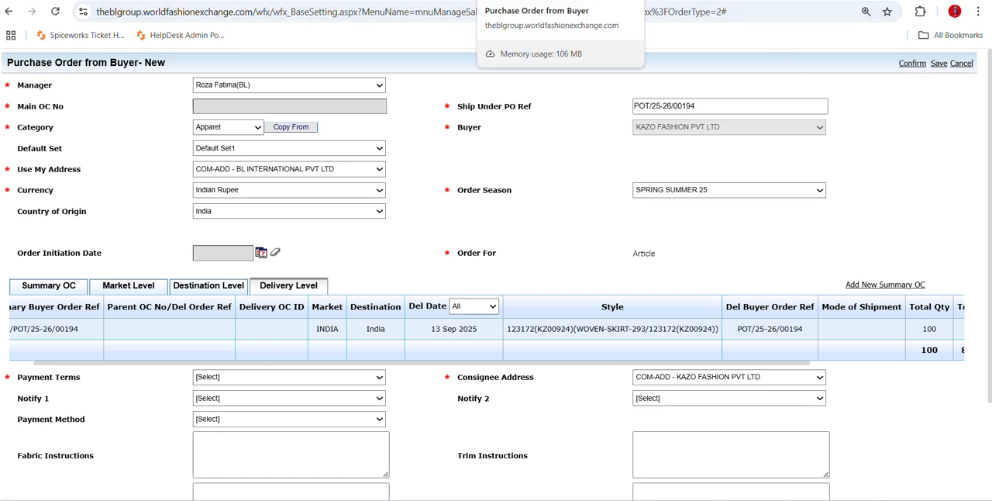
left_click(535, 1)
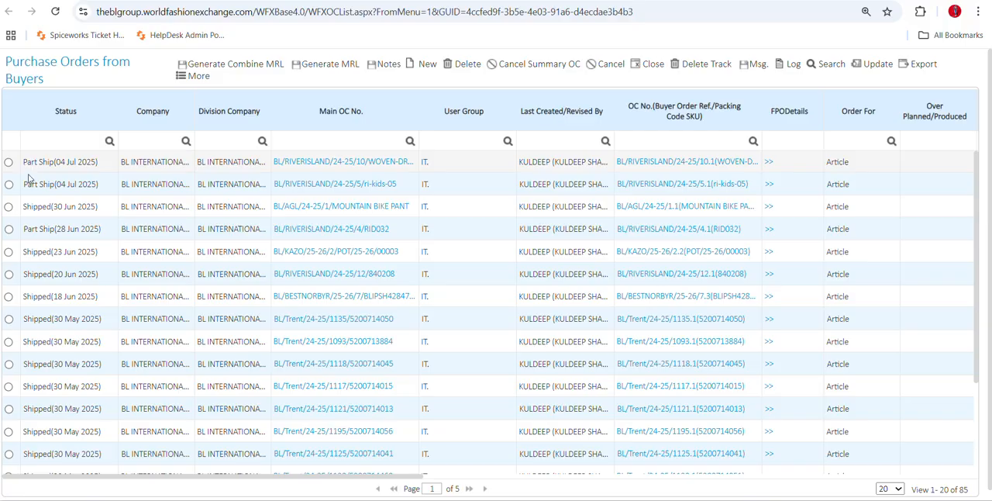
scroll(42, 391, "down", 3)
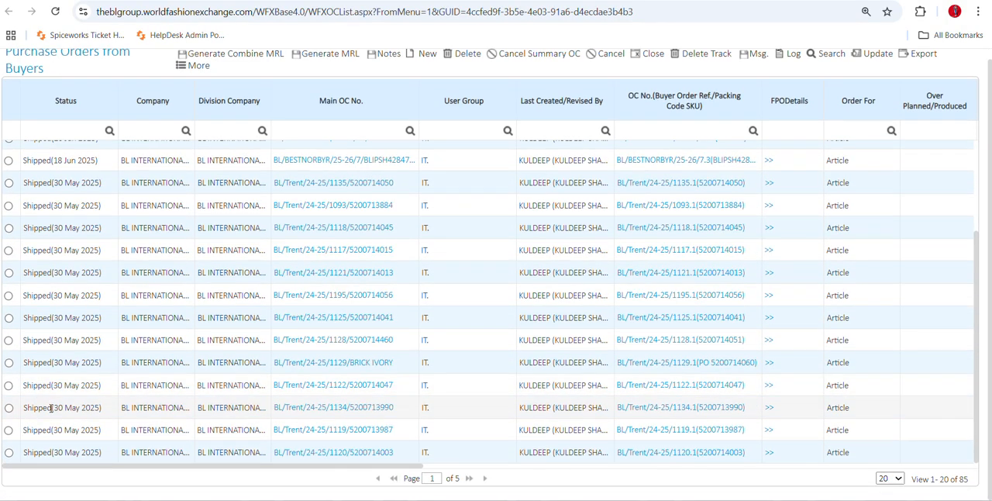
Filter the Purchase Orders from Buyers list by the status text CON.
scroll(56, 396, "up", 3)
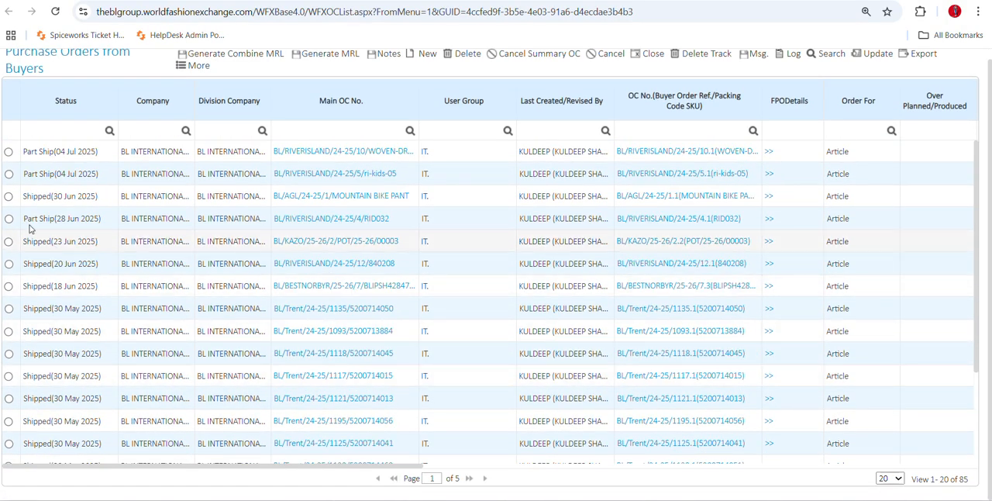
scroll(45, 217, "up", 1)
left_click(55, 138)
type("co")
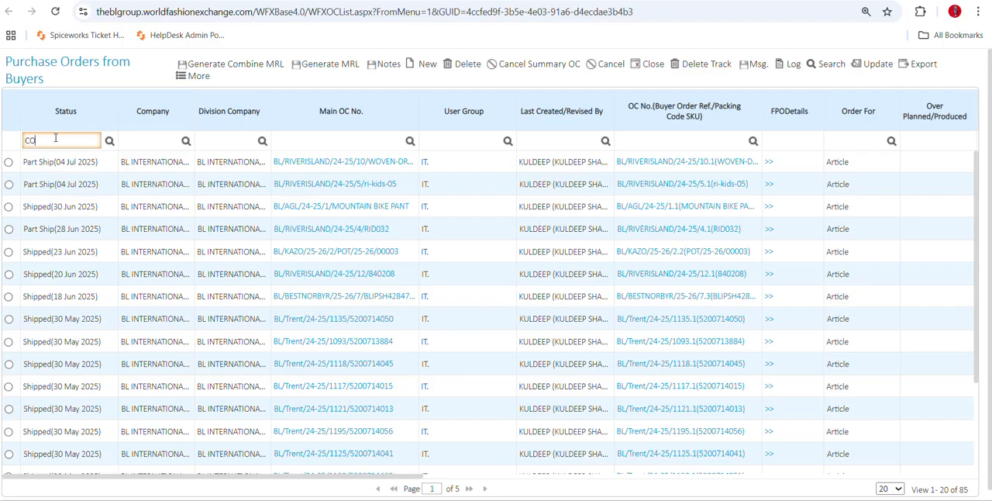
type("n")
key("Return")
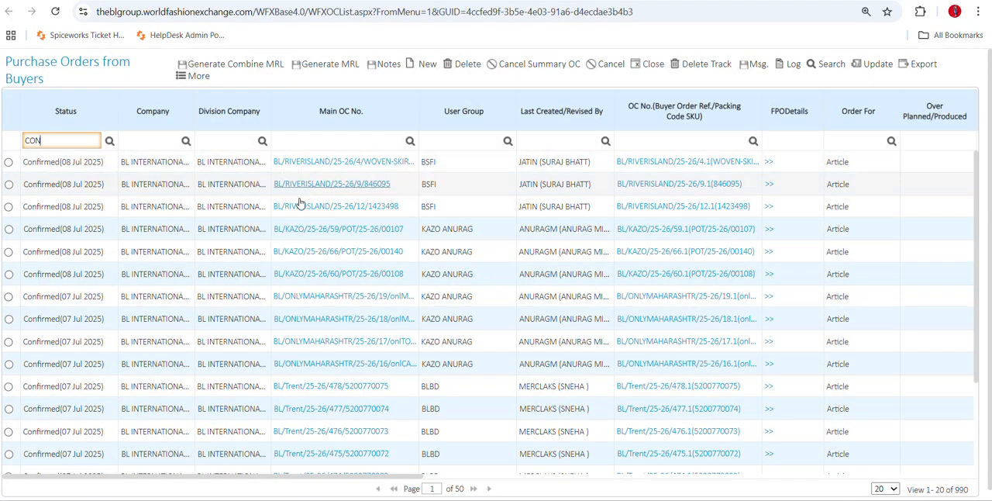
Open the third KAZO order in the confirmed list and examine its Main OC No. and Ship Under PO Ref.
left_click_drag(83, 274, 24, 275)
left_click(89, 274)
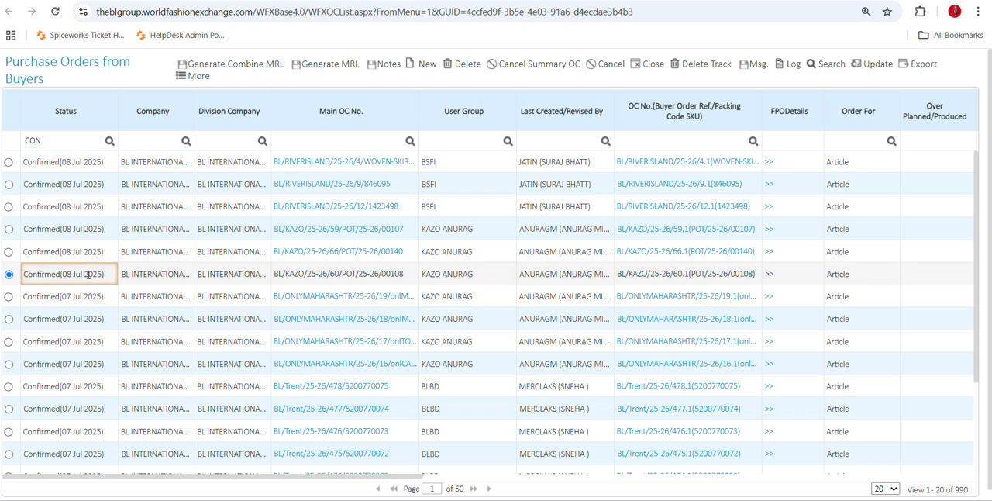
left_click(286, 275)
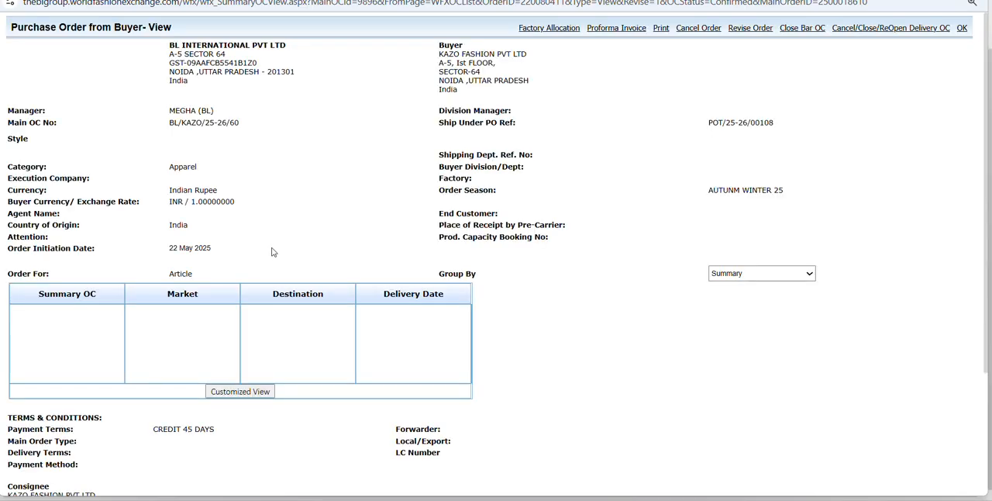
left_click_drag(703, 124, 783, 129)
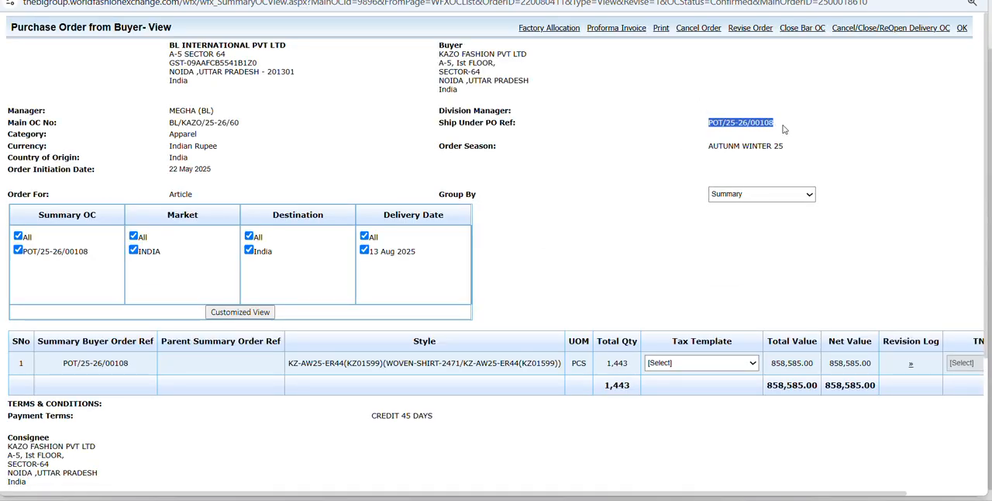
left_click_drag(275, 130, 167, 126)
left_click(165, 129)
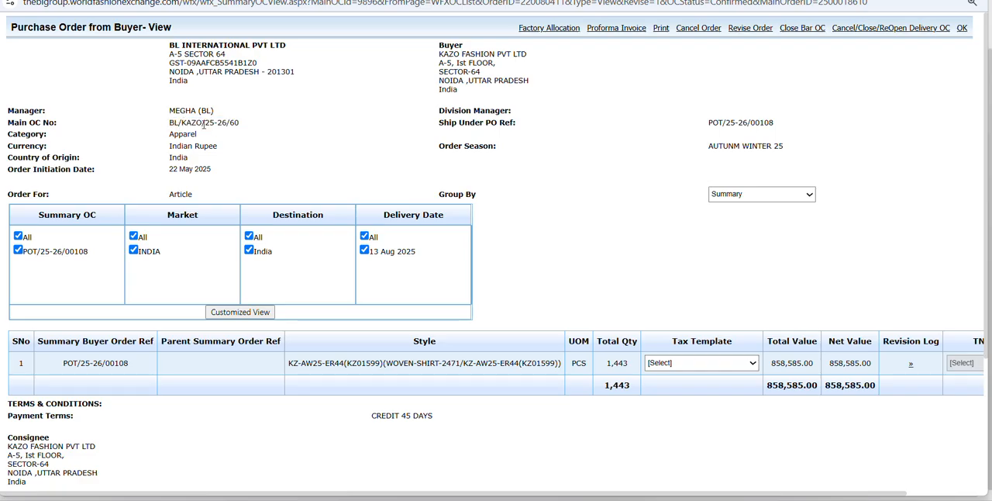
left_click_drag(225, 123, 206, 123)
left_click(250, 146)
double_click(234, 122)
left_click_drag(239, 122, 172, 123)
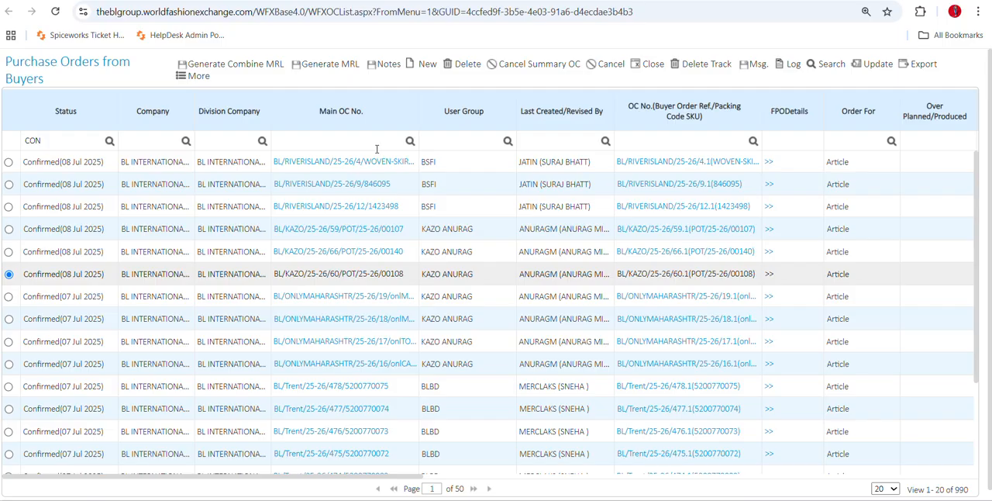
Examine the buyer, article, order code, quantity and delivery date columns of the confirmed orders.
left_click_drag(409, 476, 763, 483)
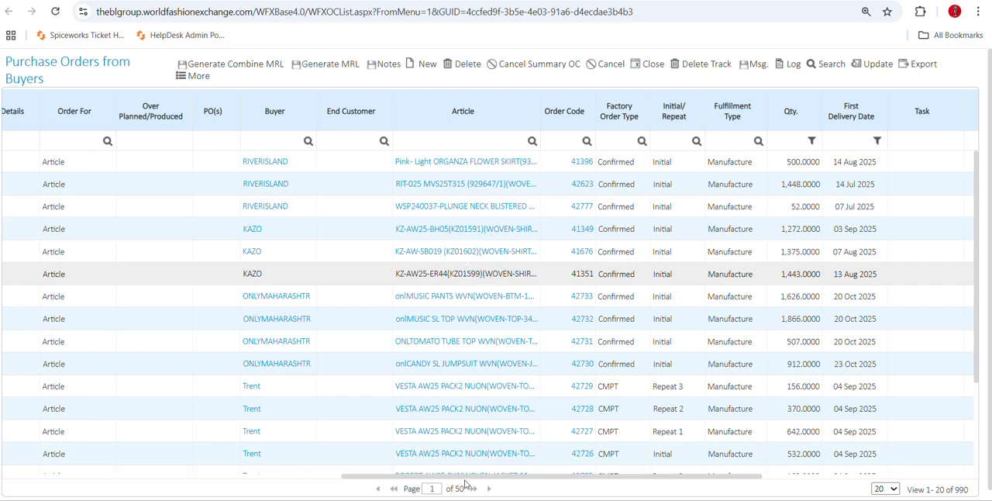
scroll(331, 483, "down", 3)
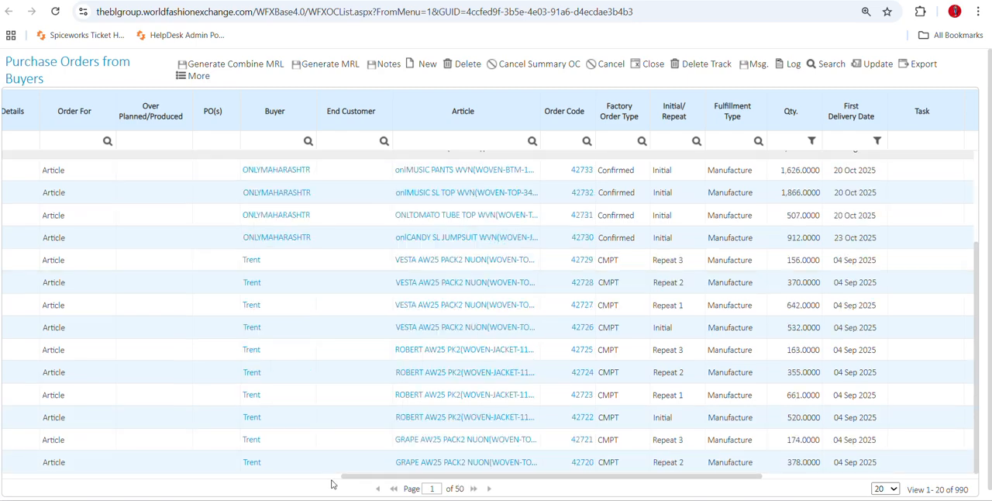
left_click_drag(348, 483, 12, 482)
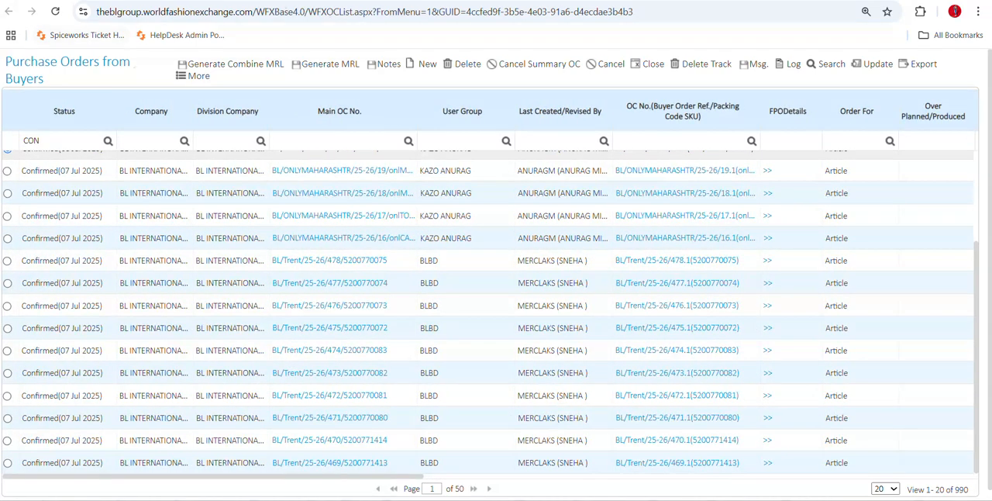
Switch to the product catalog, keep the Apparel category and select its Master folder.
left_click(73, 1)
mouse_move(125, 69)
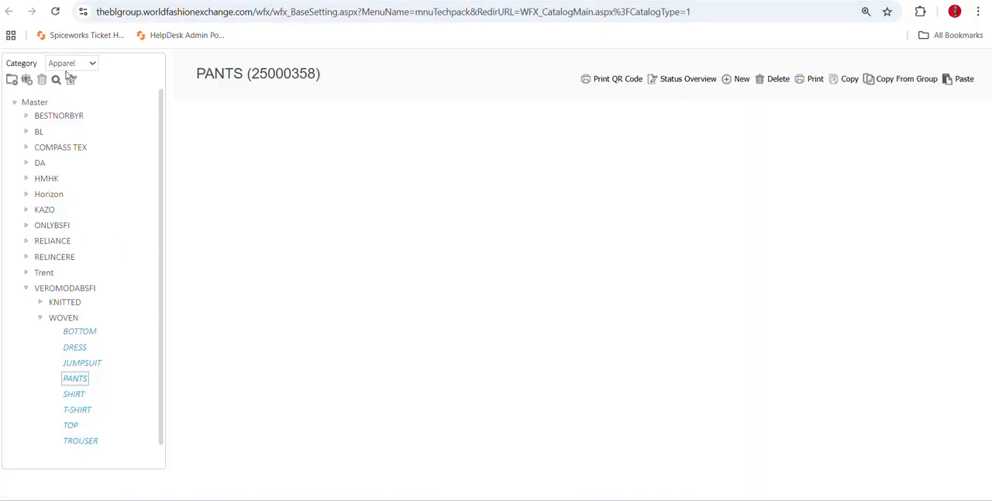
left_click(71, 62)
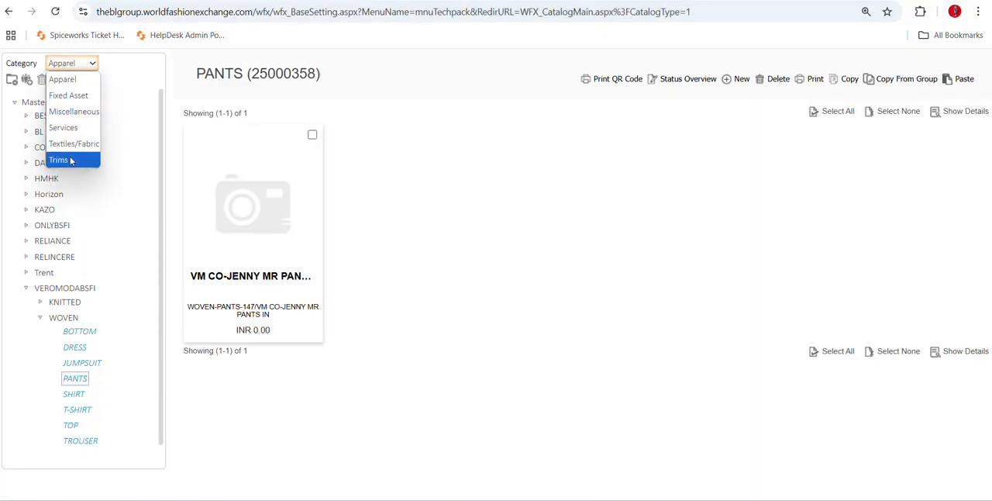
left_click(62, 79)
left_click(34, 101)
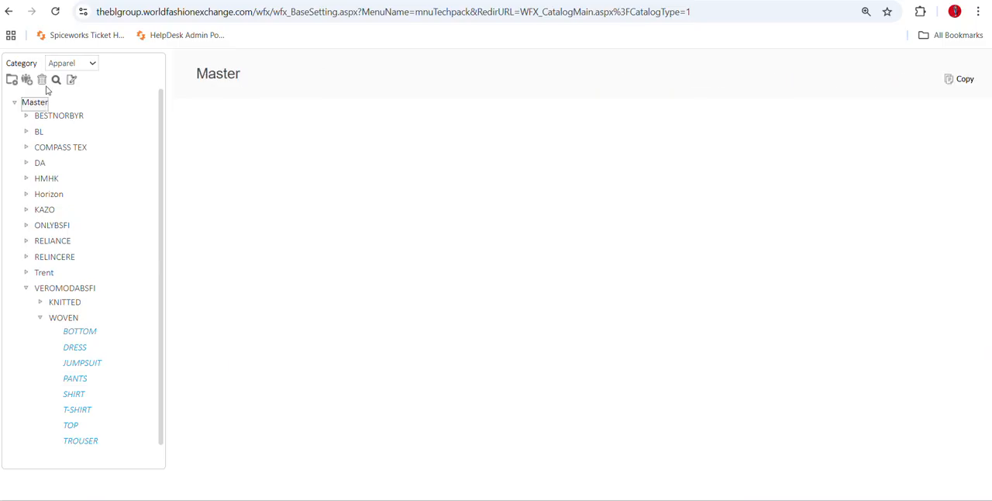
Search the apparel catalog for the article name kz00079.
left_click(56, 79)
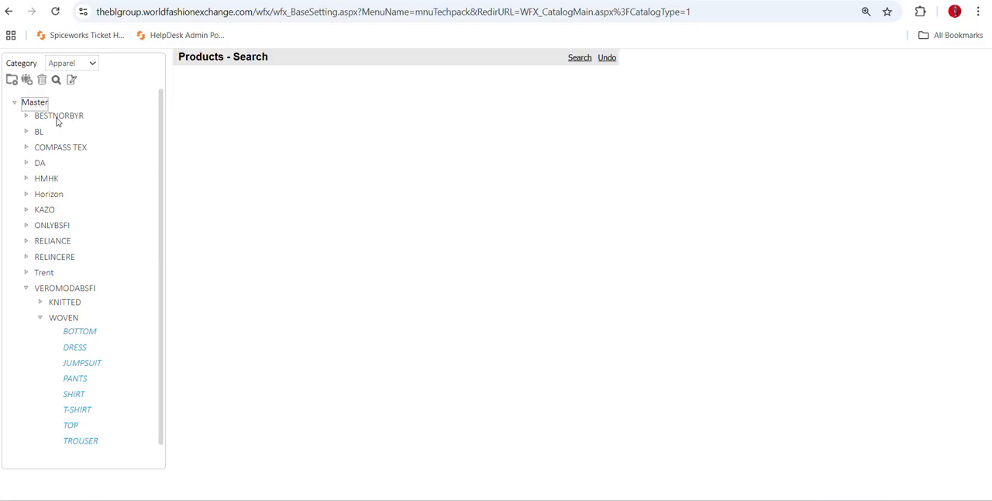
left_click(333, 219)
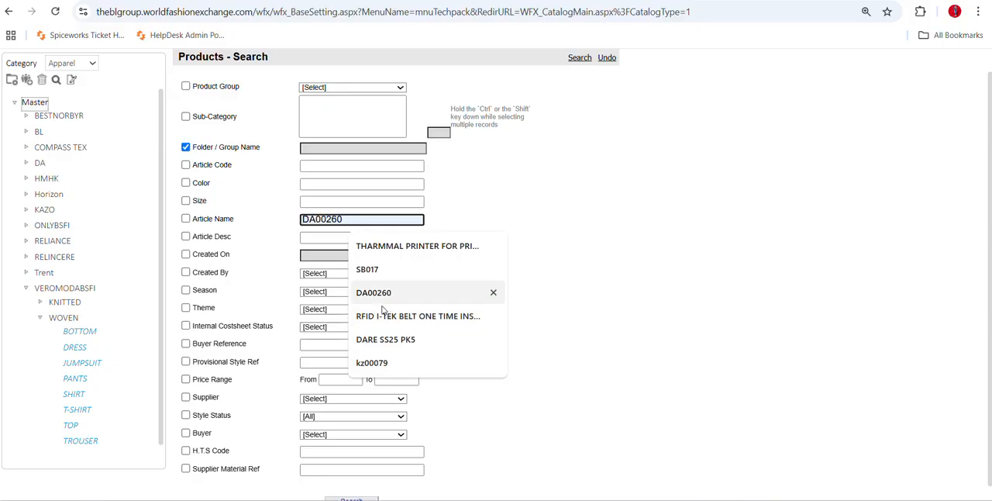
left_click(388, 362)
scroll(451, 423, "down", 1)
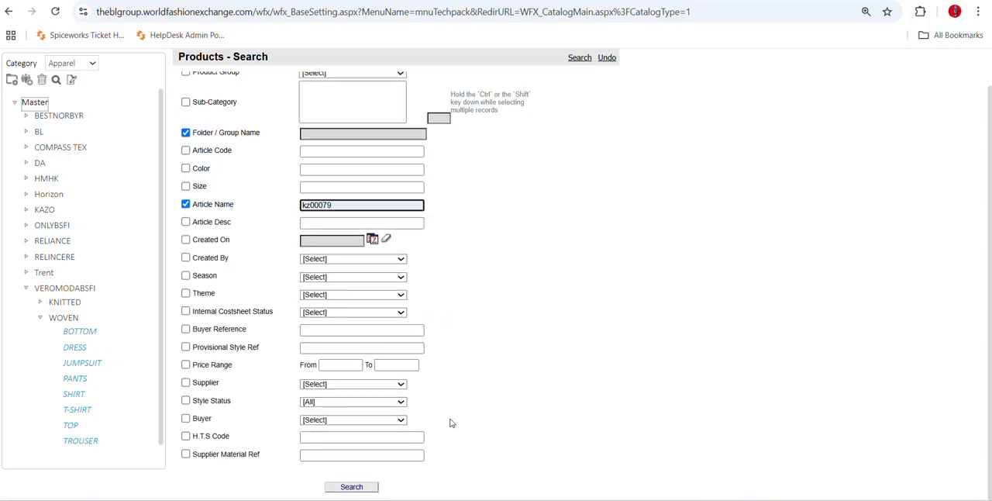
left_click(347, 487)
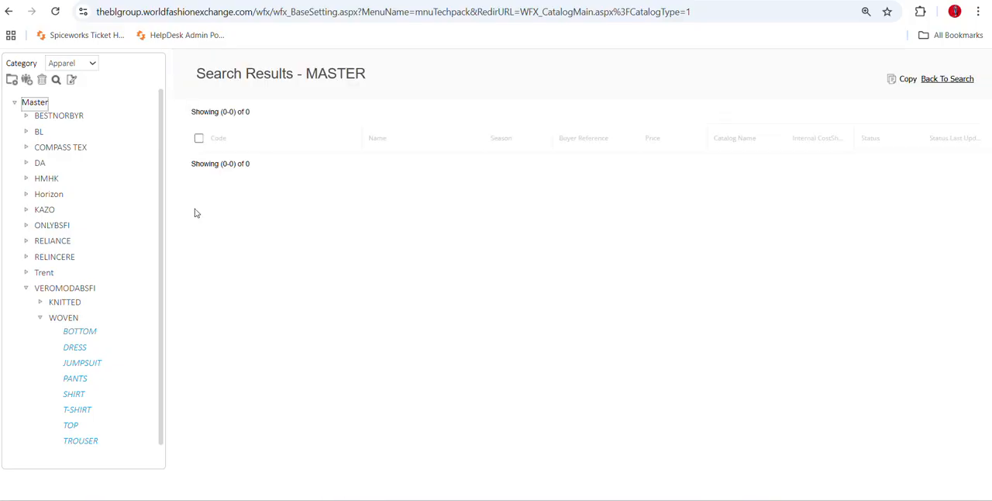
Start a new product search in the Master folder for the article name KZ00924.
left_click(56, 79)
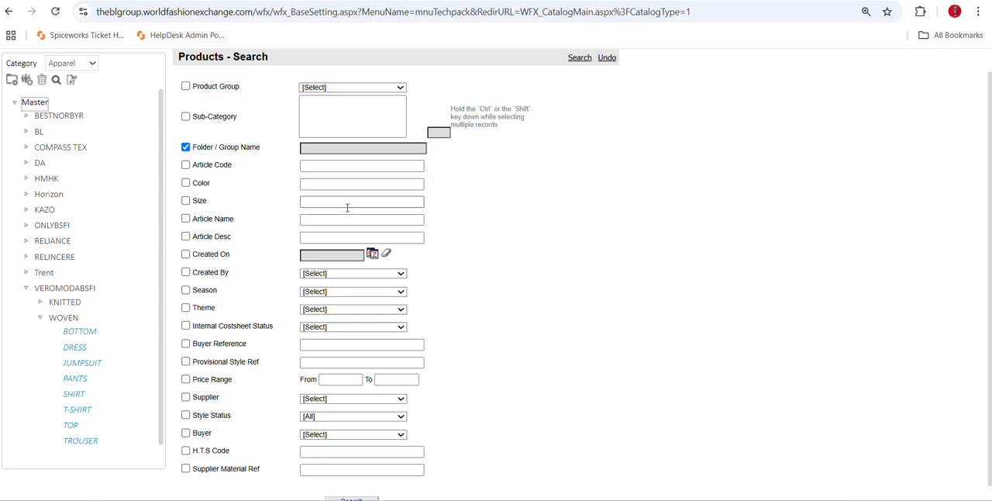
left_click(315, 220)
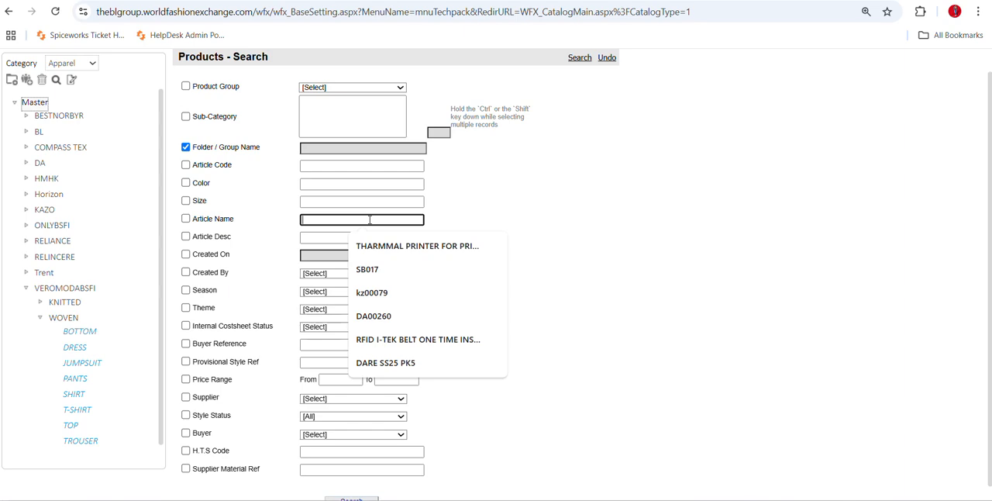
type("KZ00924")
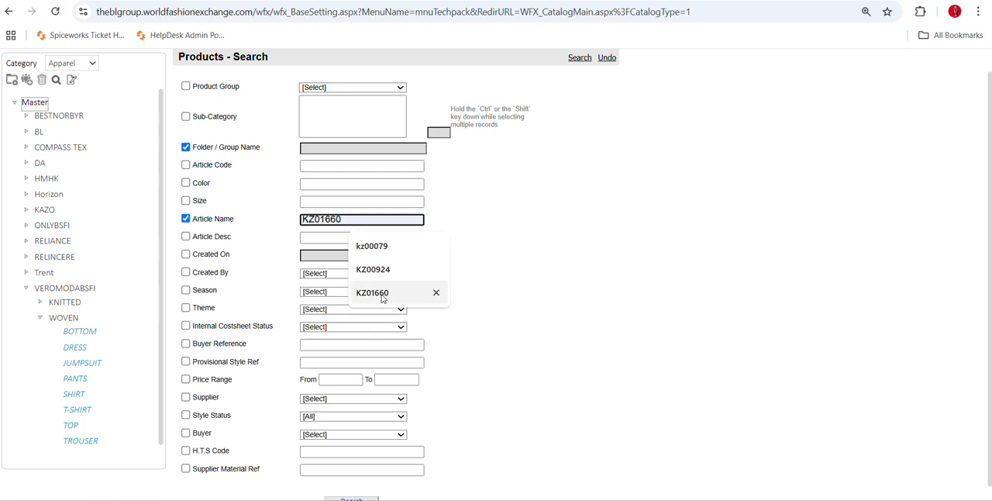
left_click(377, 276)
scroll(310, 341, "down", 1)
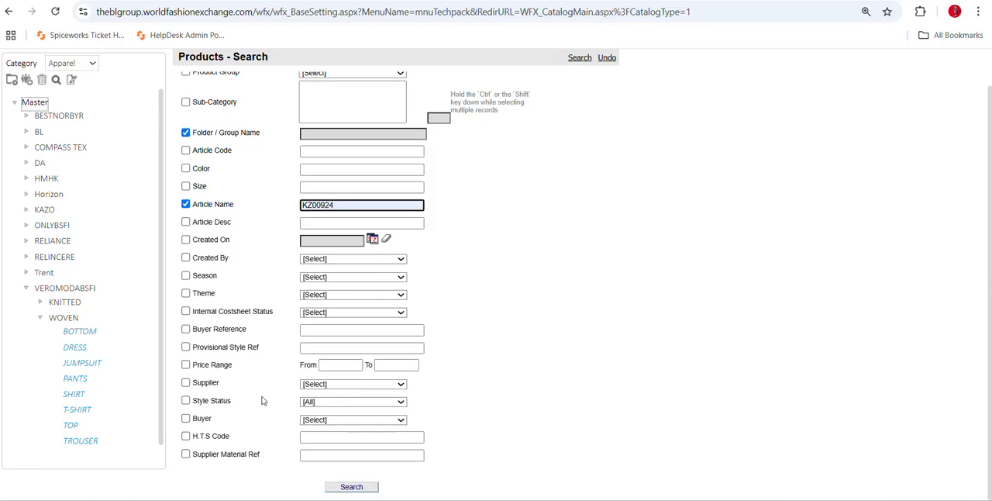
left_click(349, 485)
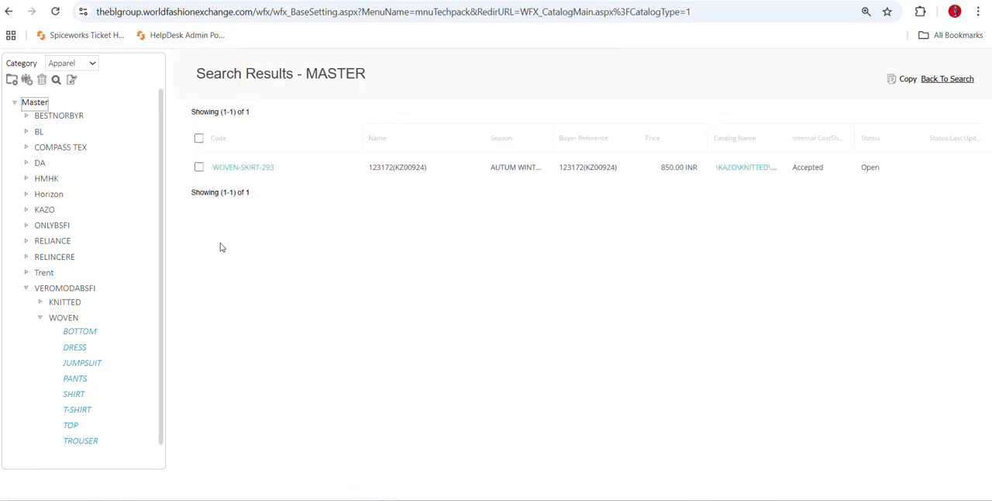
Open article WOVEN-SKIRT-293 to view its costing, and collapse the WOVEN folder under VEROMODABSFI in the catalog.
left_click(256, 172)
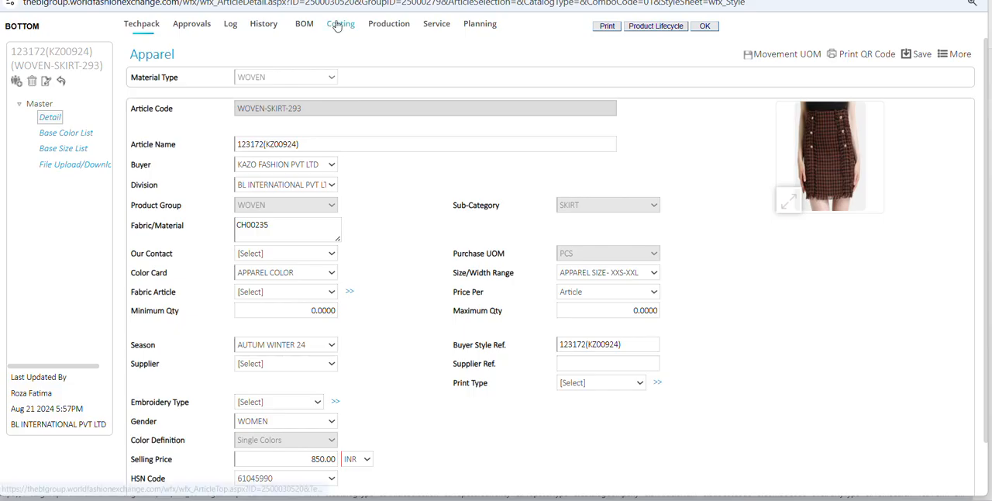
left_click(339, 24)
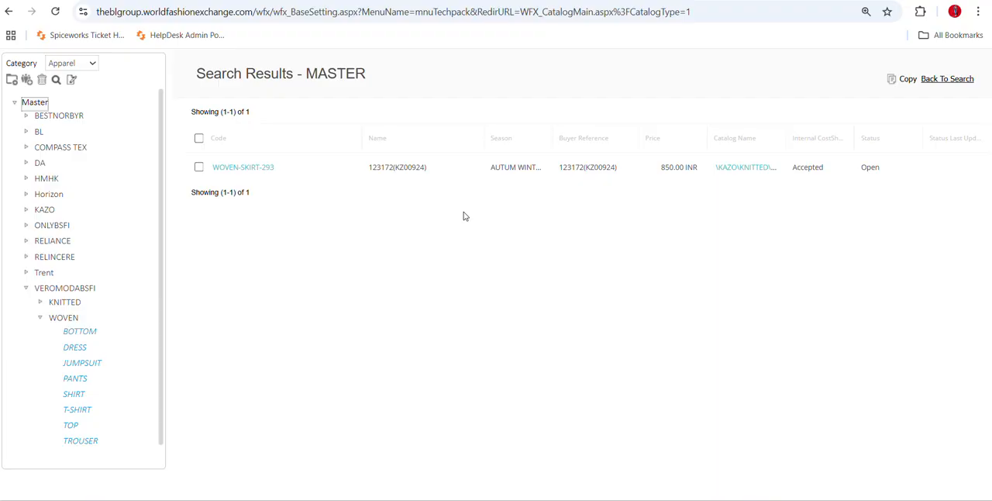
left_click(42, 320)
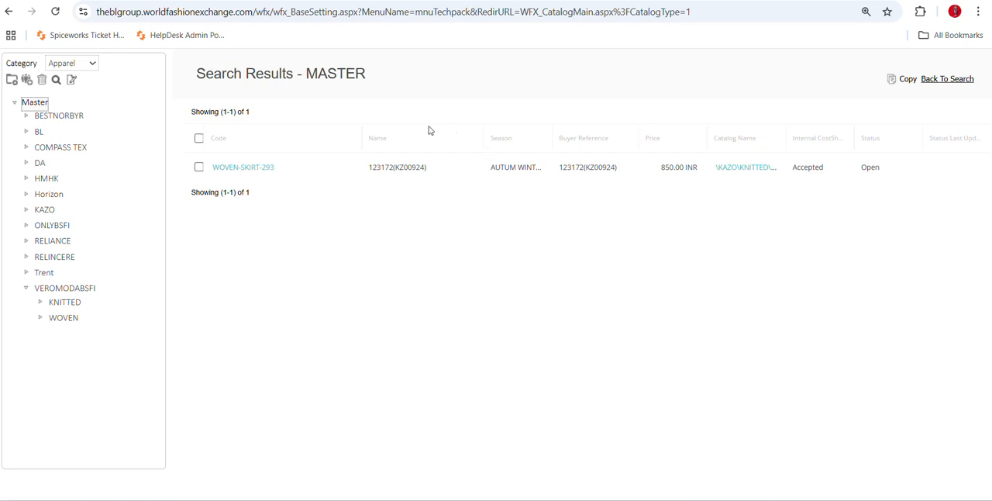
Switch back to the buyer purchase orders list and open the article KZ-AW25-ER44(KZ01599).
left_click(341, 1)
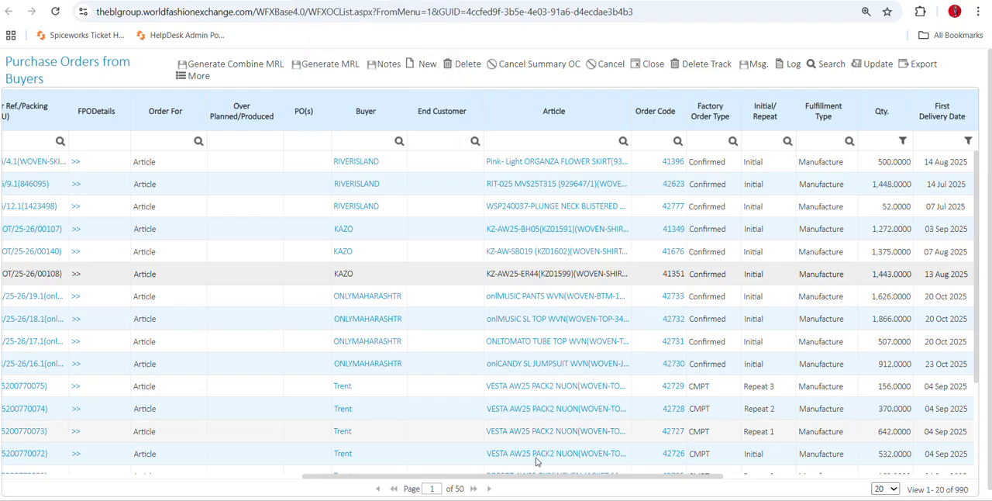
left_click_drag(564, 477, 225, 500)
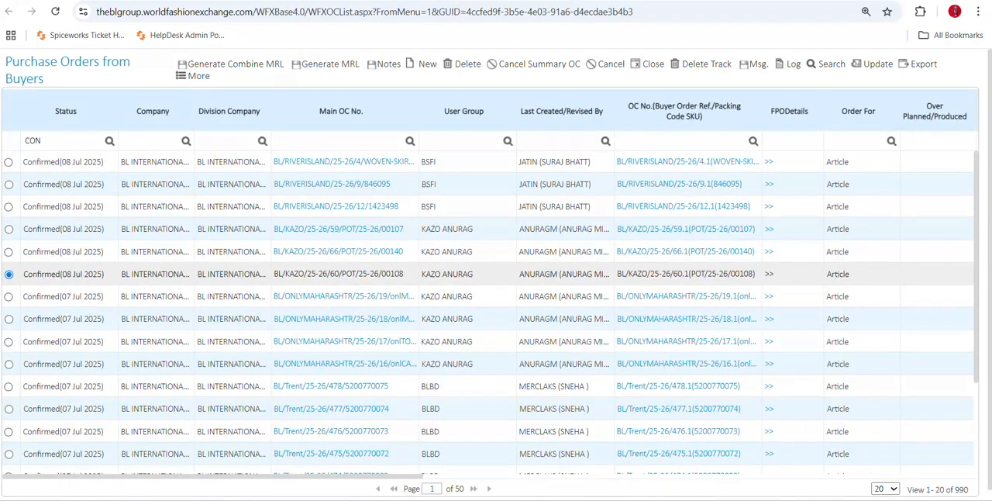
left_click_drag(339, 480, 658, 479)
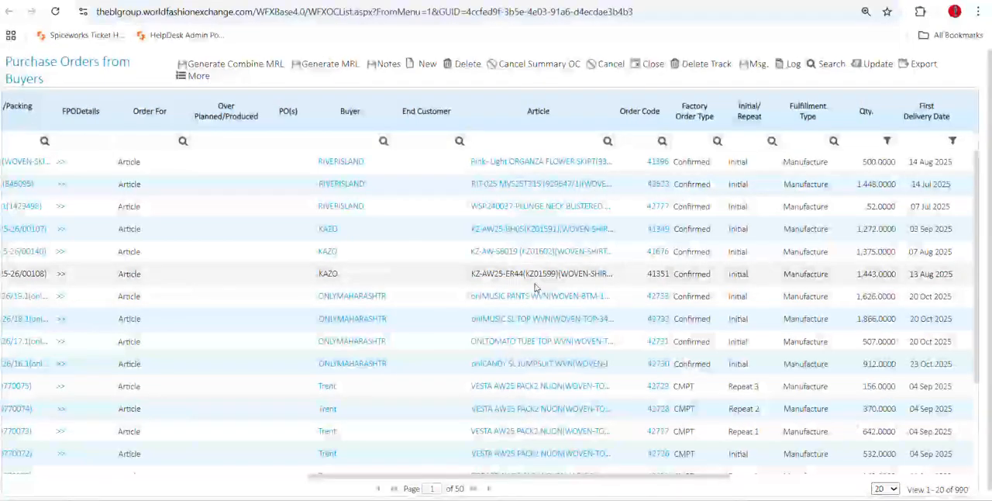
left_click(535, 275)
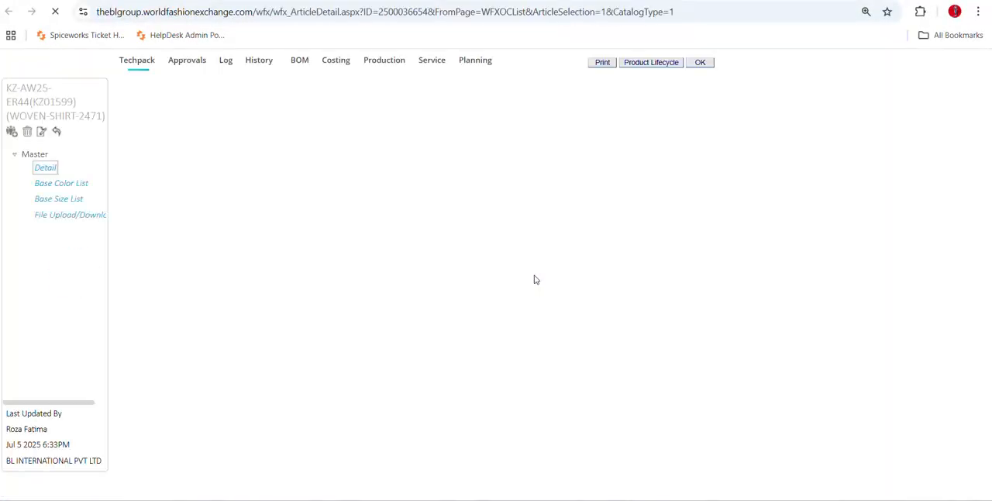
Return to the purchase orders list, inspect the Article and Main OC No. search fields, and switch to the catalog search results.
left_click(303, 1)
left_click_drag(431, 476, 508, 494)
left_click(318, 143)
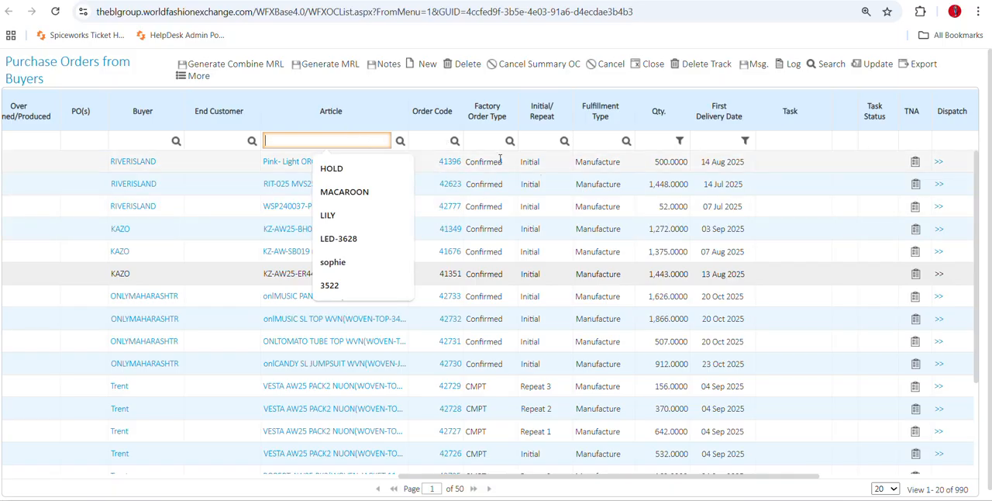
left_click_drag(741, 481, 314, 490)
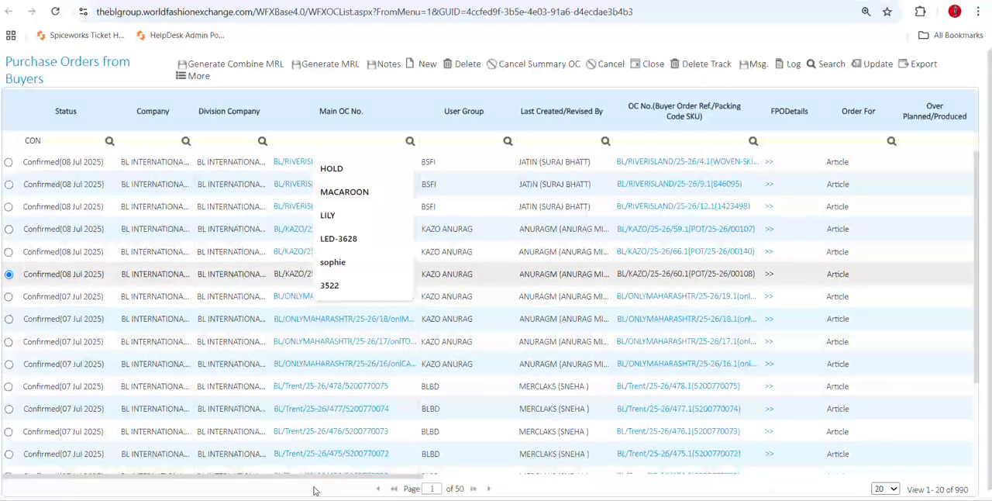
left_click(347, 140)
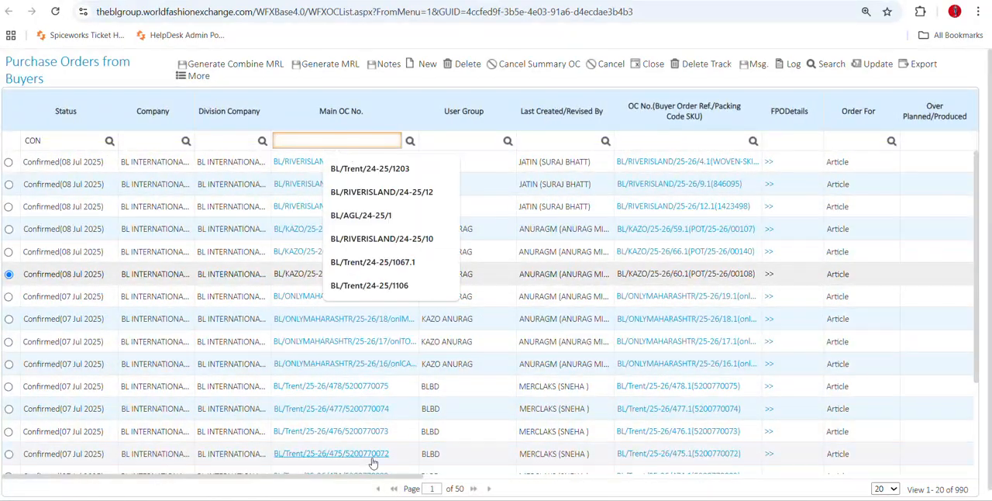
left_click_drag(378, 480, 650, 490)
left_click(666, 138)
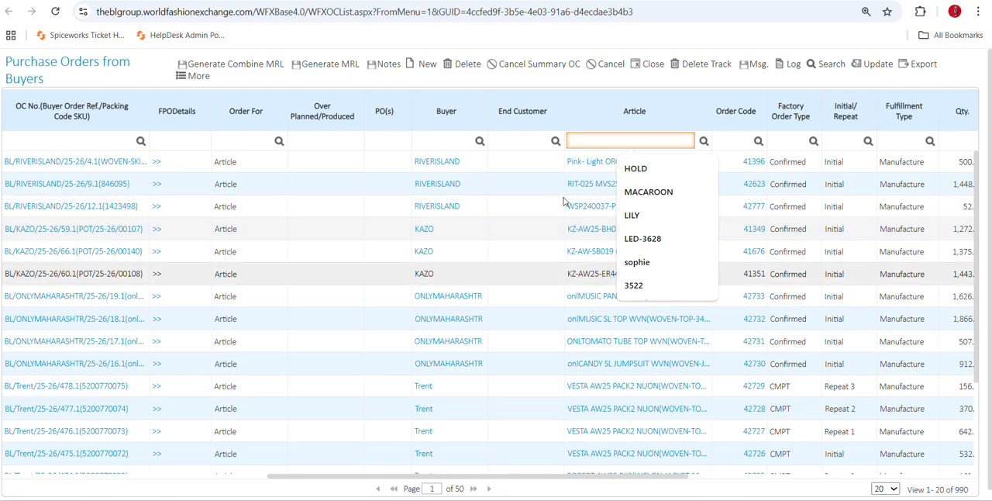
key("ctrl+Tab")
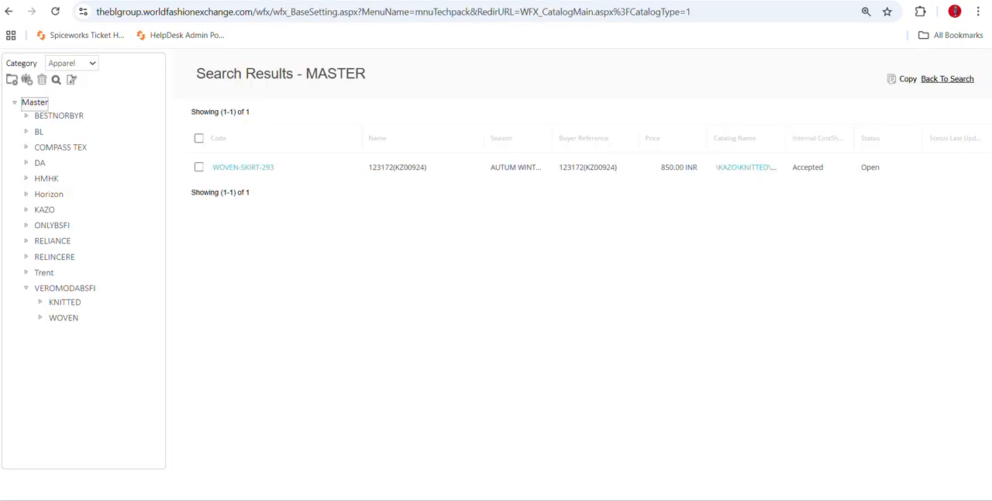
Switch back to the buyer purchase orders list and filter it by article KZ01599.
key("ctrl+Tab")
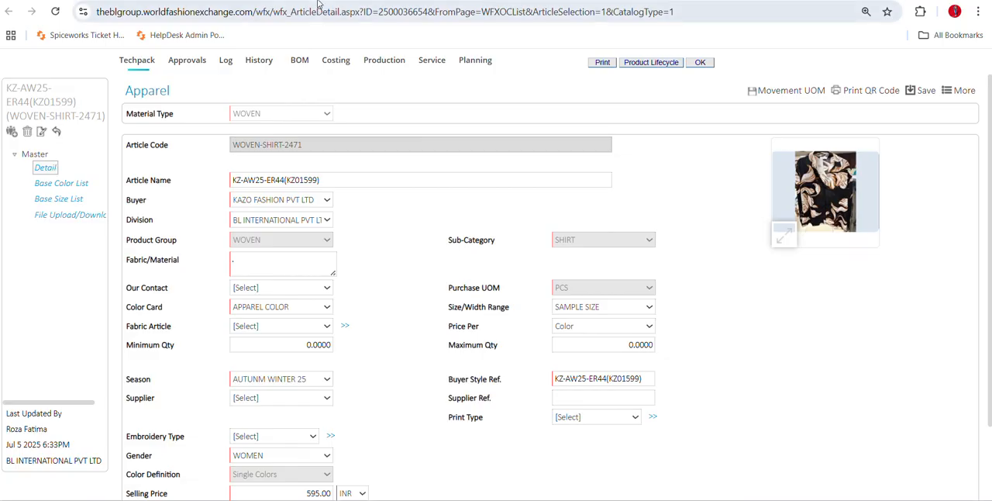
key("ctrl+Tab")
type("K")
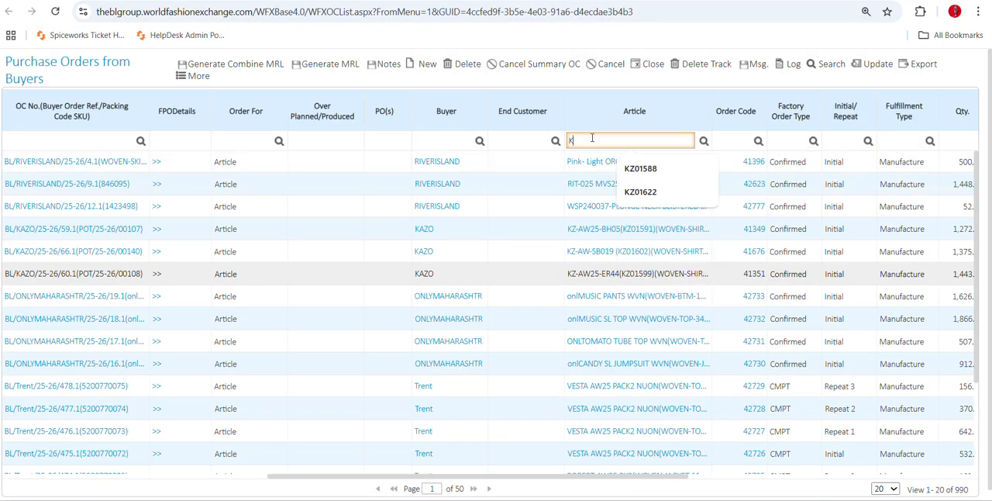
type("Z01599")
key("Return")
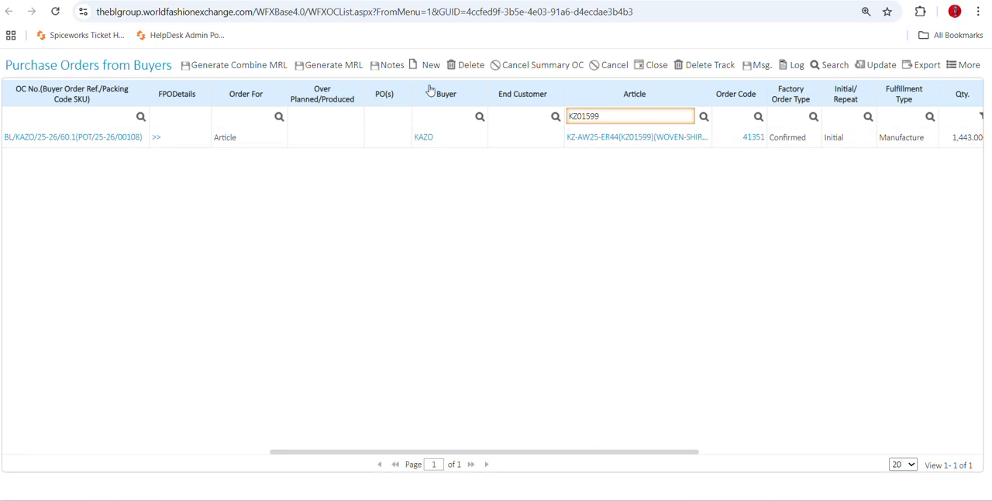
Open article KZ-AW25-ER44(KZ01599) and look through its BOM and production pages before opening its costing.
left_click(599, 137)
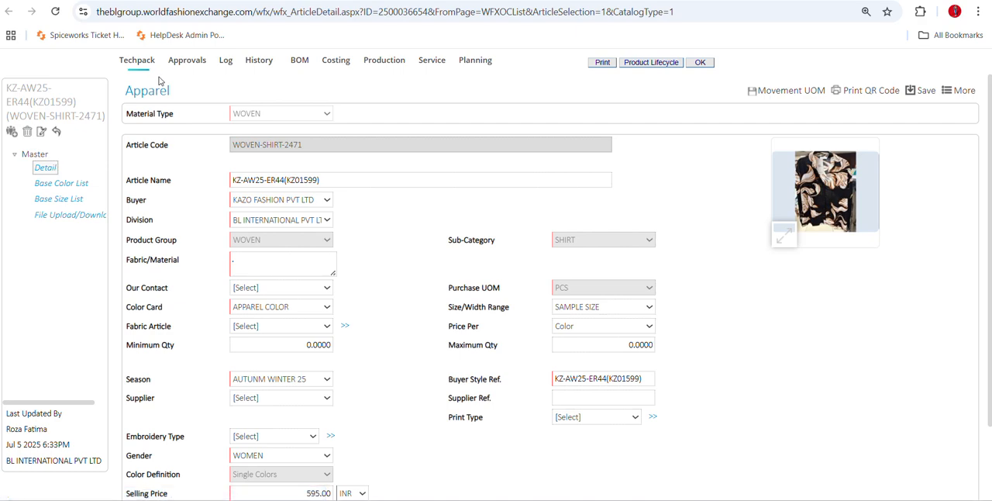
left_click(341, 62)
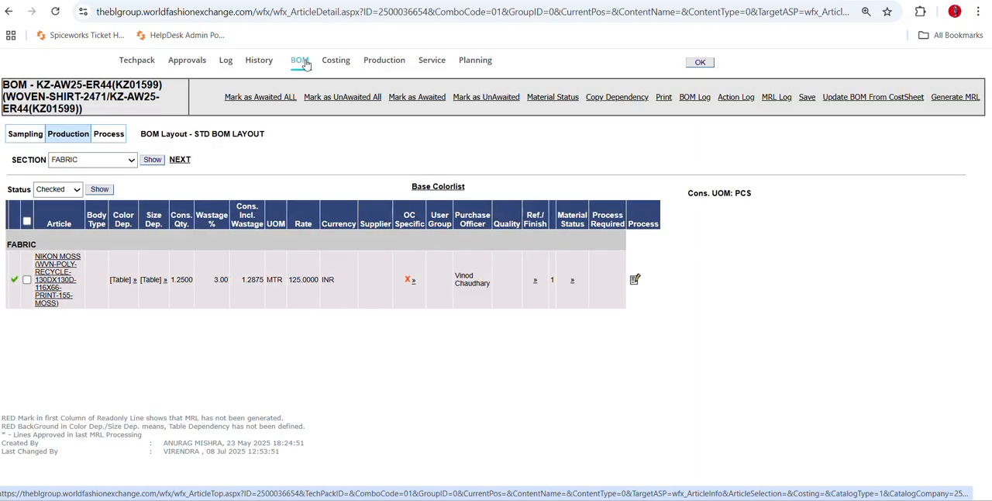
left_click(383, 62)
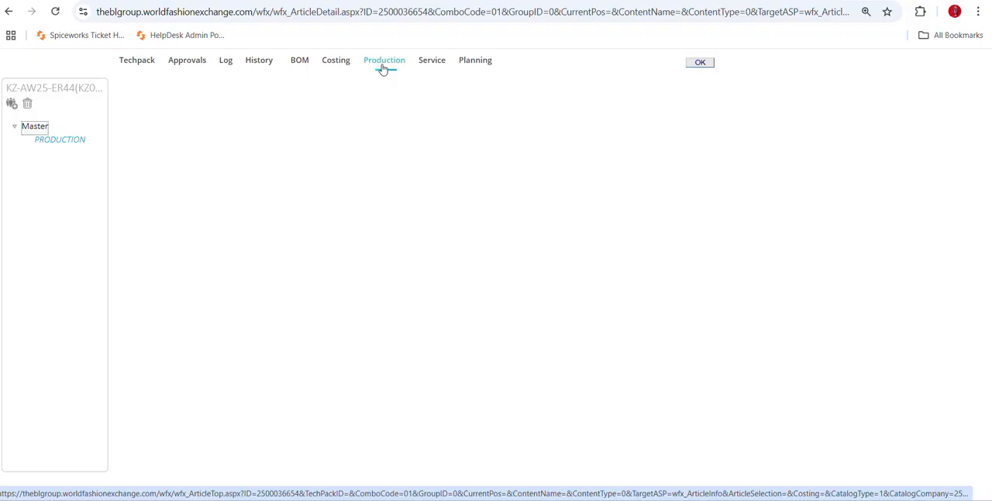
left_click(333, 60)
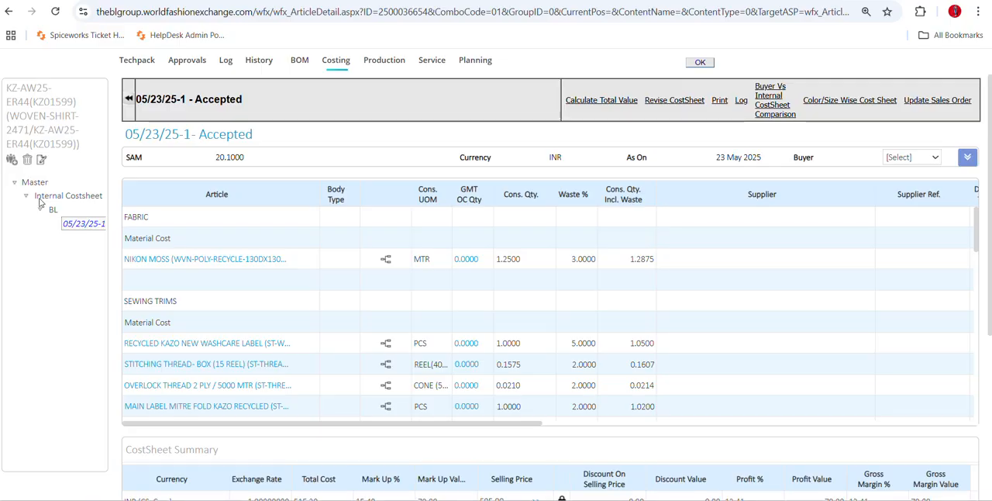
Review internal cost sheet 05/23/25-1, examining its fabric, sewing trims, packing trims, production costs and indirect costs.
left_click_drag(36, 196, 97, 200)
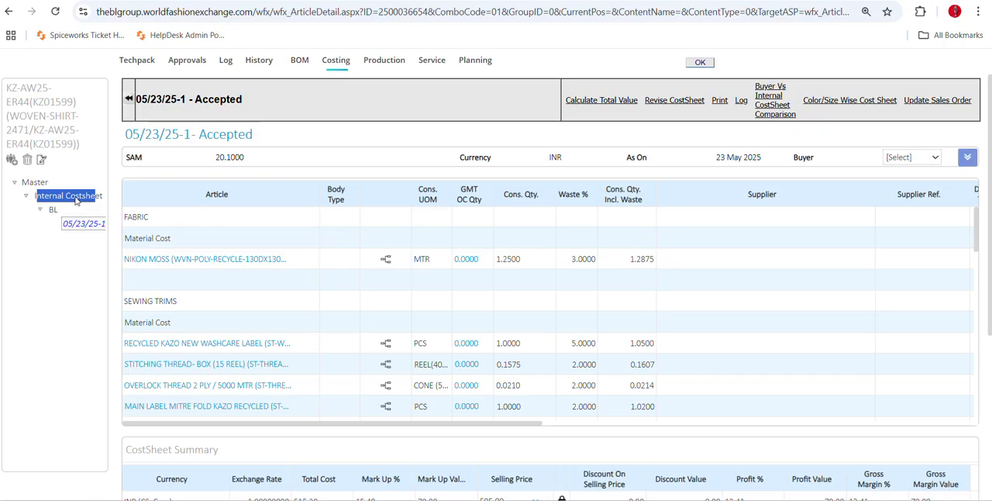
left_click(62, 248)
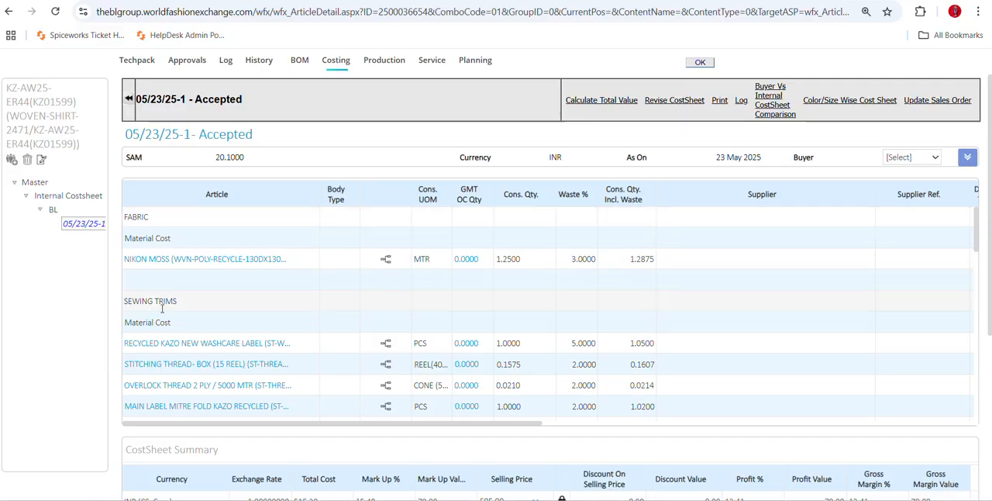
scroll(176, 355, "down", 3)
scroll(175, 355, "down", 3)
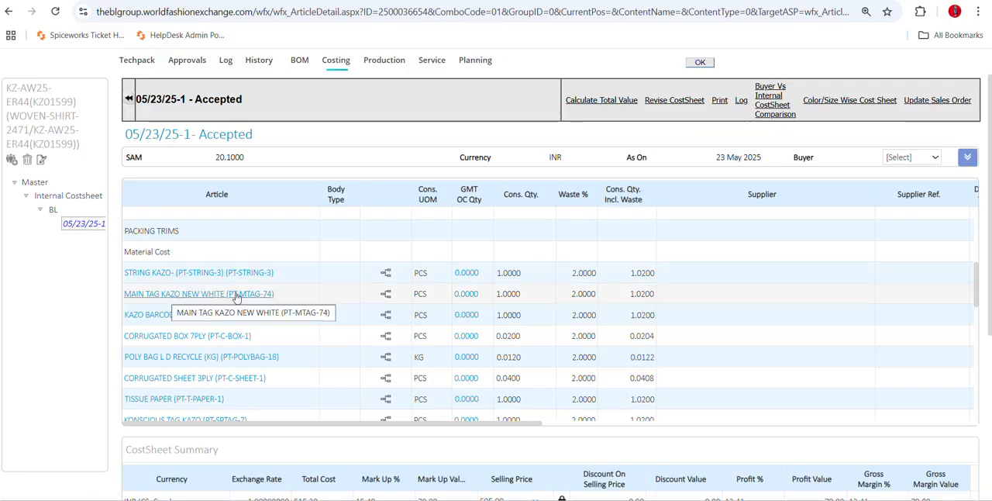
scroll(317, 309, "up", 5)
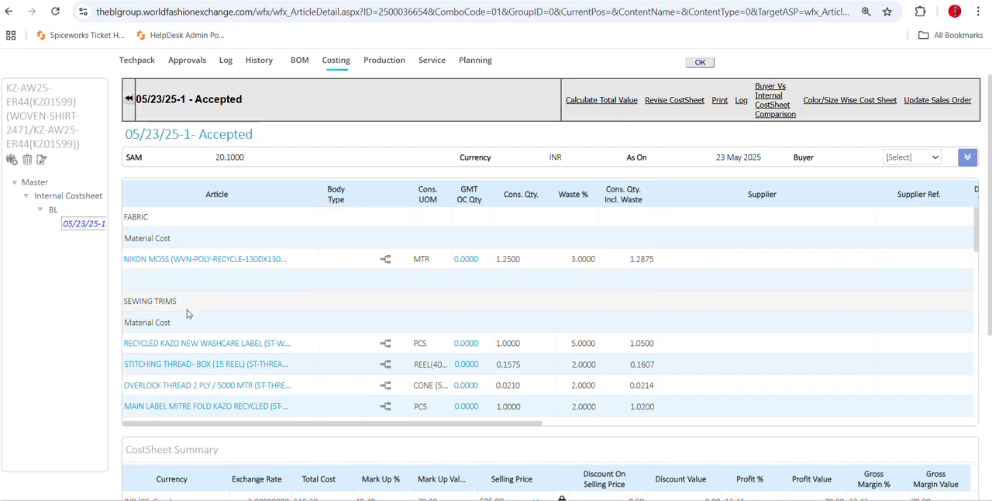
scroll(182, 272, "down", 2)
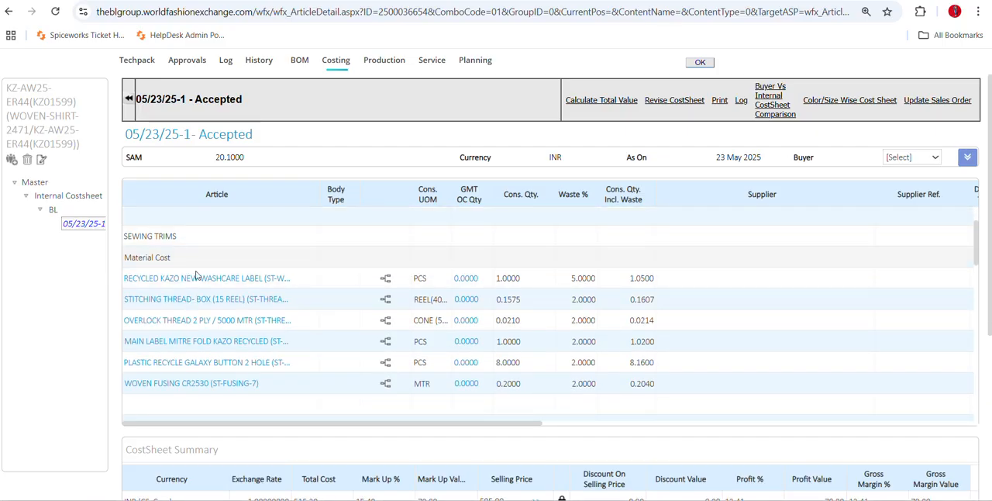
scroll(190, 245, "down", 3)
scroll(189, 248, "up", 1)
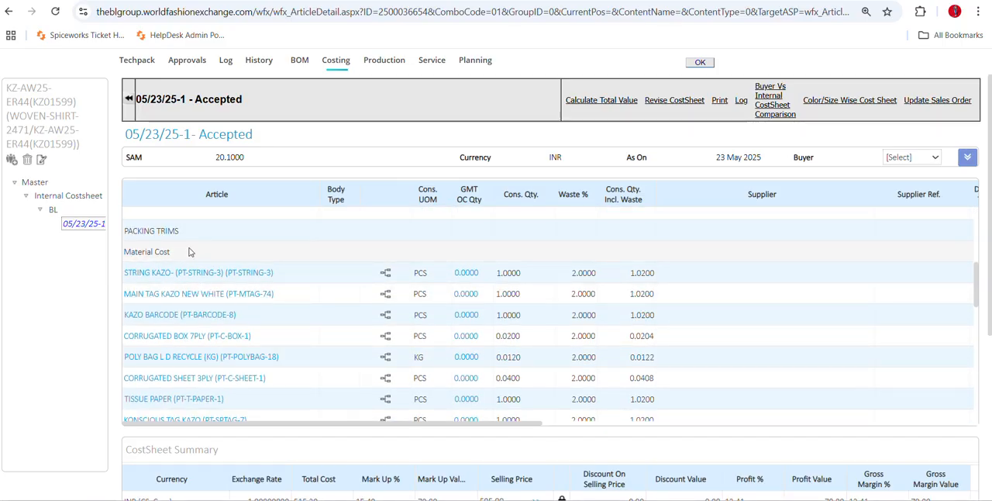
scroll(194, 263, "down", 3)
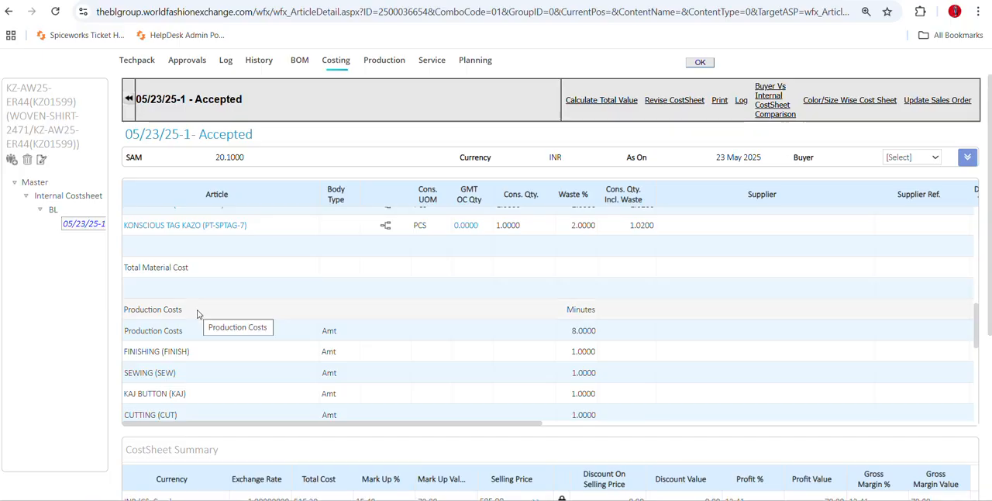
scroll(197, 313, "down", 3)
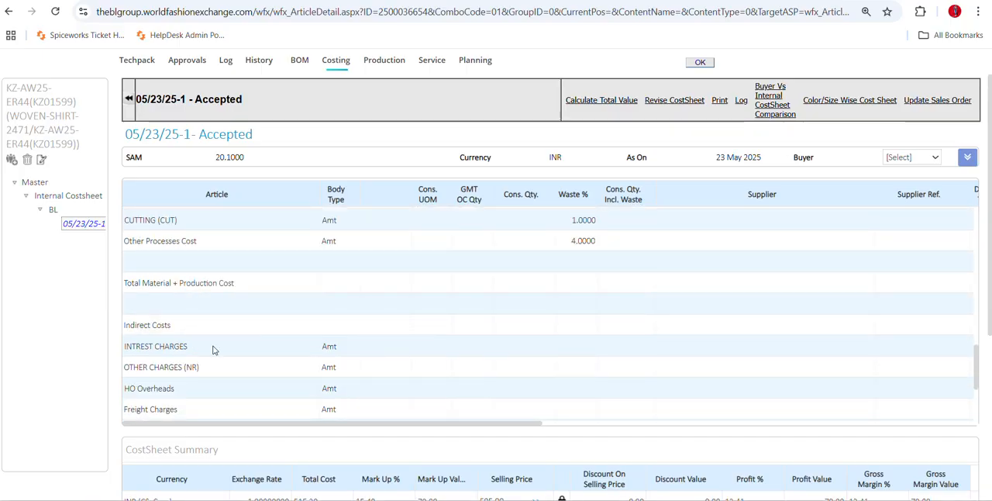
scroll(405, 333, "up", 5)
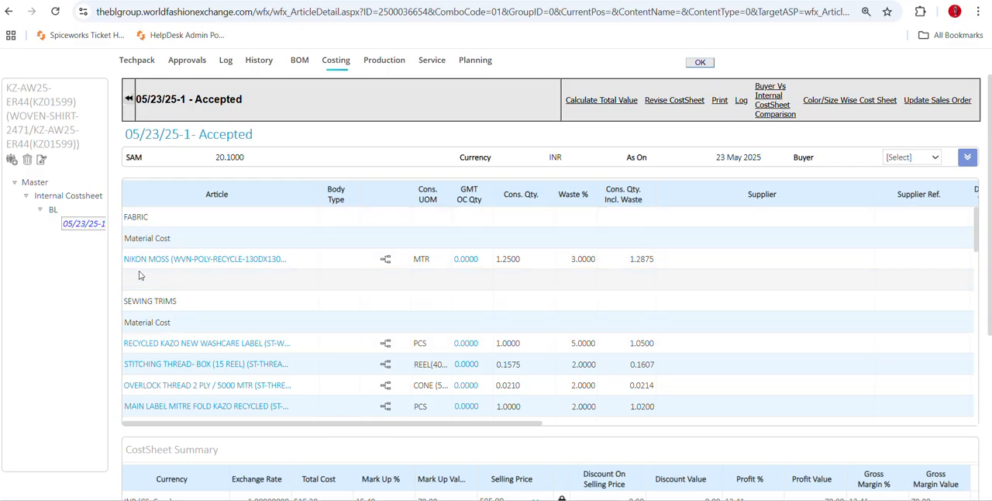
left_click_drag(331, 425, 243, 265)
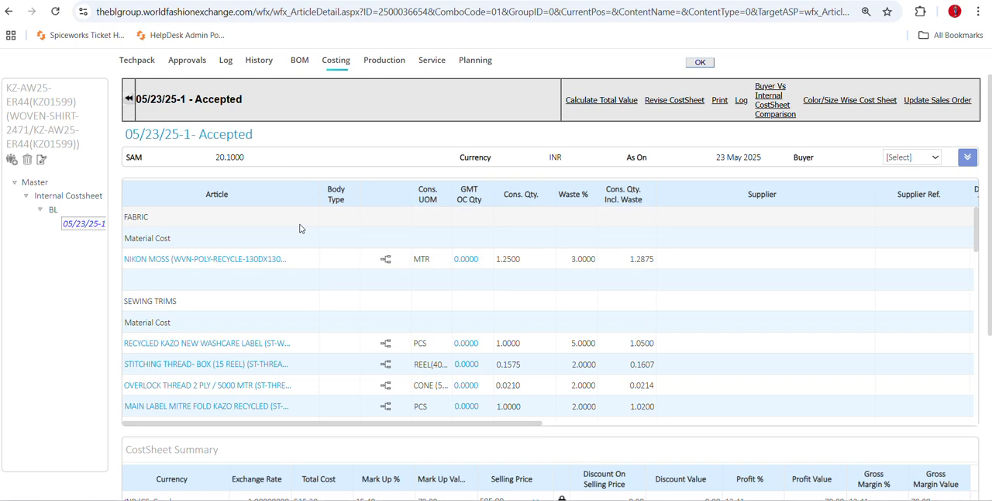
Revise the accepted cost sheet, creating a new version with the title suffix TRAINING.
left_click(664, 101)
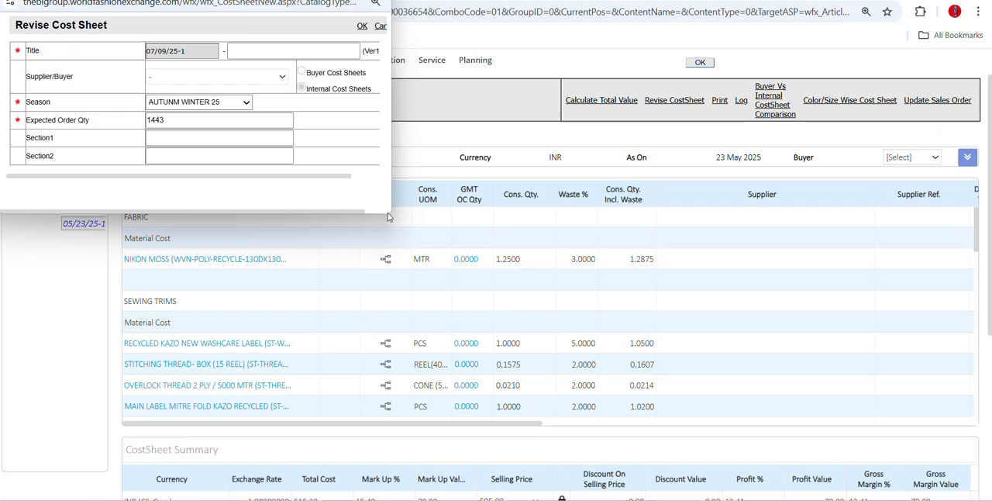
left_click_drag(387, 217, 507, 353)
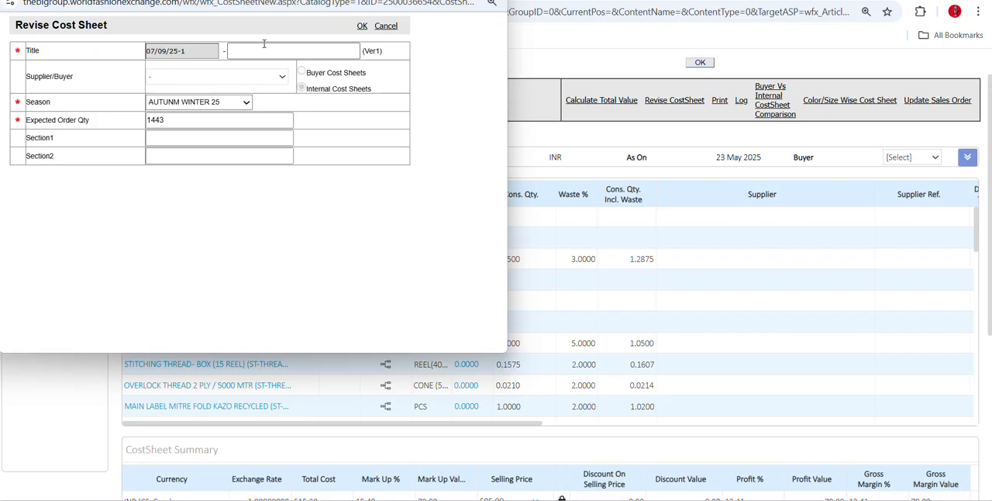
type("TESTUNG")
double_click(261, 50)
type("TRAINING")
left_click(363, 30)
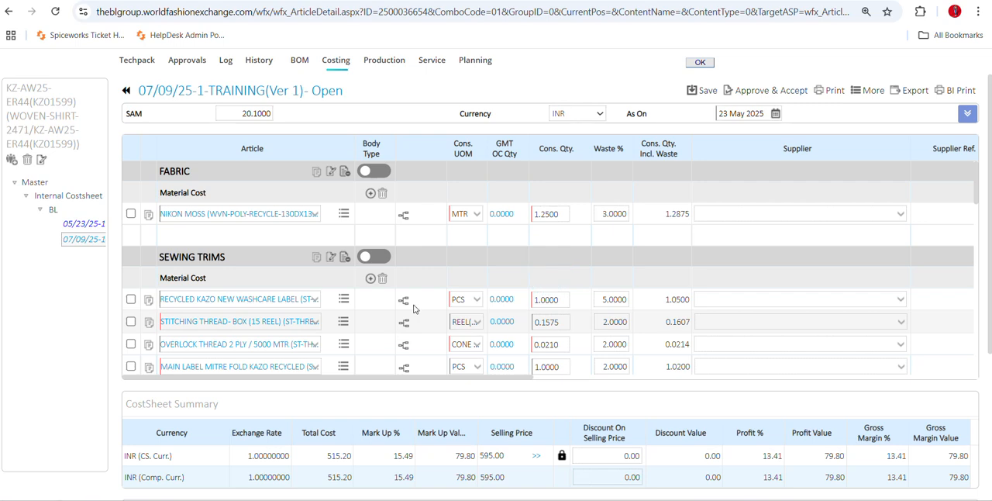
Search the fabric materials for COTTON and add 100% BCI COTTON / Double Cloth to the FABRIC section.
left_click(370, 194)
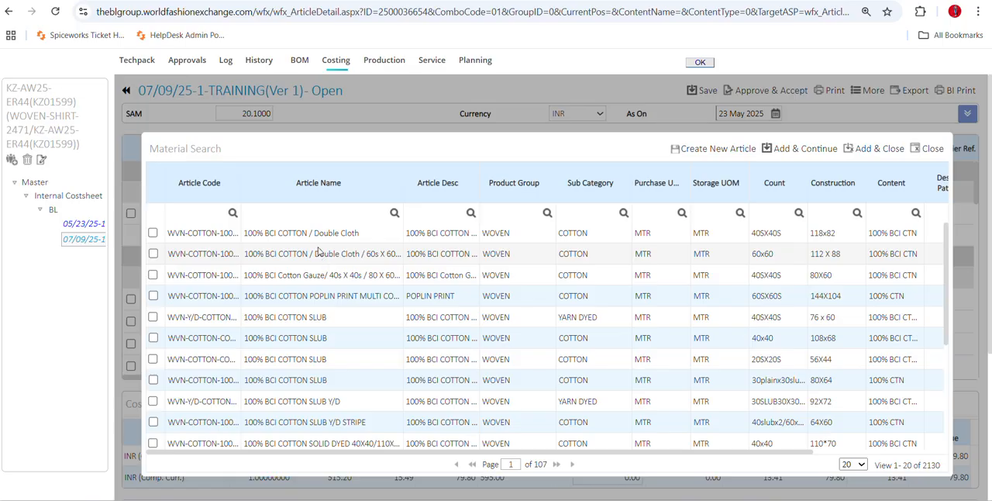
left_click(299, 208)
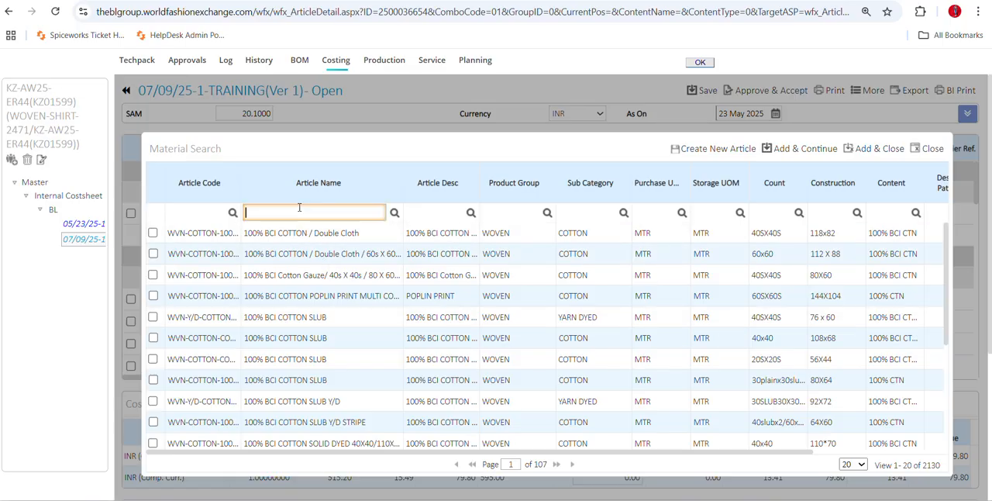
type("COTTON")
key("Return")
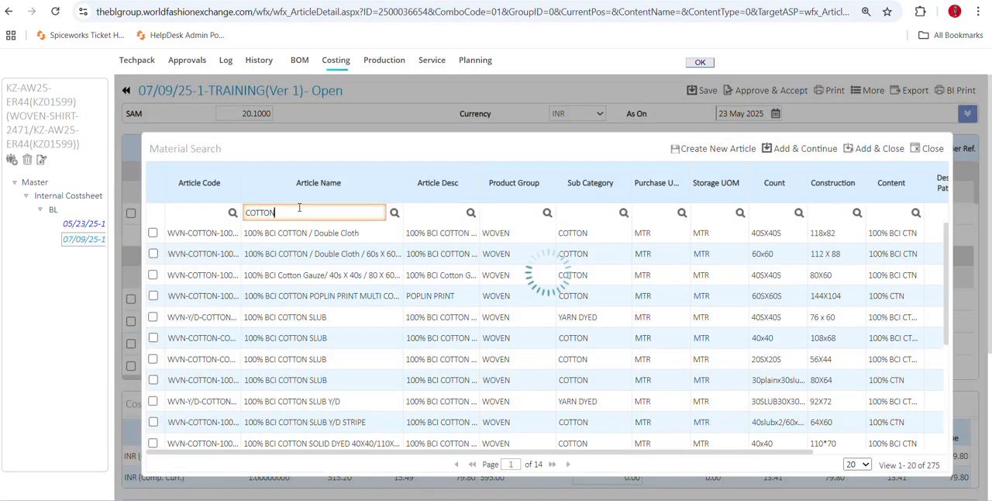
left_click_drag(276, 212, 239, 208)
left_click(153, 232)
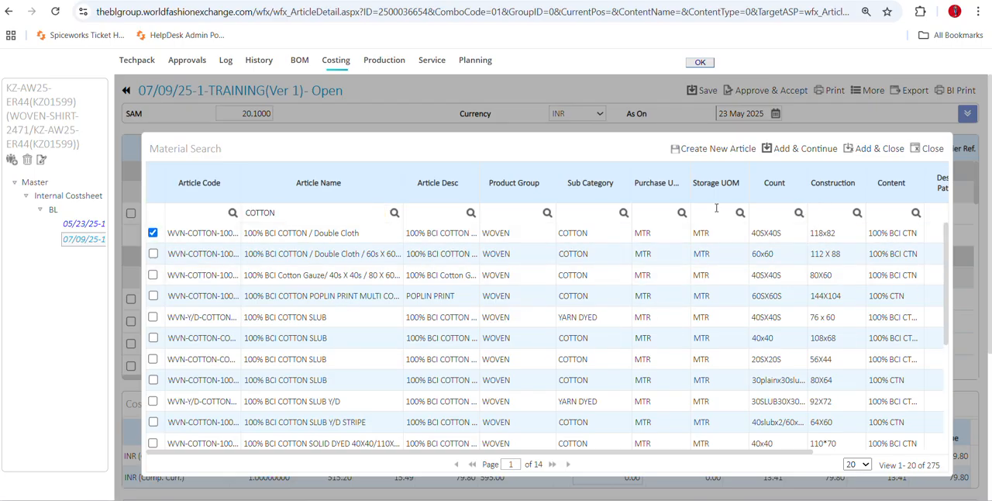
left_click(869, 151)
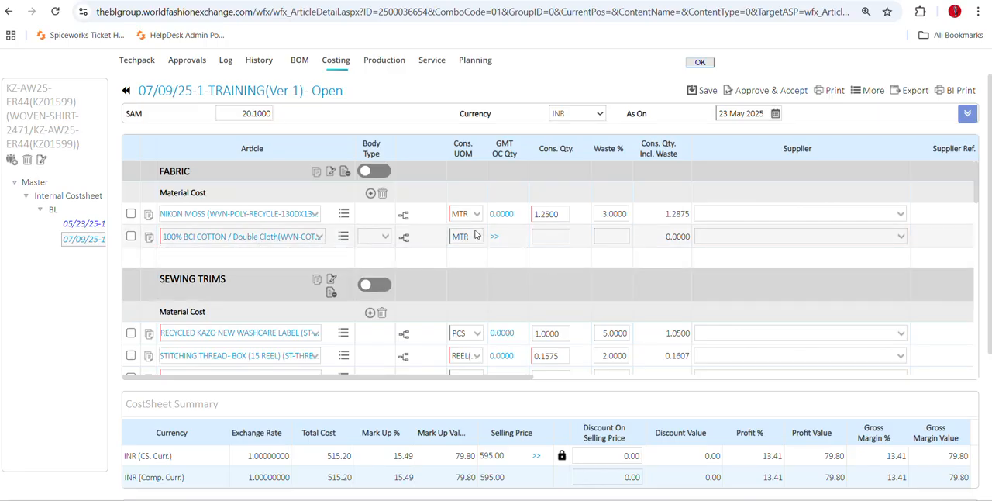
Examine the unit and Body Type options of the added cotton fabric row, declining the incoming voice call.
left_click_drag(496, 380, 564, 380)
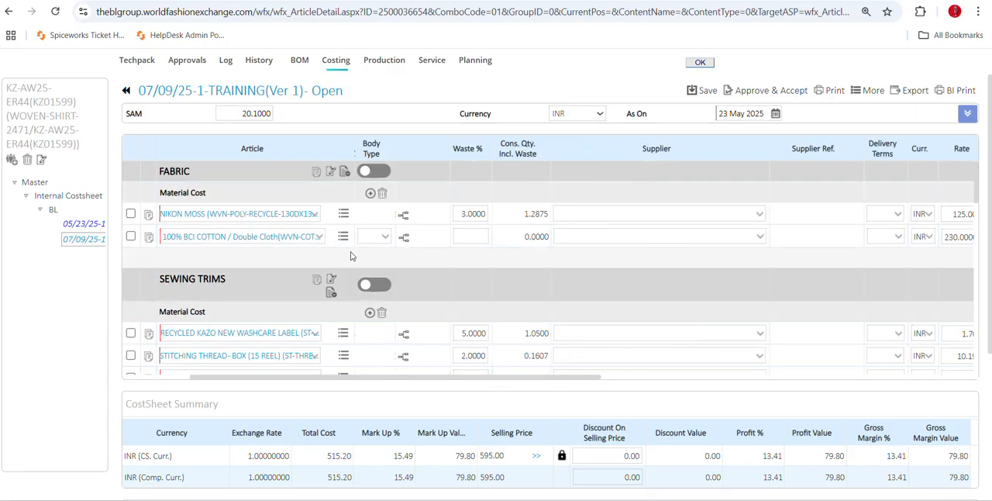
left_click_drag(458, 379, 383, 380)
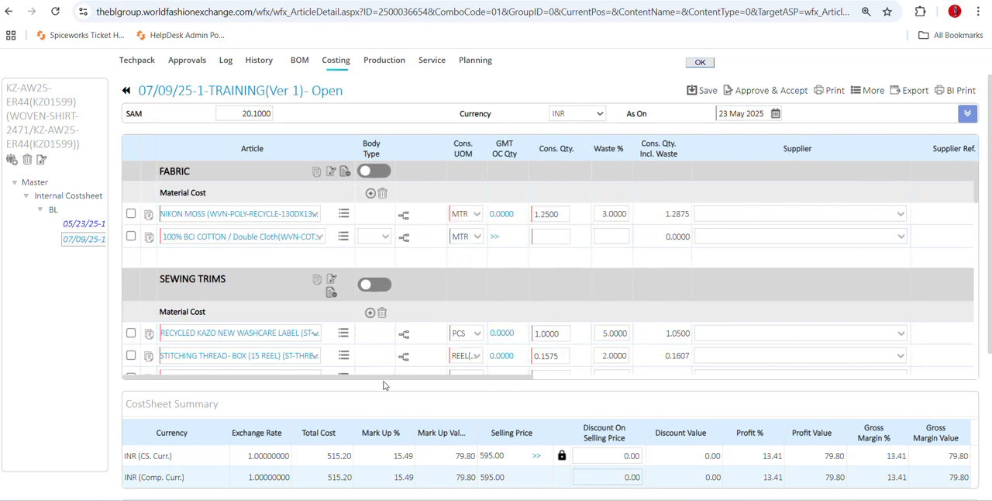
left_click(477, 241)
left_click(477, 241)
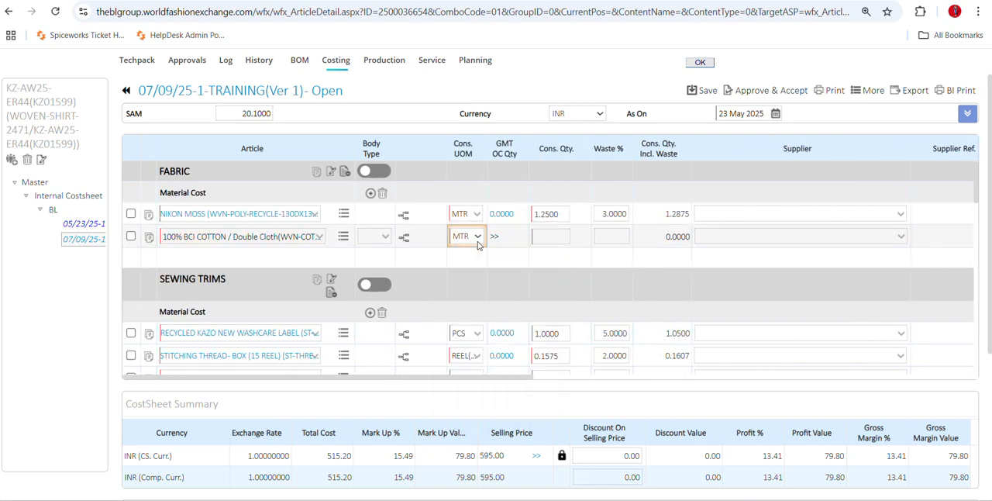
left_click(385, 240)
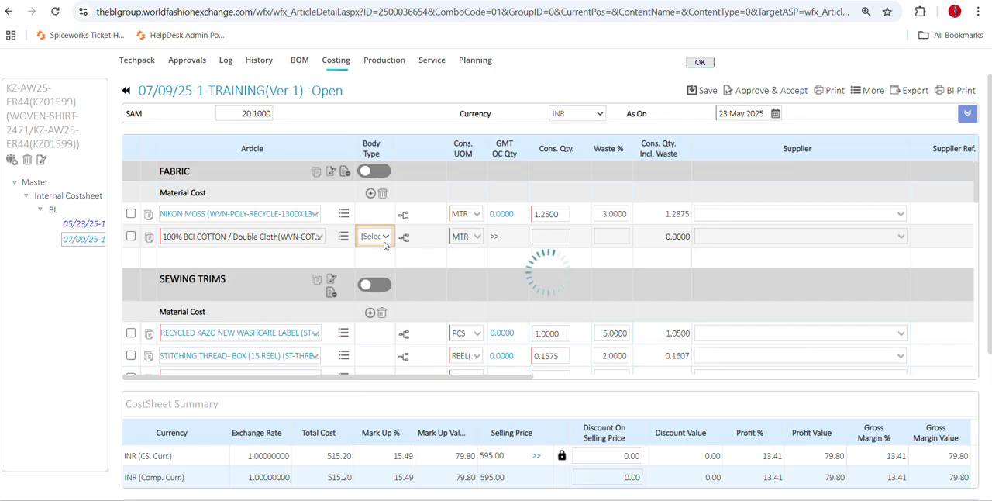
left_click(381, 244)
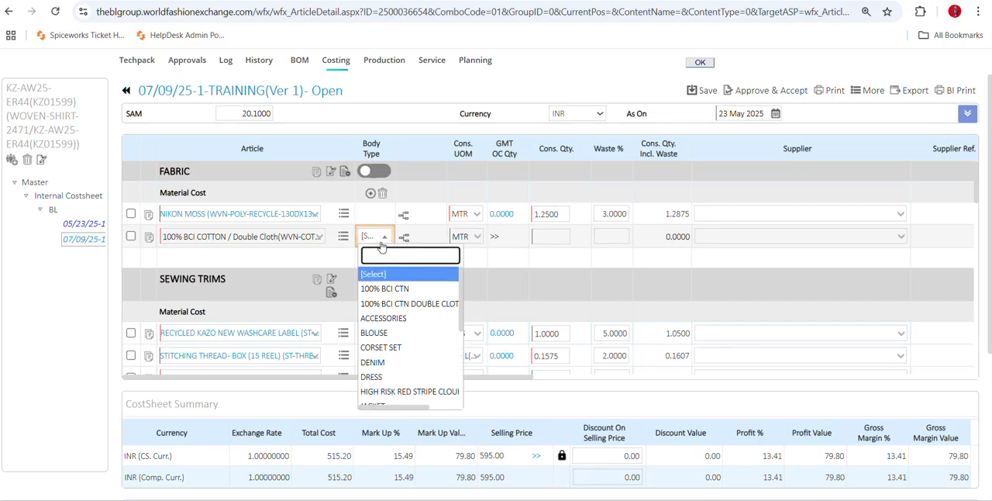
scroll(411, 380, "down", 8)
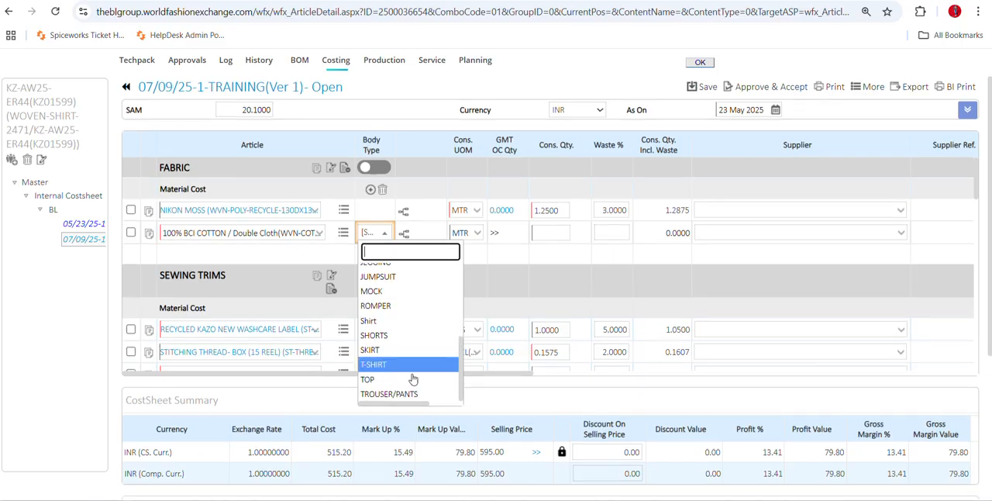
scroll(397, 341, "up", 1)
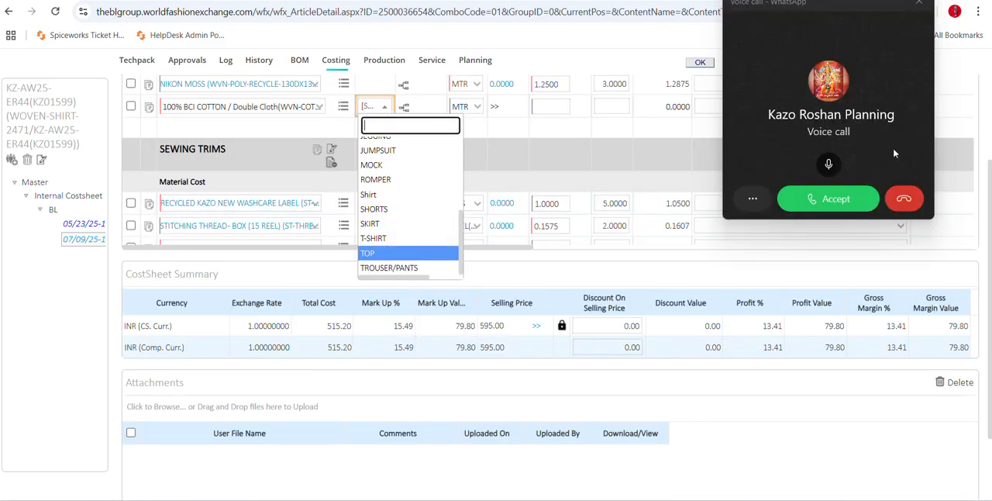
left_click(904, 201)
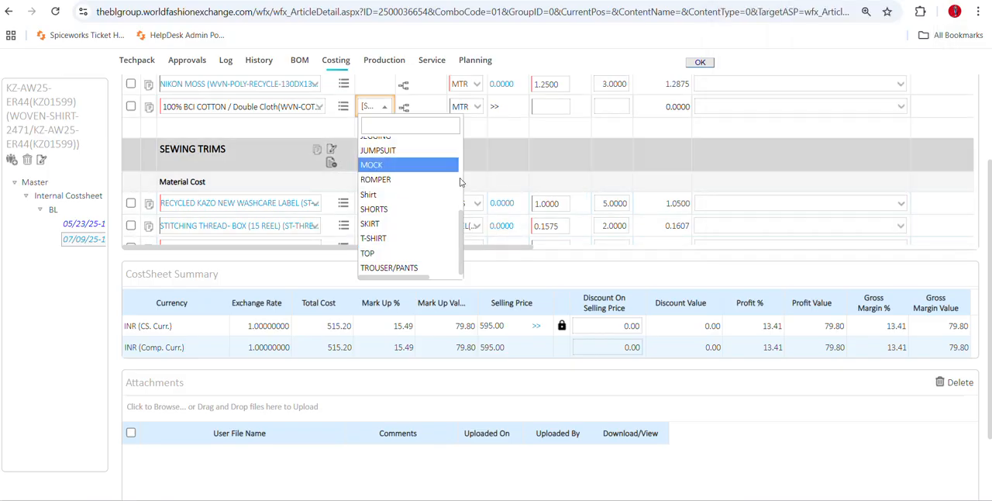
left_click(391, 227)
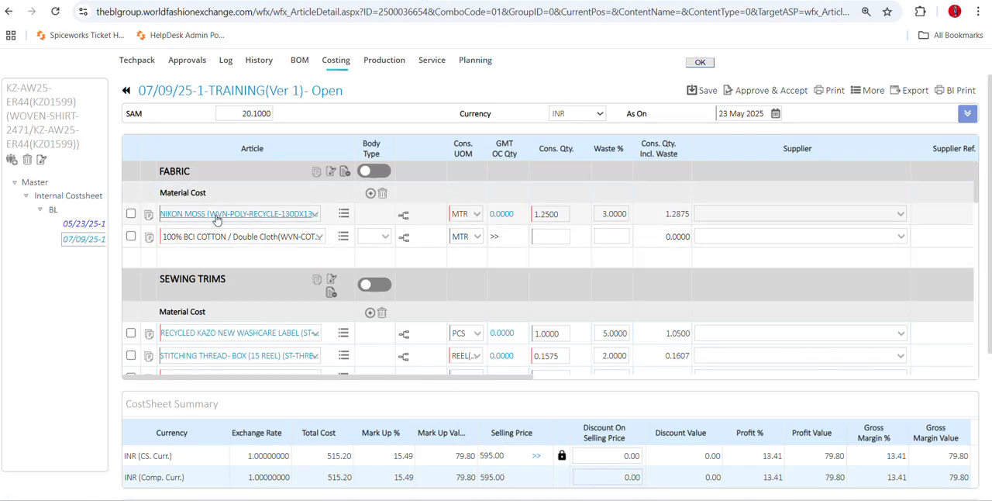
Examine the Body Type options of the NIKON MOSS fabric row without choosing one.
left_click(382, 217)
scroll(387, 334, "down", 5)
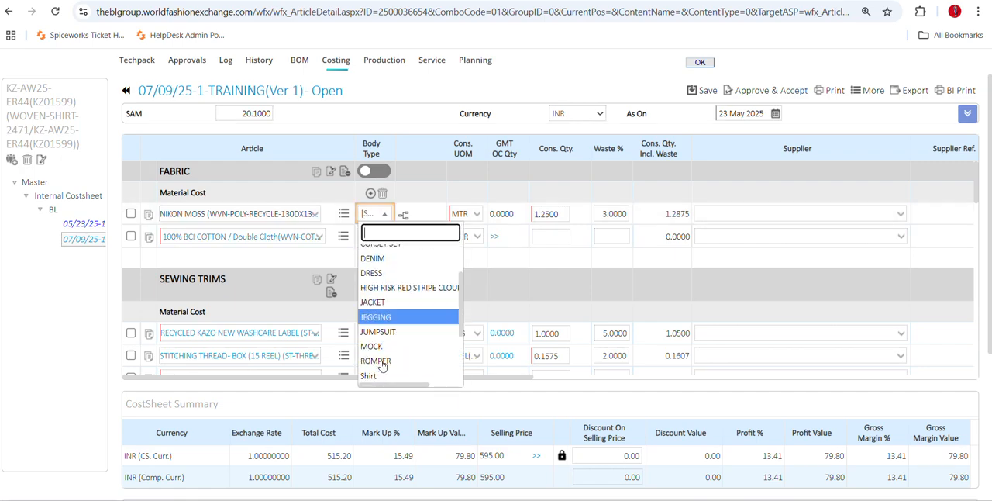
scroll(387, 333, "down", 3)
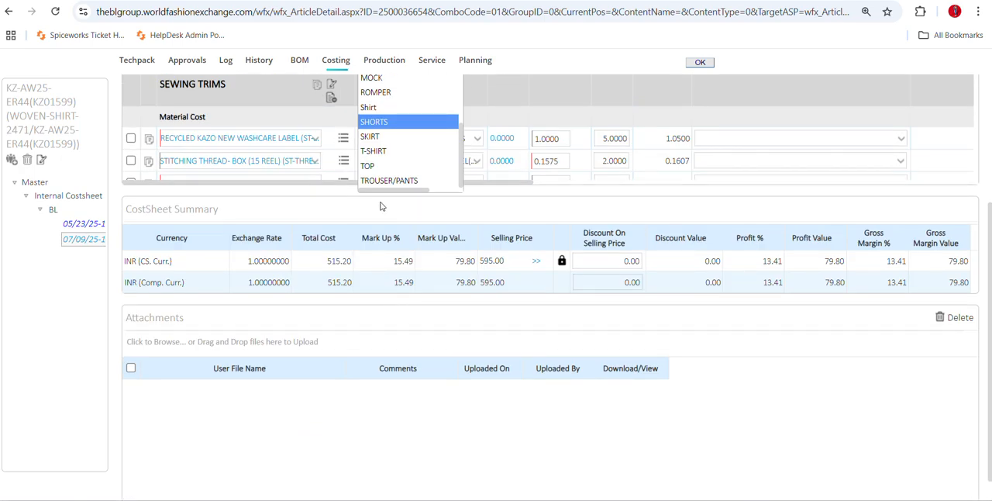
scroll(421, 178, "up", 5)
scroll(383, 155, "up", 3)
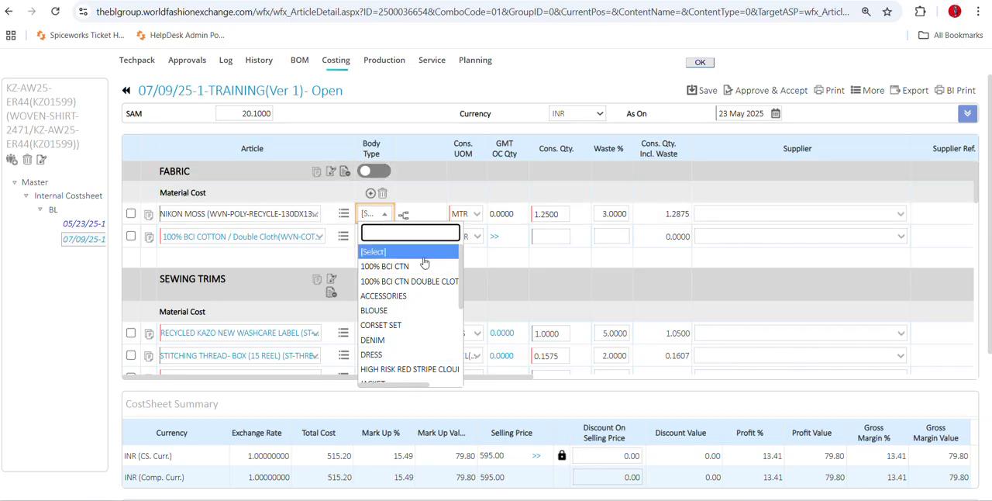
left_click(415, 188)
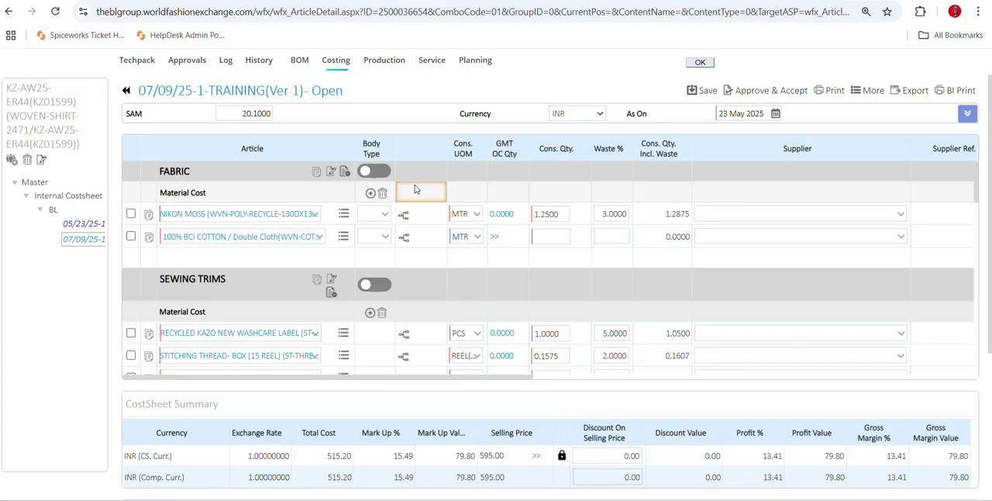
Set the 100% BCI COTTON / Double Cloth row's consumption quantity to 1 and its waste to 3%.
left_click(490, 243)
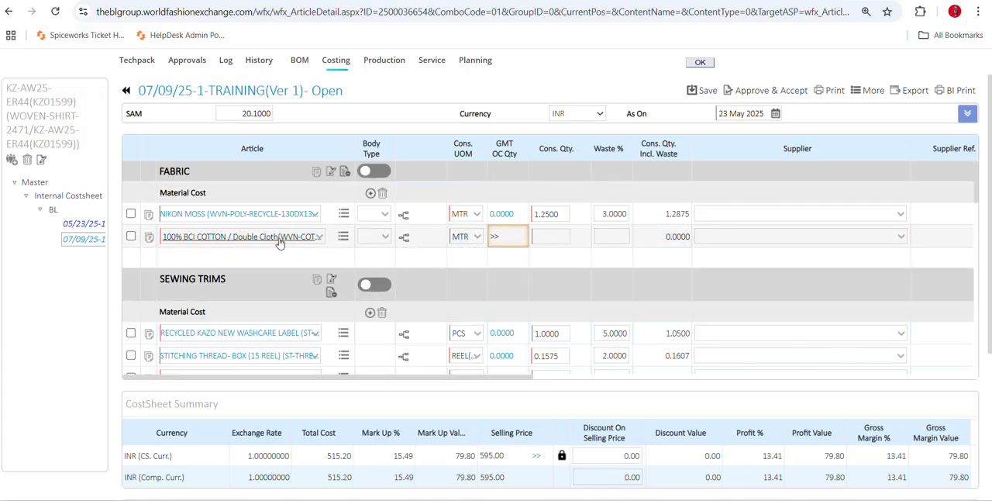
left_click(499, 261)
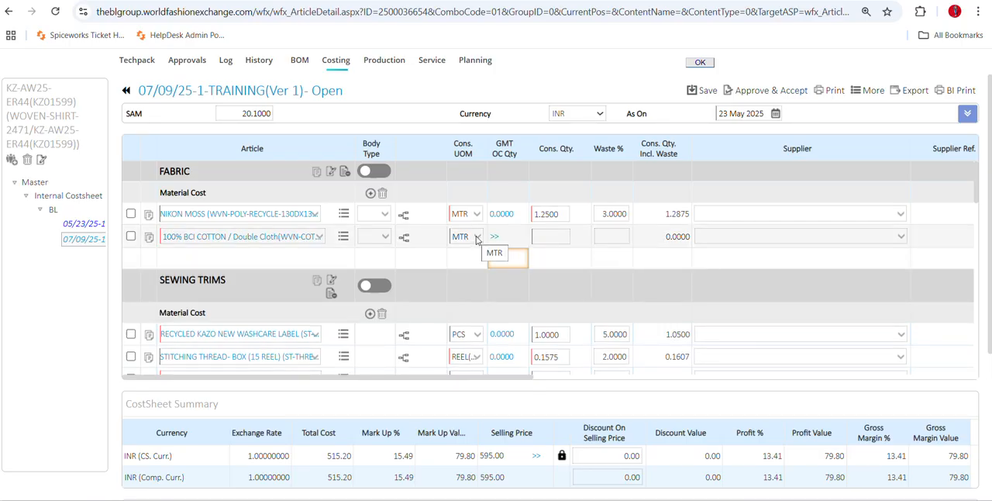
left_click(543, 236)
type("1")
left_click(574, 261)
left_click(613, 234)
type("3")
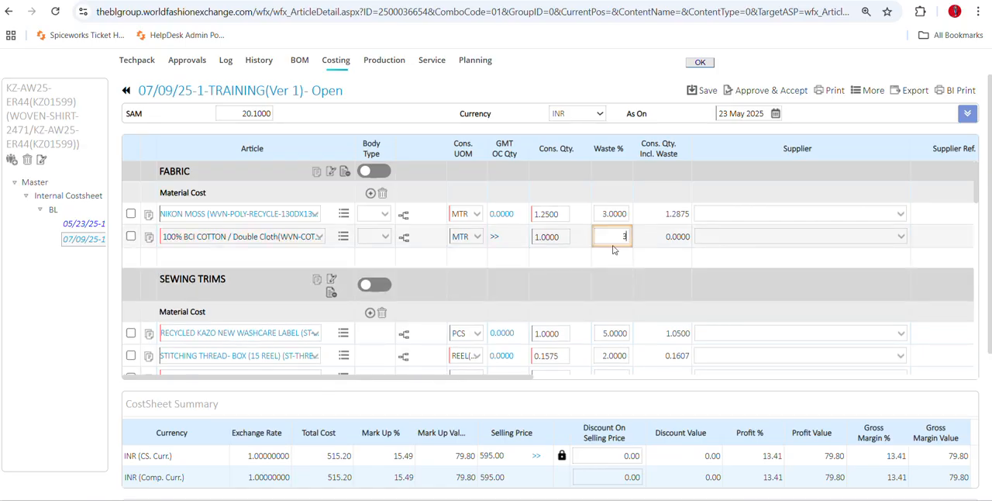
left_click(613, 258)
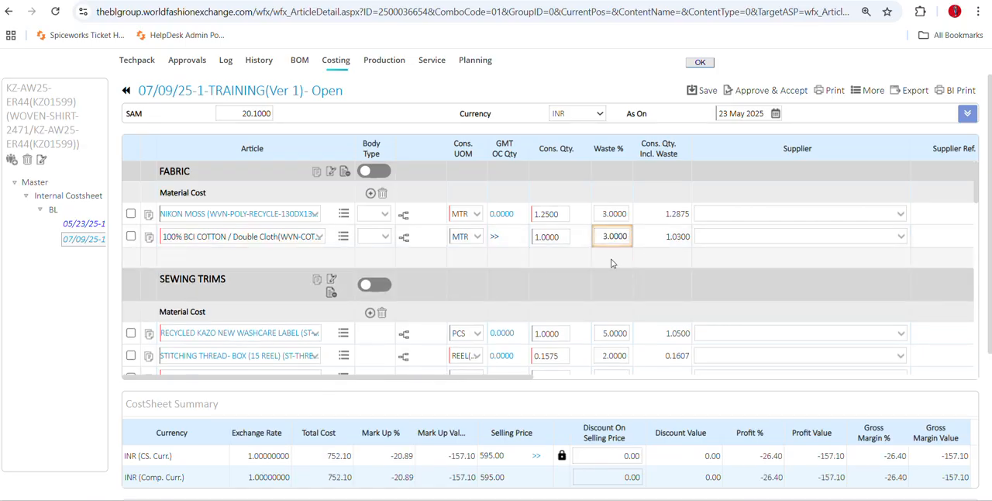
Examine the fabric rows' supplier, rate, value, Add To Cost and shipment columns, dismissing the e-mail notification.
mouse_move(523, 378)
left_mouse_down()
mouse_move(538, 389)
mouse_move(524, 380)
left_mouse_up()
left_click(538, 389)
scroll(587, 340, "up", 3)
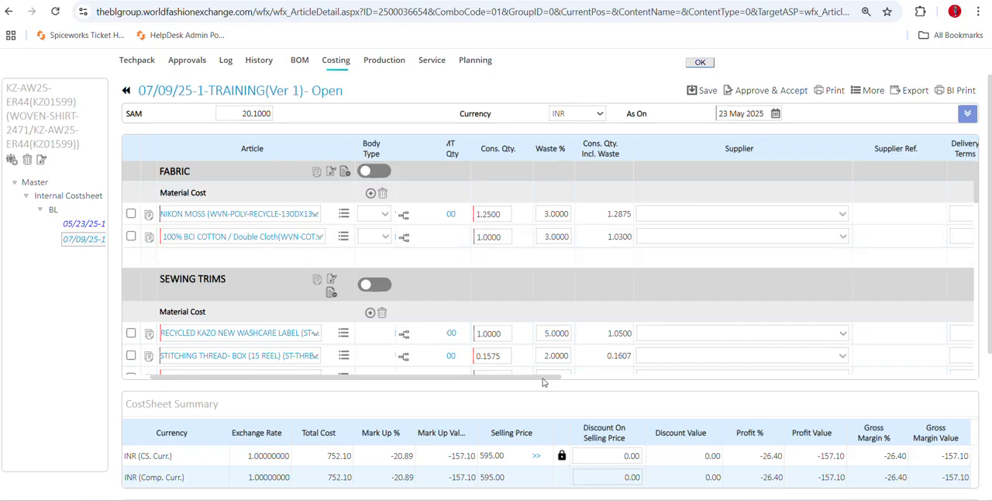
left_click_drag(542, 381, 645, 391)
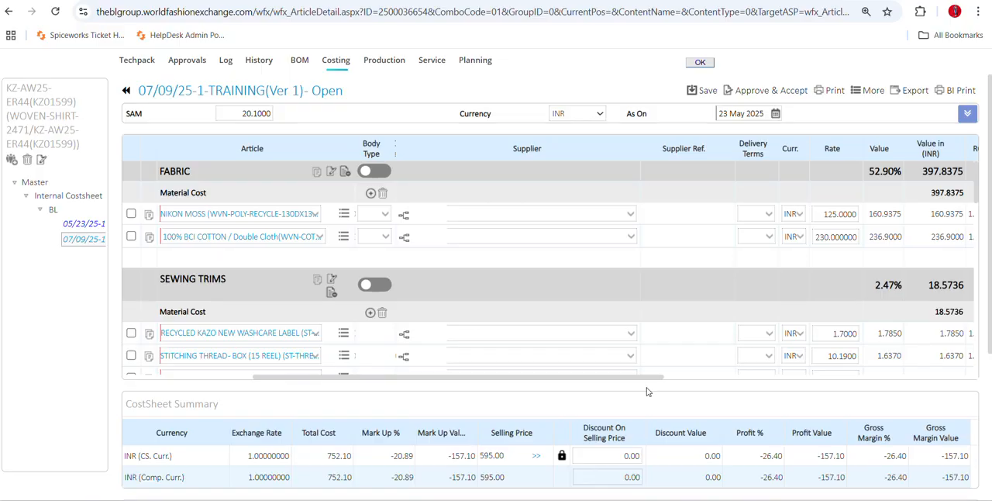
left_click_drag(647, 392, 610, 393)
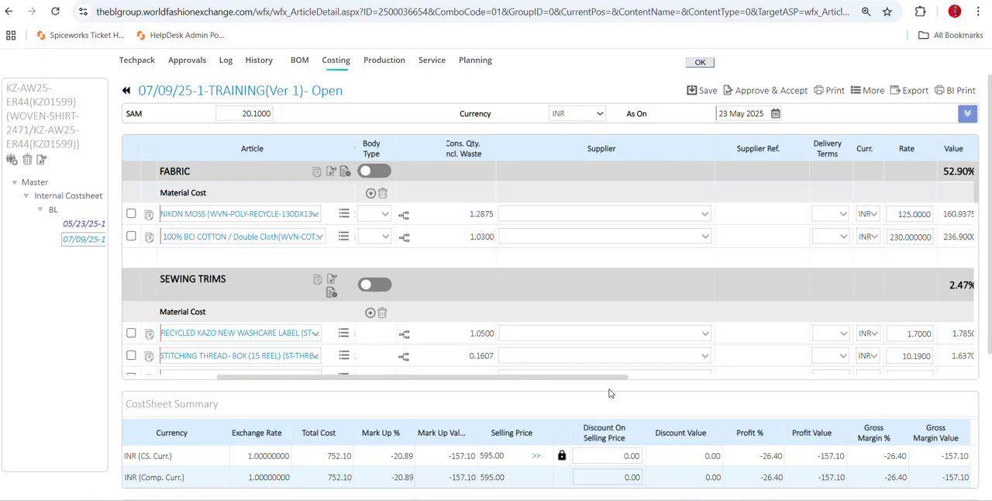
left_click_drag(609, 389, 772, 420)
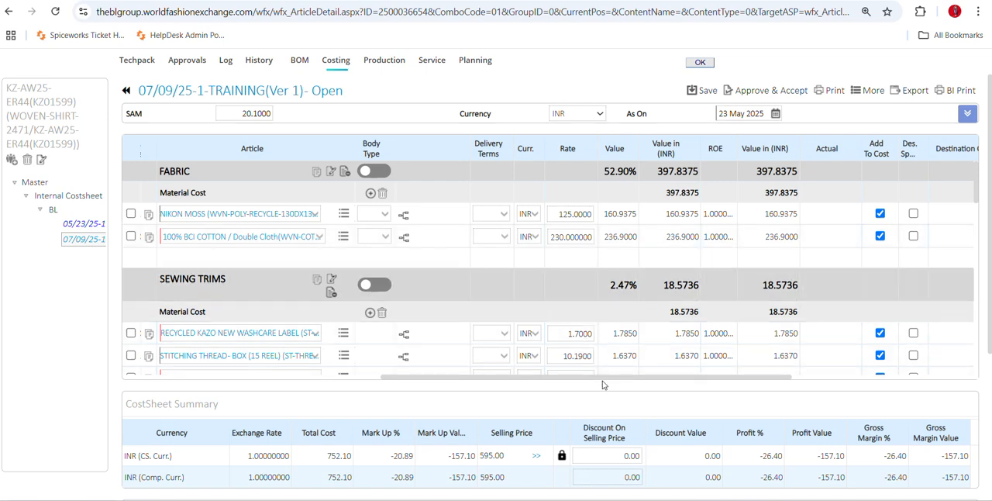
left_click_drag(602, 378, 618, 378)
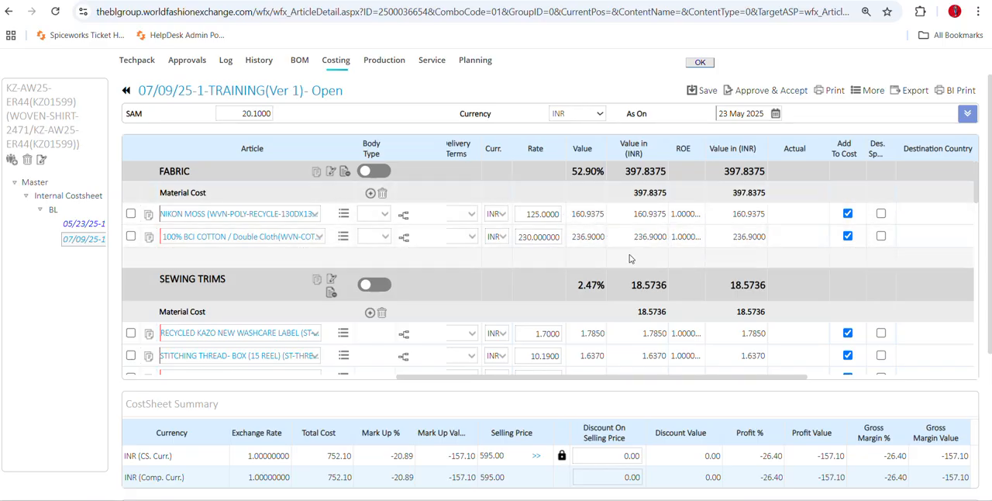
left_click_drag(679, 381, 859, 407)
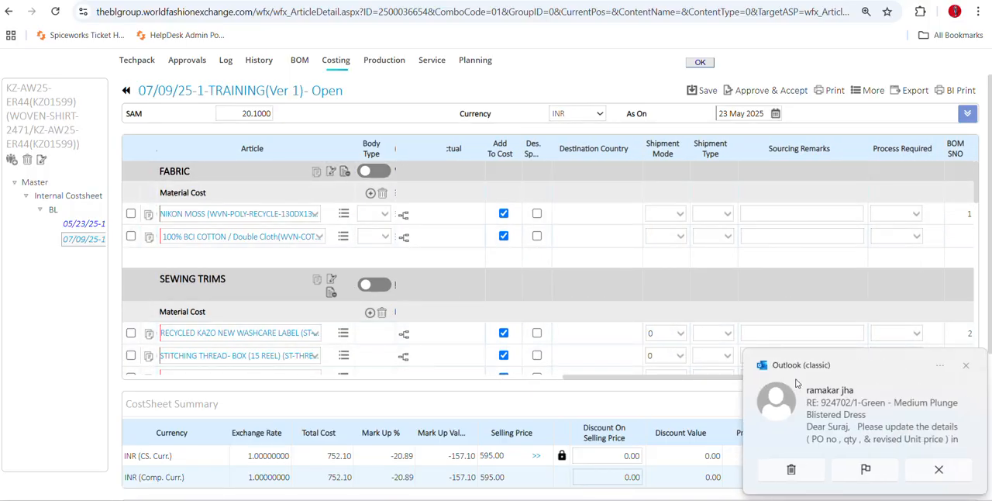
left_click(966, 365)
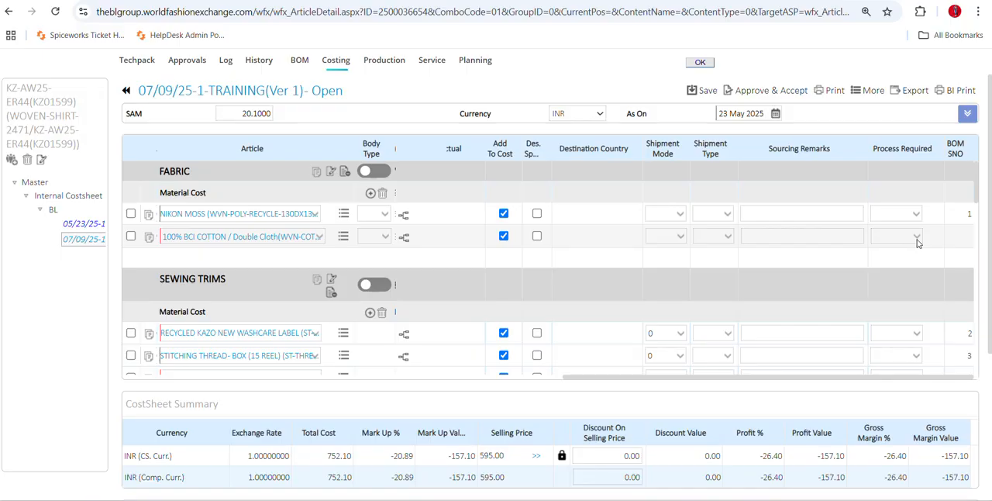
Set the required process of the 100% BCI COTTON / Double Cloth row to DYEING.
left_click(917, 241)
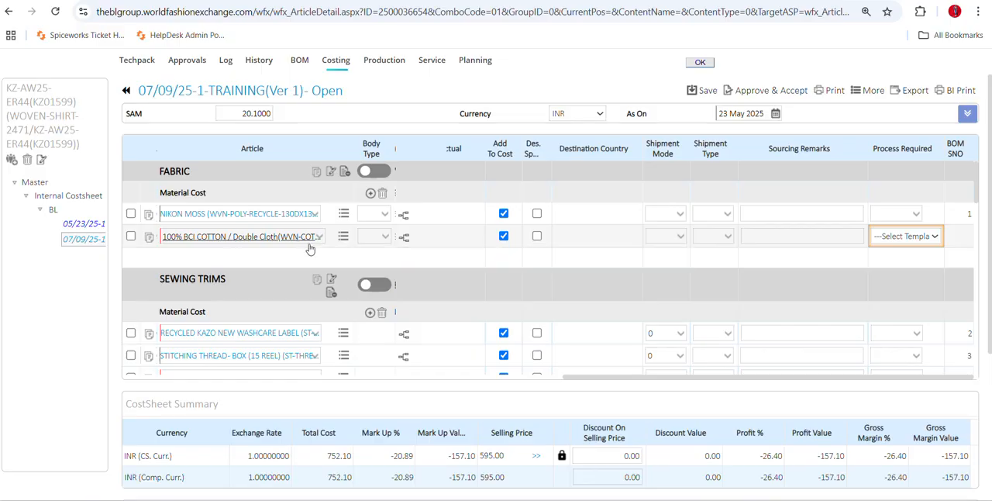
left_click(874, 237)
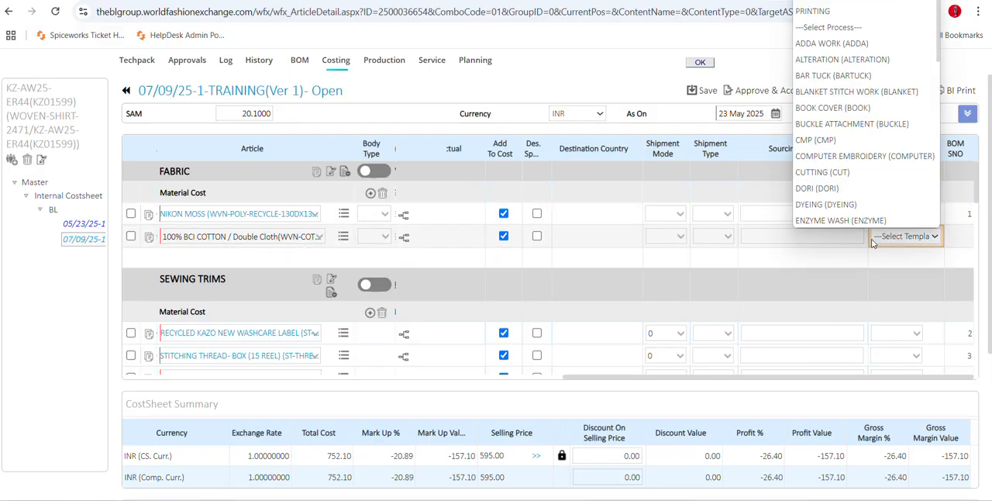
left_click(841, 256)
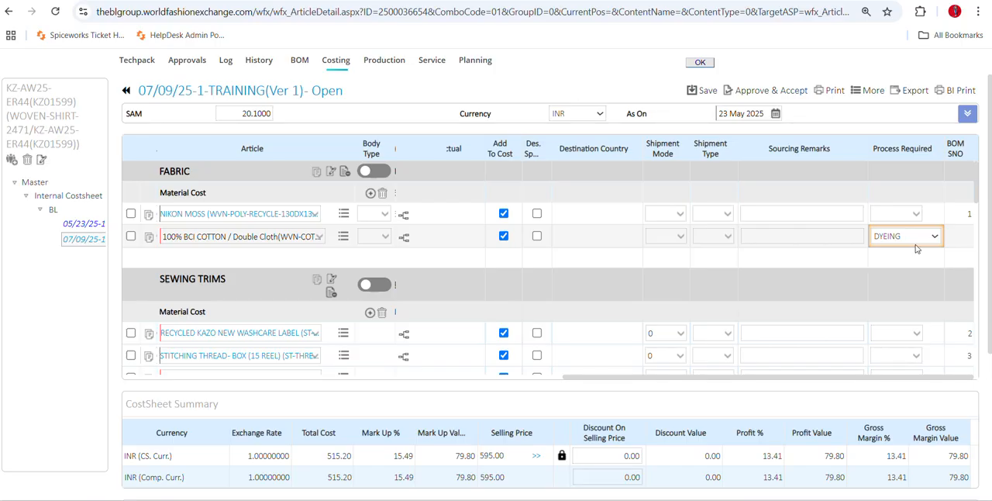
left_click(883, 261)
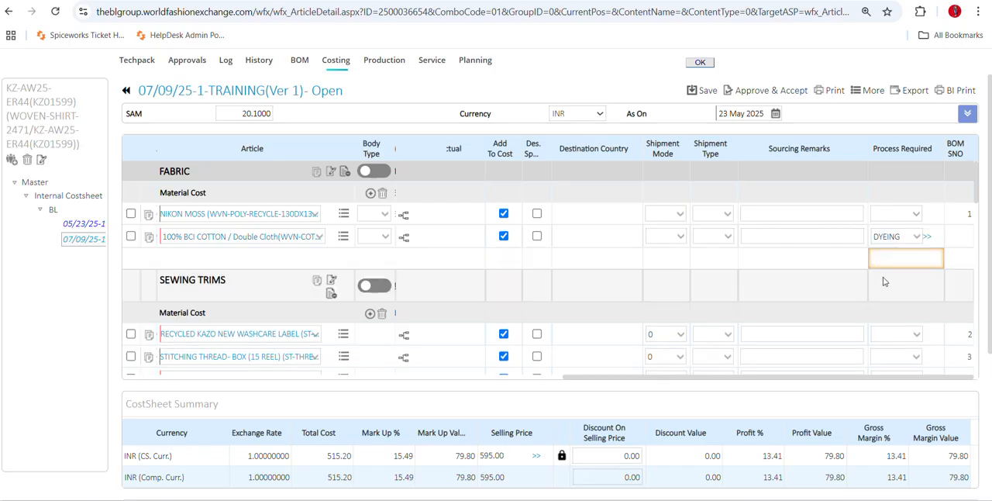
Open the cotton fabric's DYEING process BOM and display it using STD BOM LAYOUT.
left_click(926, 236)
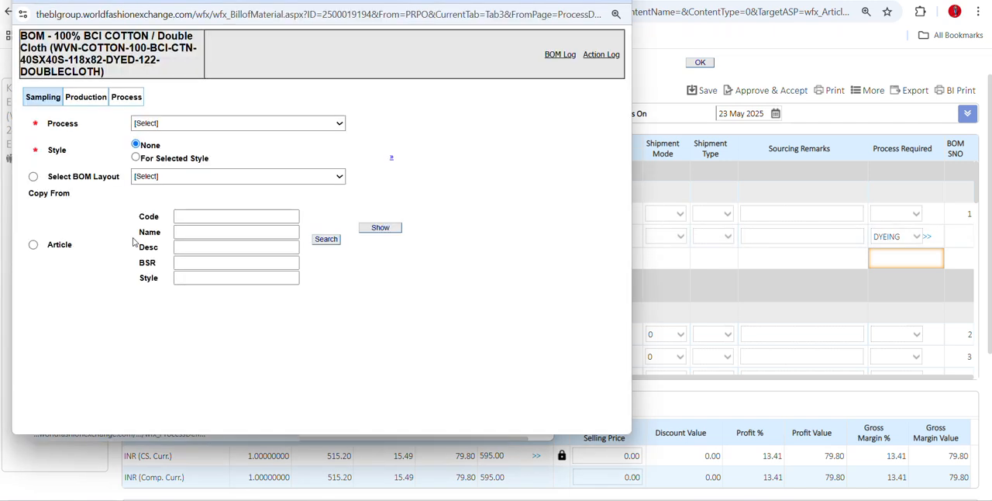
left_click(153, 180)
left_click(160, 208)
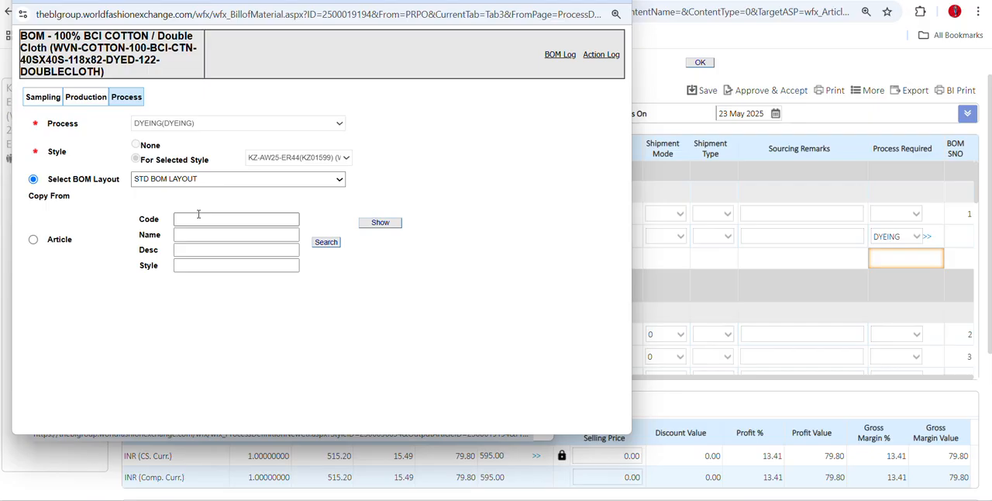
left_click(378, 222)
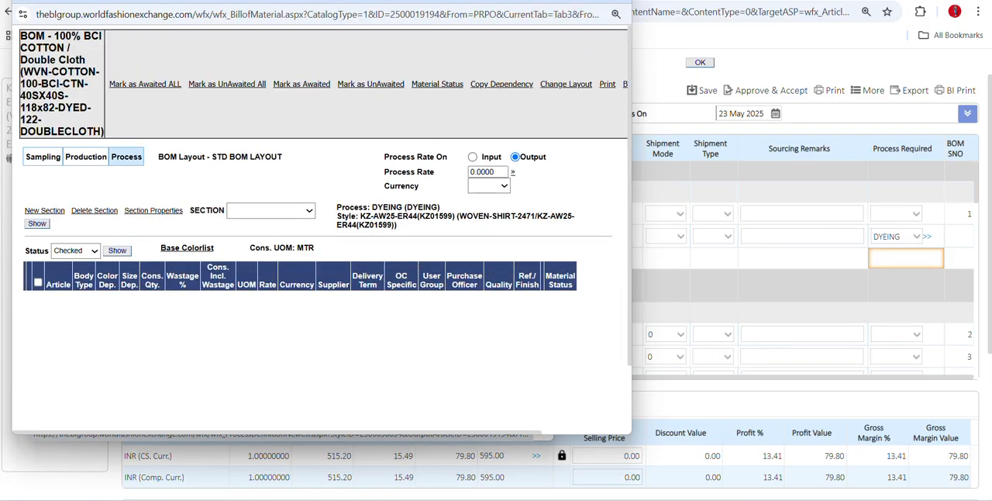
Enlarge the BOM window and set the dyeing process rate to 30.
double_click(291, 3)
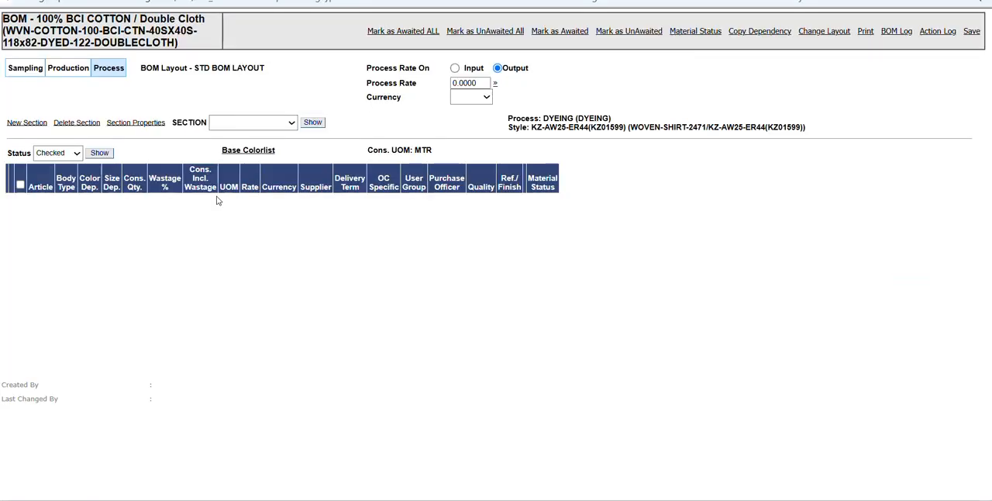
left_click(480, 83)
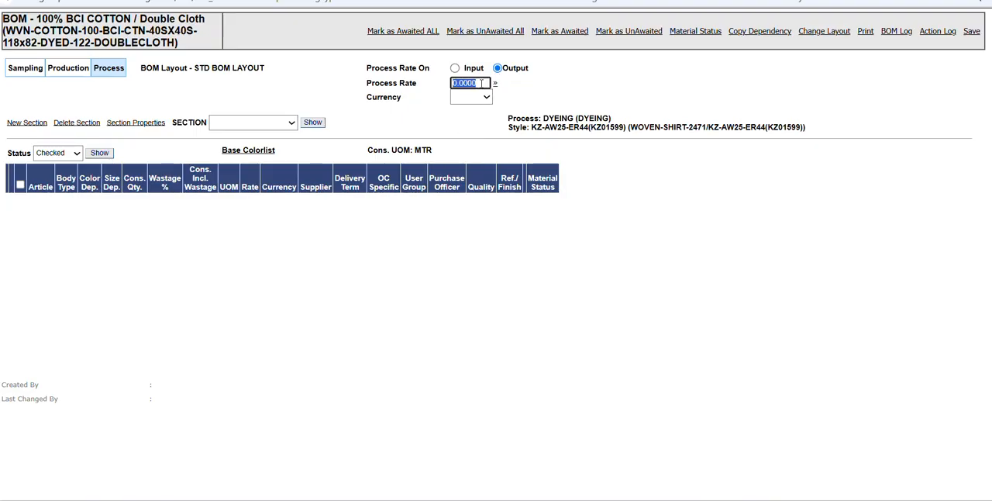
type("100")
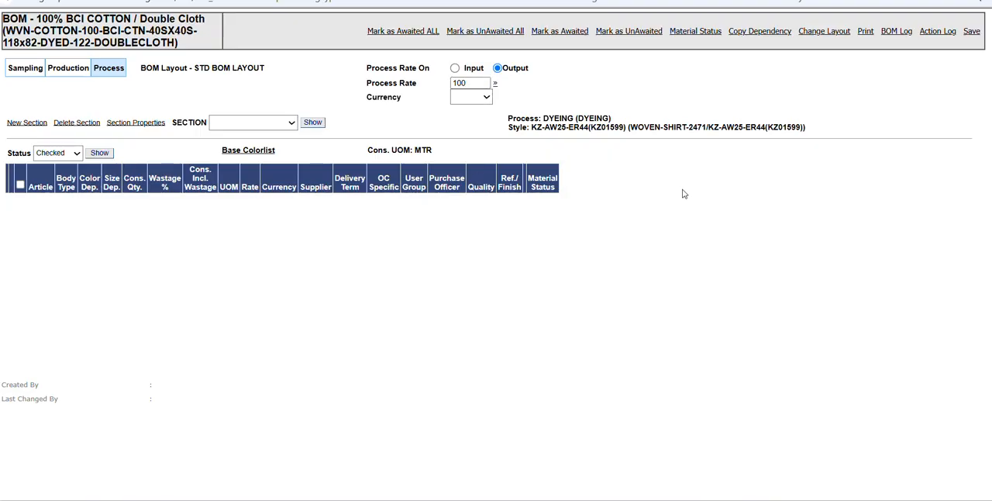
left_click(470, 83)
type("30")
left_click_drag(175, 44, 6, 31)
right_click(6, 31)
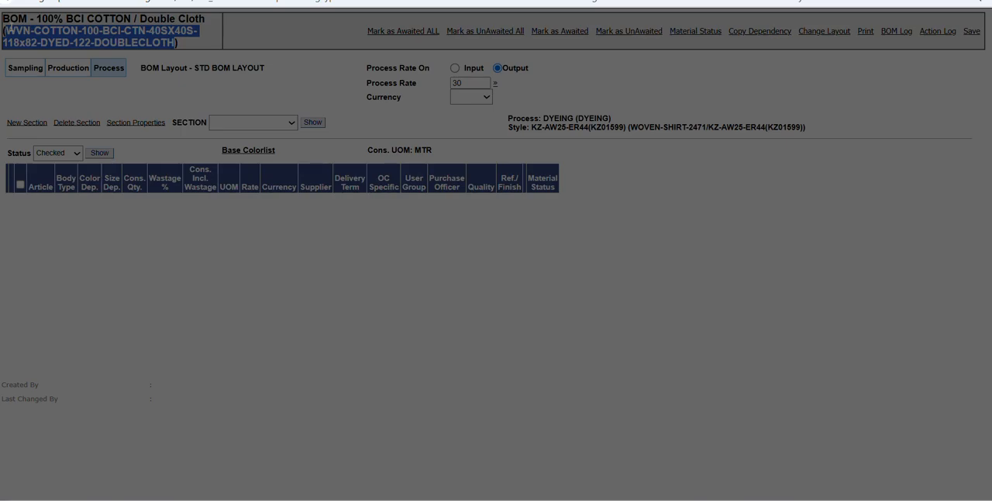
left_click(604, 74)
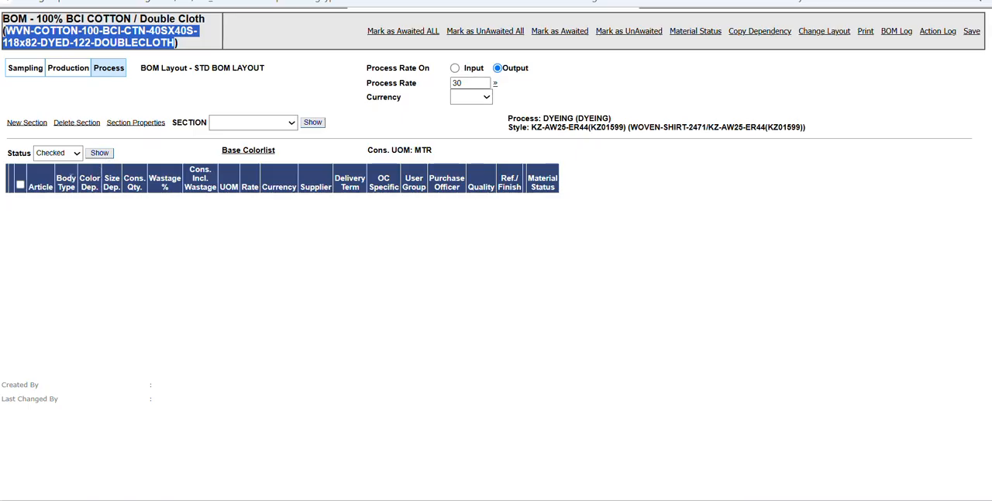
Examine the dyeing BOM's SECTION and Status choices and the new section's detail fields, cancelling without adding a section.
left_click(290, 123)
left_click(152, 150)
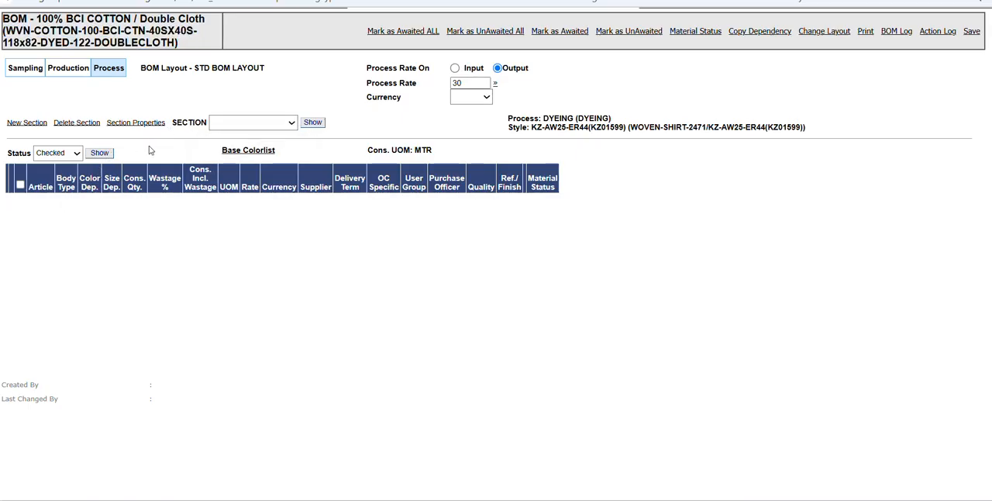
left_click(73, 156)
left_click(33, 122)
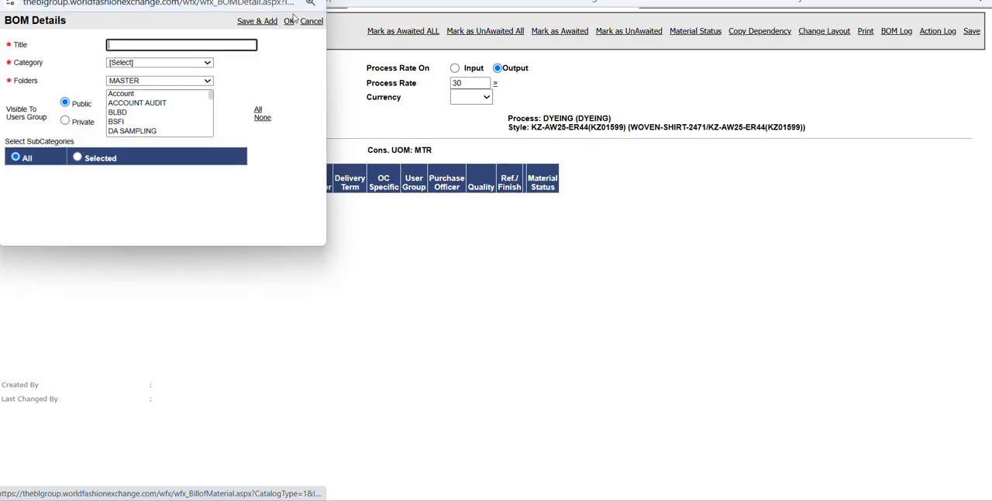
left_click(313, 2)
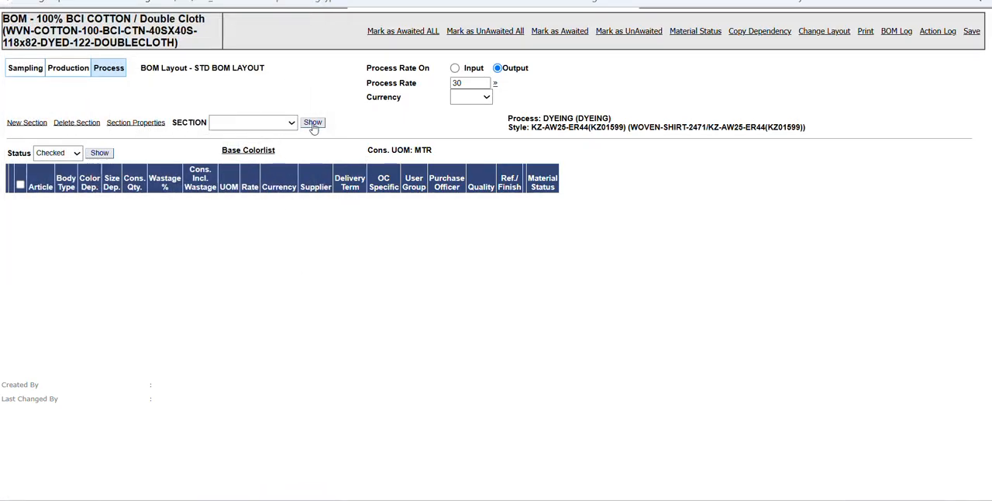
left_click(288, 130)
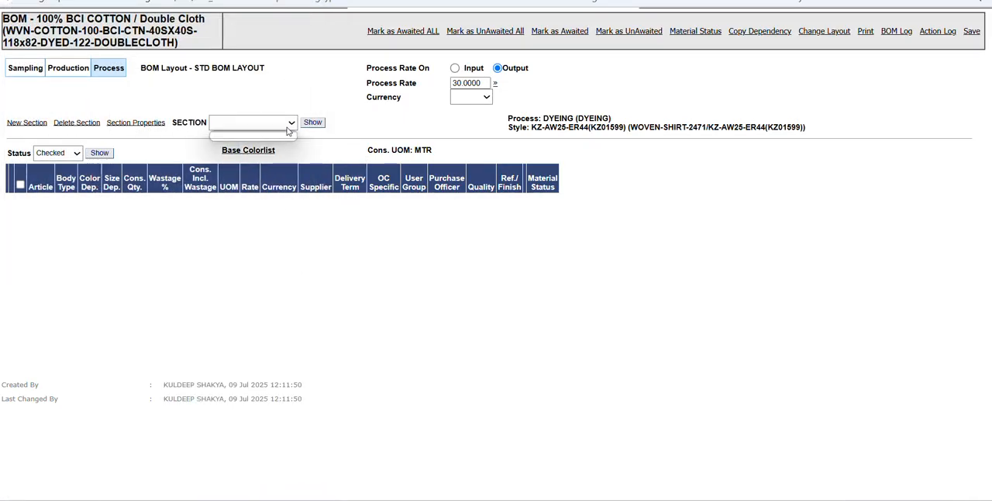
left_click(289, 130)
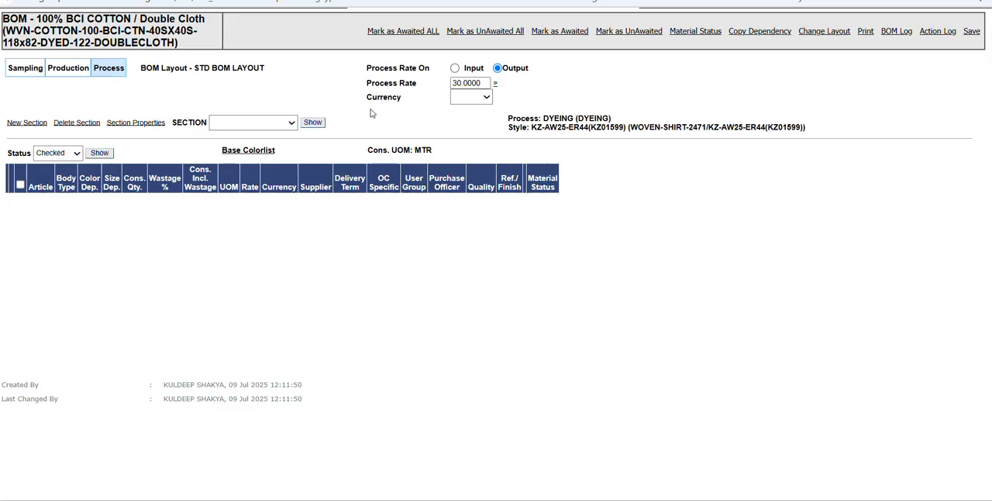
left_click(292, 126)
left_click(138, 244)
left_click(78, 158)
left_click(79, 157)
left_click(27, 122)
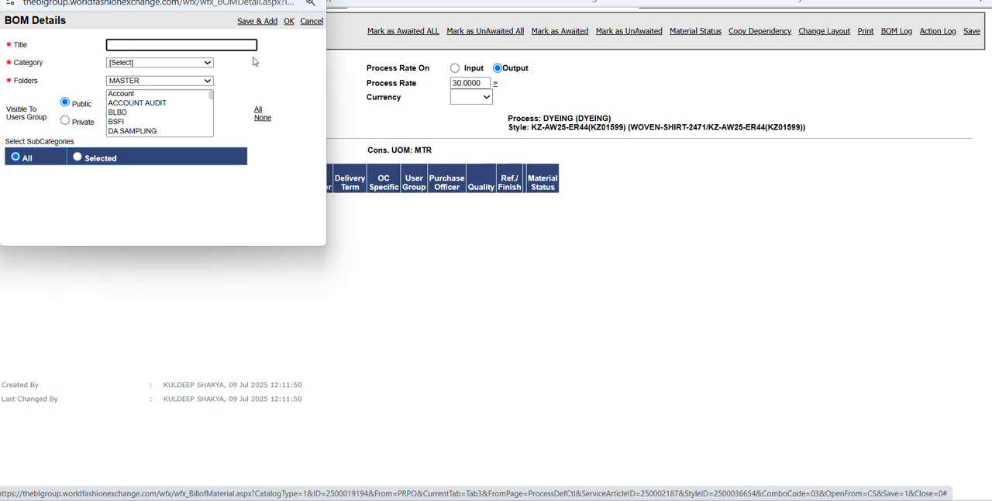
left_click(308, 21)
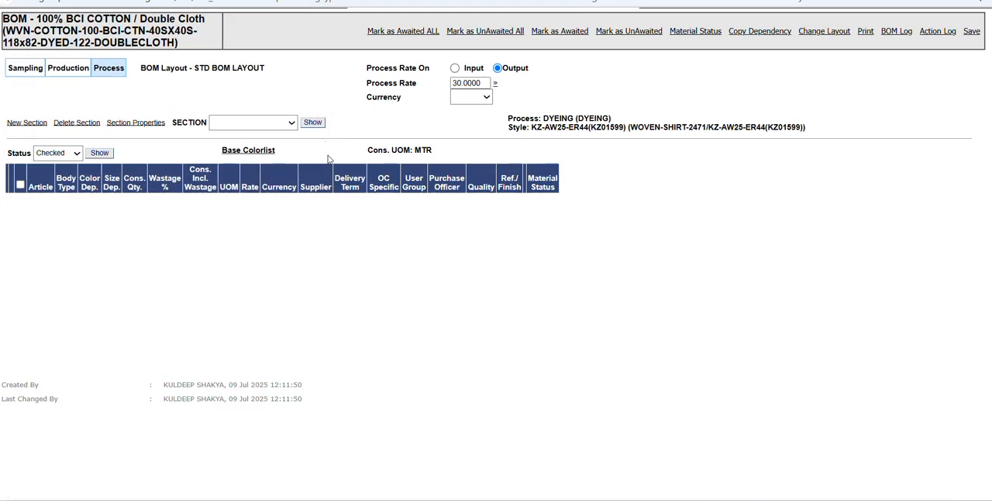
Check the dyeing BOM's SECTION choices and close the BOM window.
left_click(284, 128)
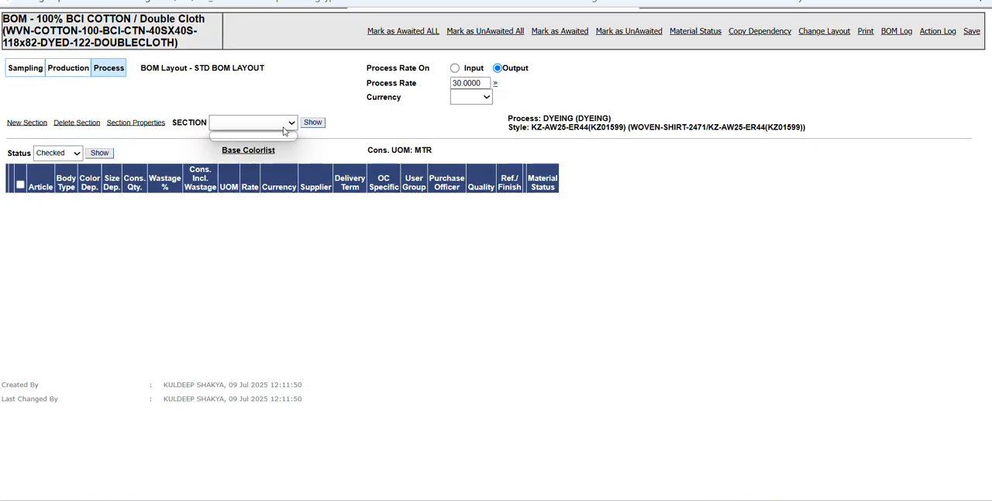
left_click(252, 134)
left_click(278, 126)
left_click(21, 213)
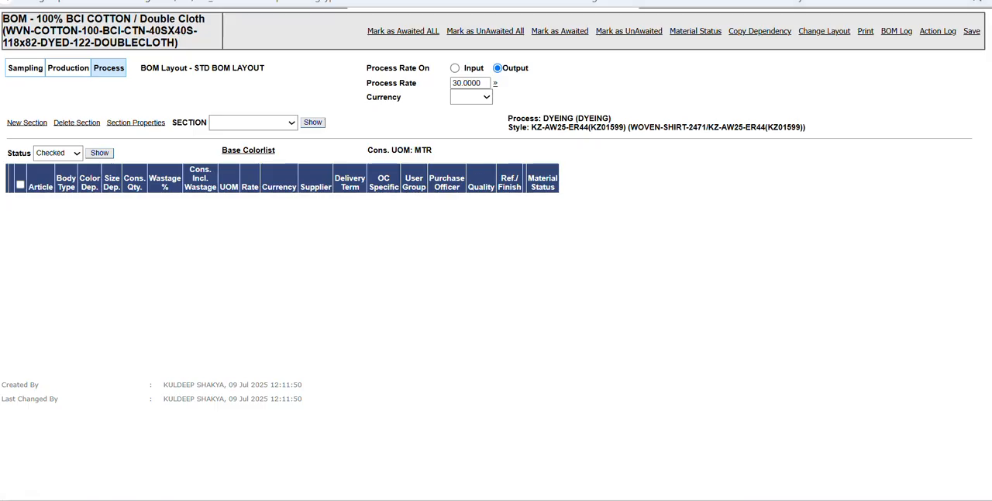
left_click(980, 2)
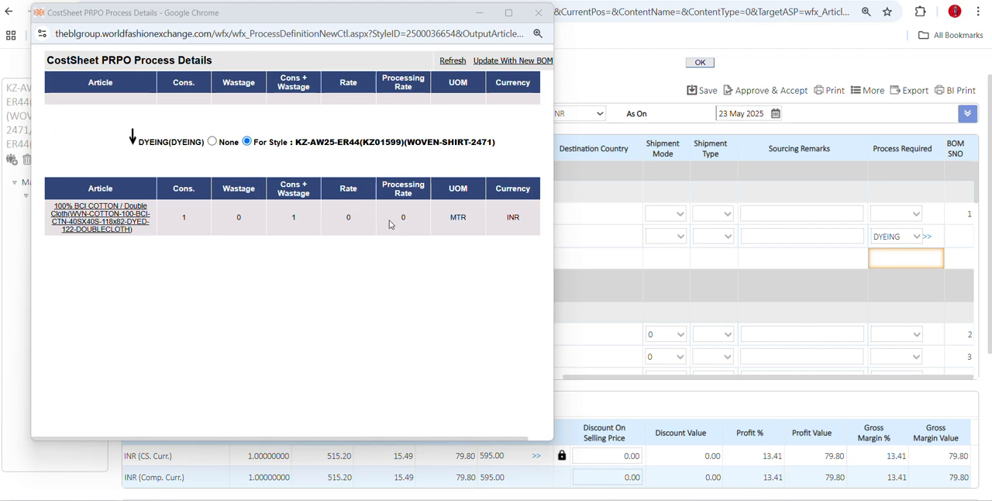
Refresh the CostSheet PRPO process details for the cotton fabric's dyeing and close their window.
left_click(344, 218)
key("Tab")
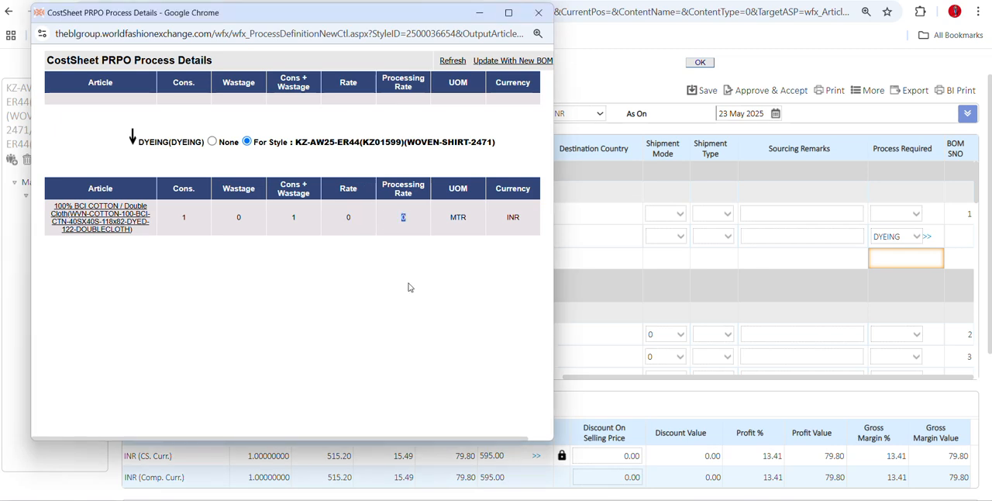
left_click(452, 61)
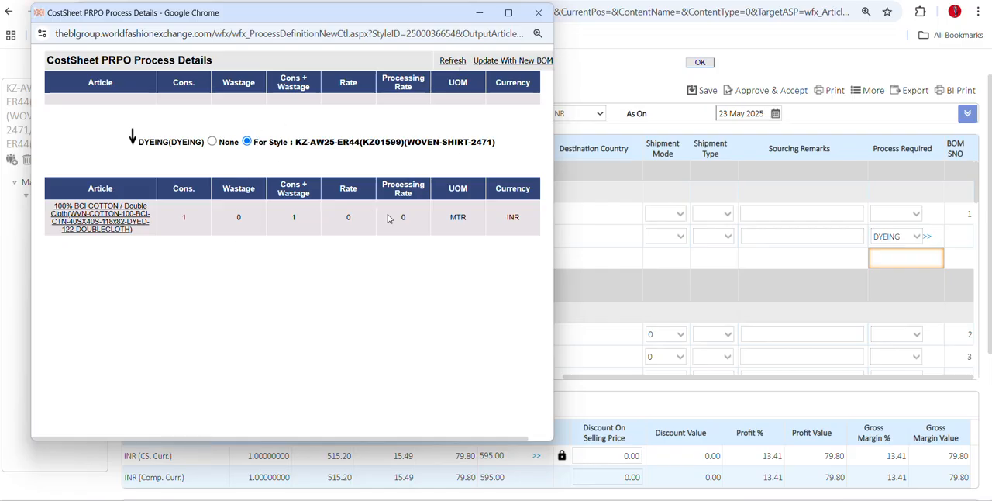
left_click(538, 13)
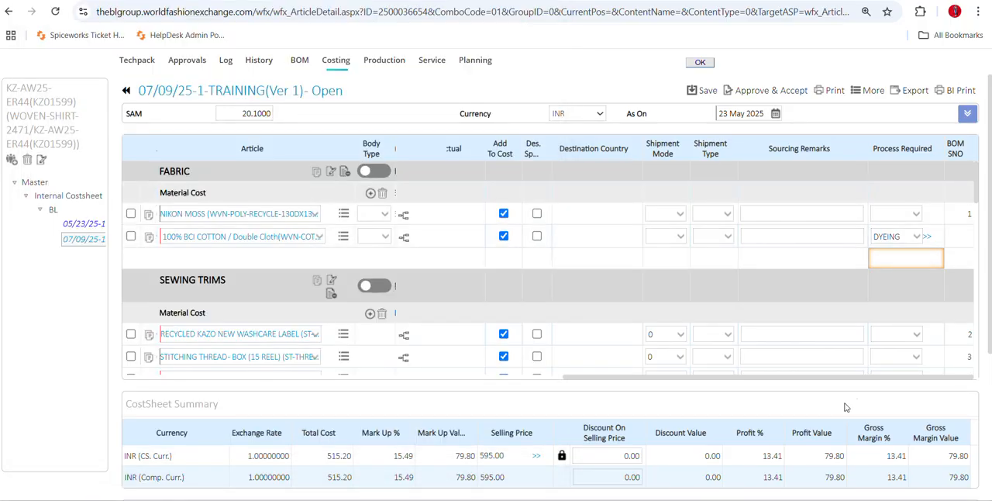
Examine the fabric, sewing trims, packing trims and production cost lines of the 07/09/25-1-TRAINING cost sheet.
left_click_drag(899, 378, 406, 422)
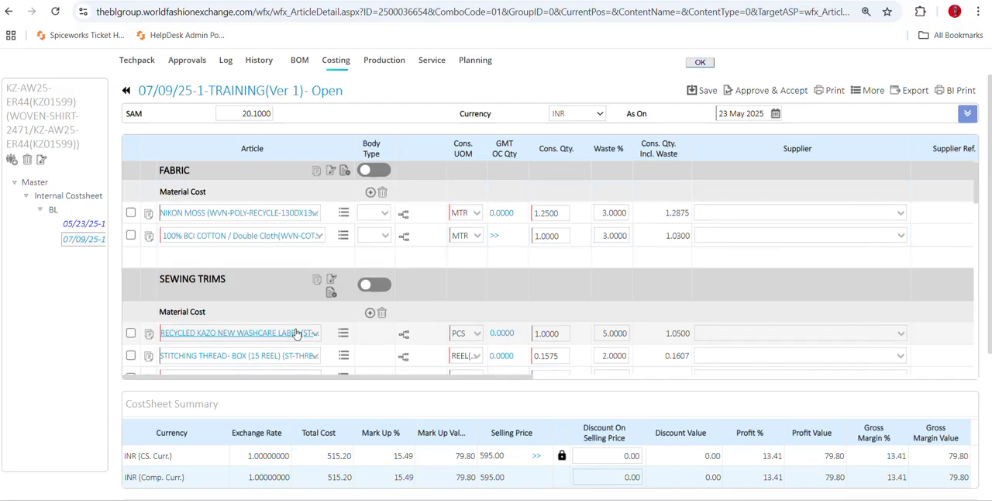
scroll(276, 299, "down", 2)
scroll(275, 296, "up", 1)
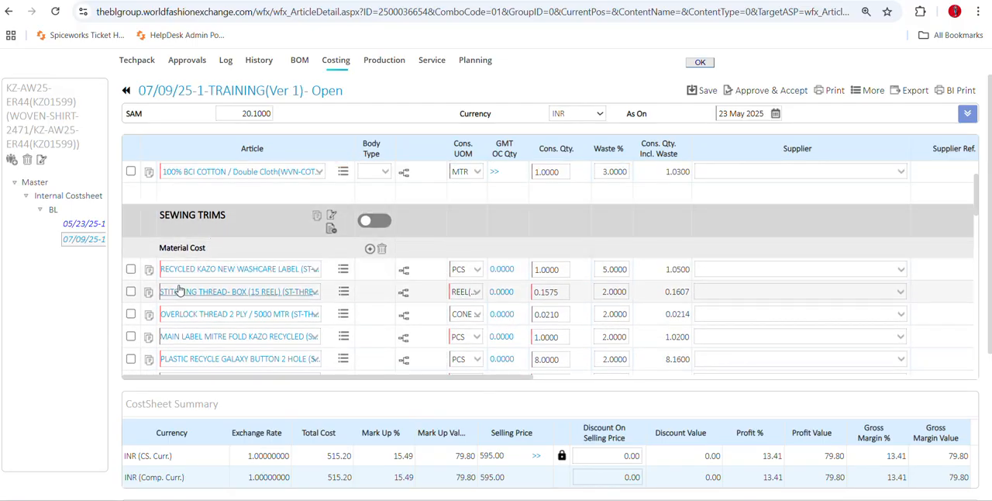
scroll(256, 314, "down", 2)
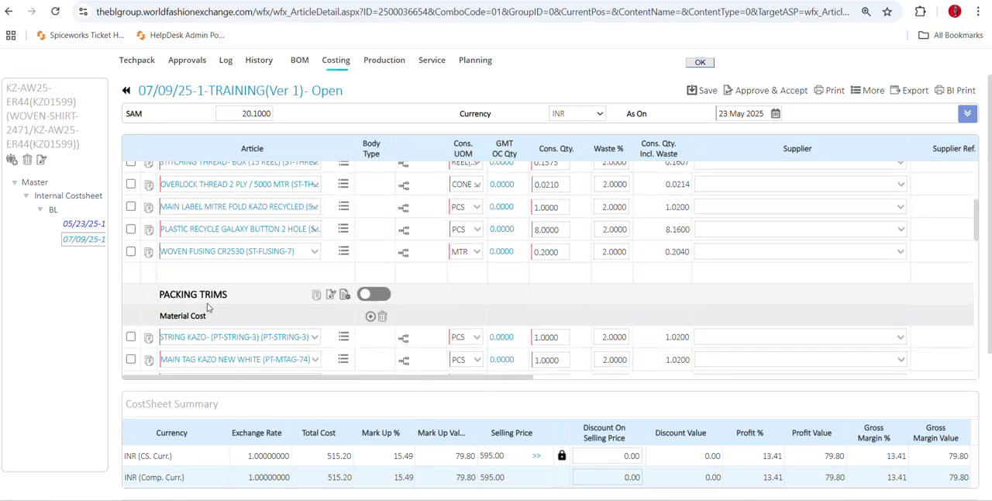
scroll(182, 318, "down", 4)
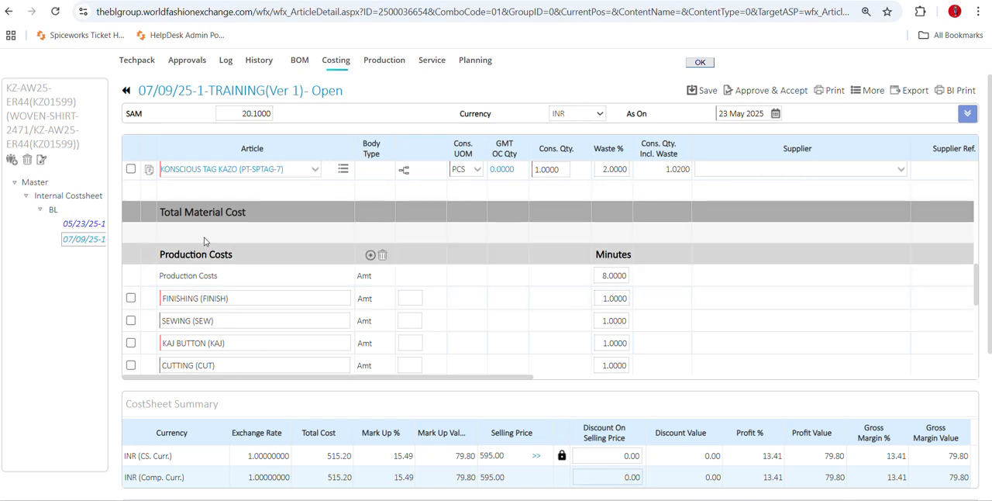
scroll(210, 281, "down", 1)
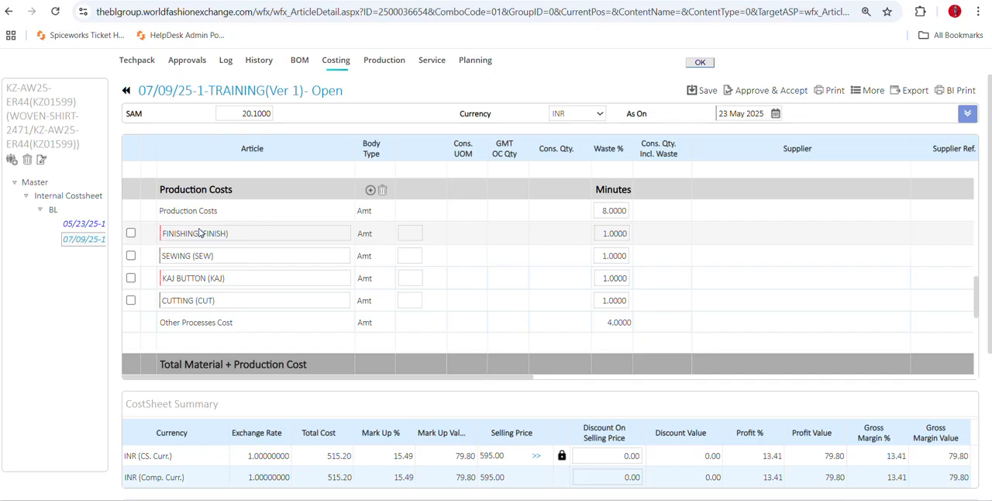
scroll(199, 232, "down", 1)
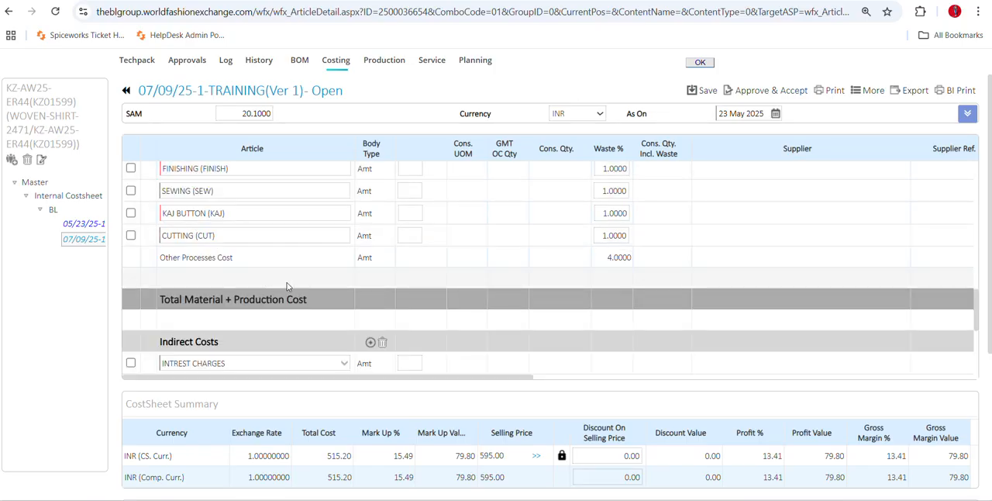
Examine the rates and values of the production and indirect cost lines through to the cost sheet's grand total.
scroll(286, 287, "up", 1)
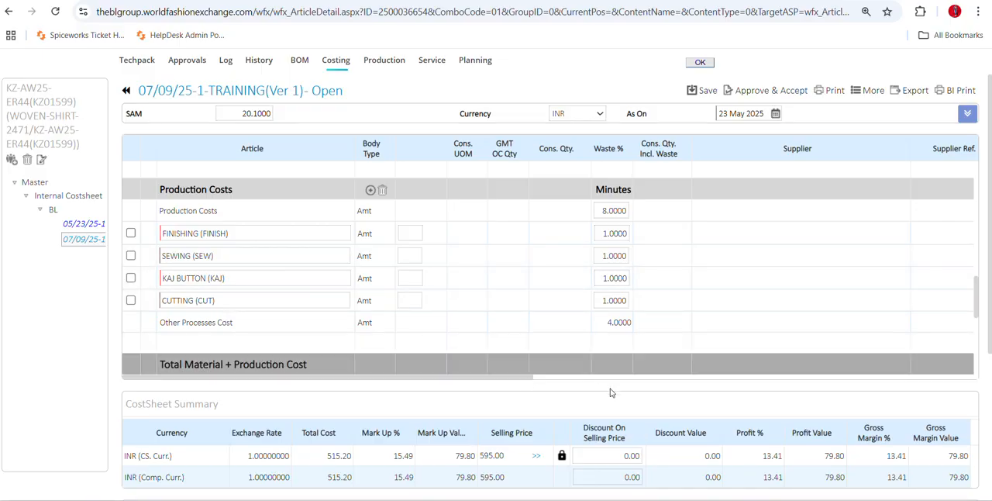
left_click_drag(470, 376, 744, 385)
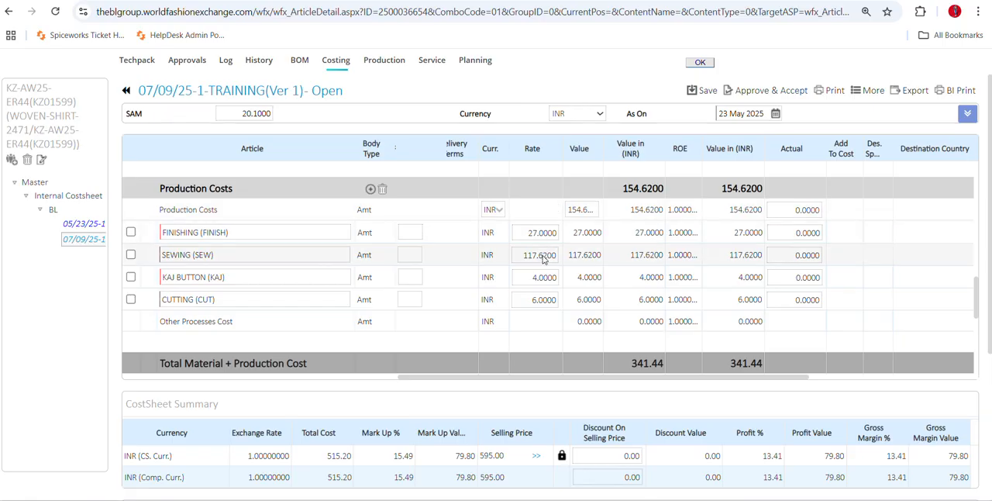
left_click_drag(626, 188, 663, 188)
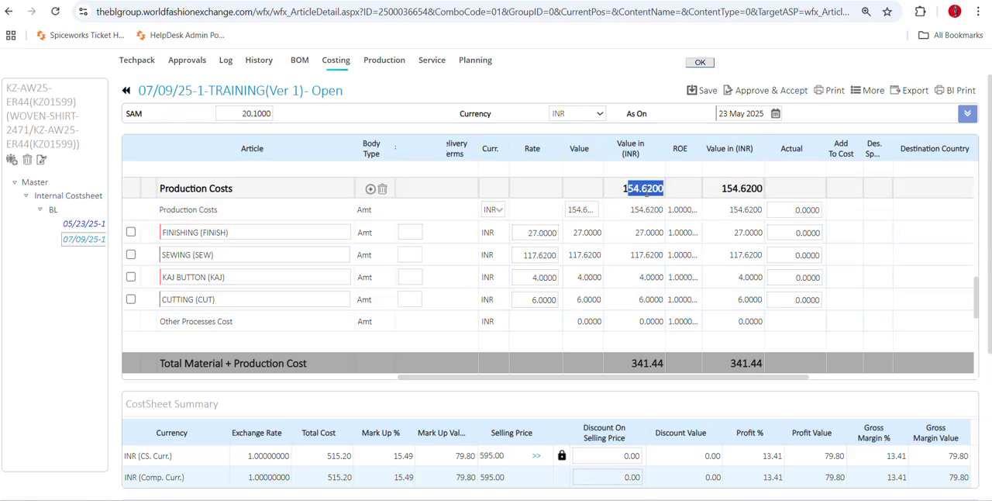
scroll(325, 293, "down", 5)
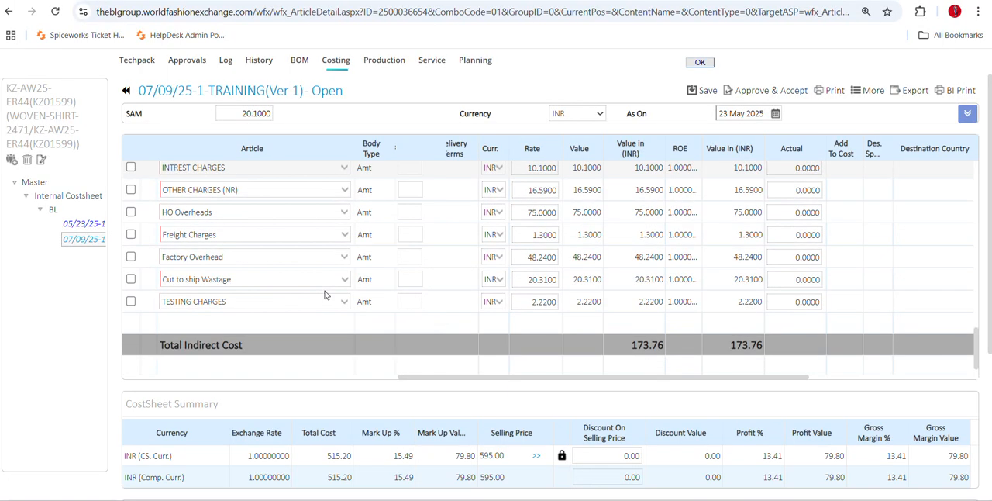
scroll(325, 293, "up", 2)
left_click(241, 213)
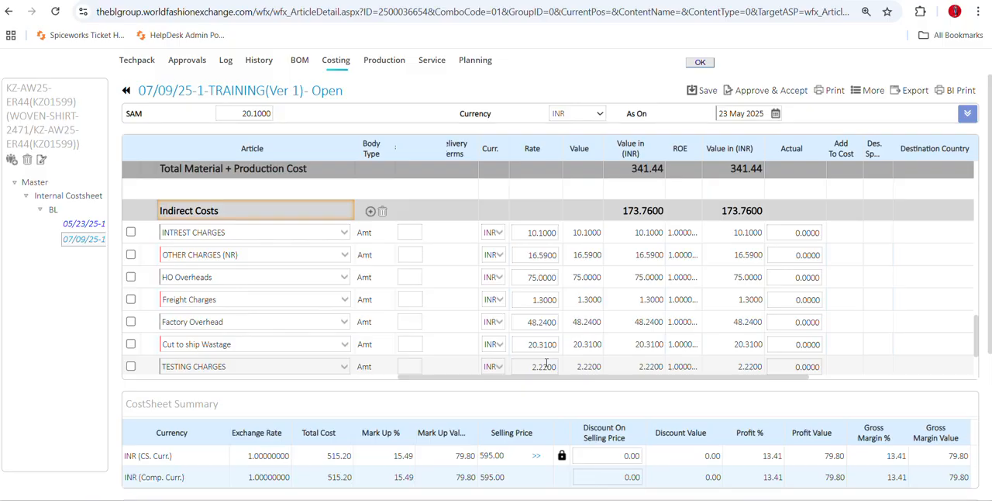
scroll(546, 363, "down", 1)
scroll(540, 320, "down", 2)
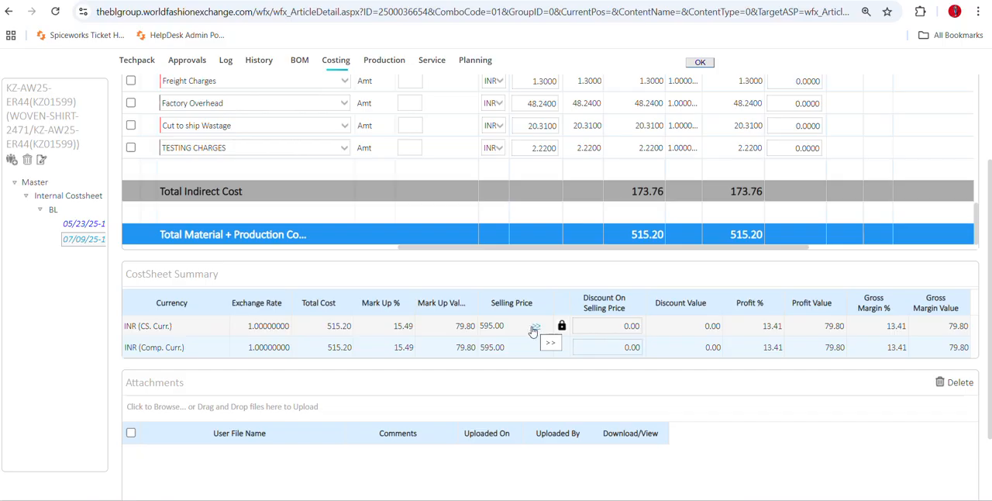
Unlock the cost sheet's selling price and view its breakdown by destination, color and size, cancelling without adding a row.
left_click_drag(505, 326, 480, 328)
left_click(562, 329)
left_click(535, 325)
scroll(626, 297, "down", 1)
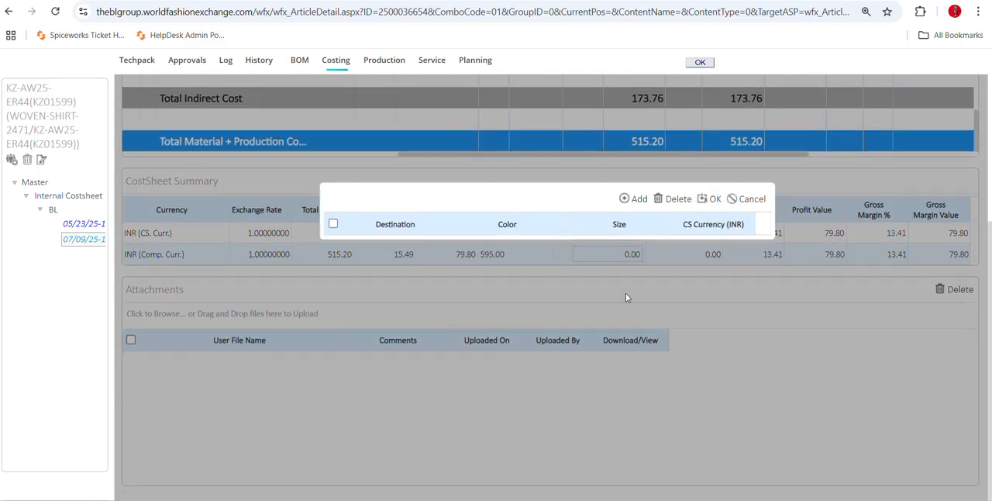
left_click(745, 198)
left_click(484, 233)
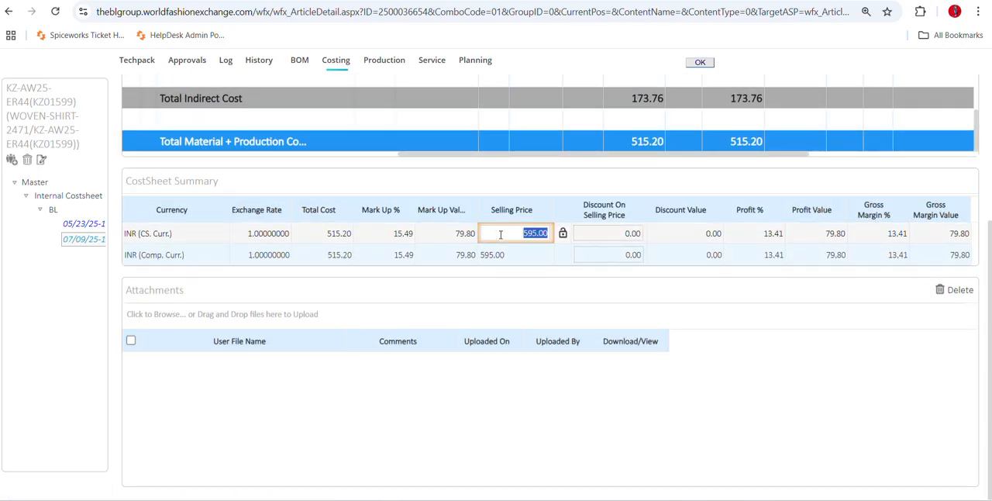
left_click(561, 233)
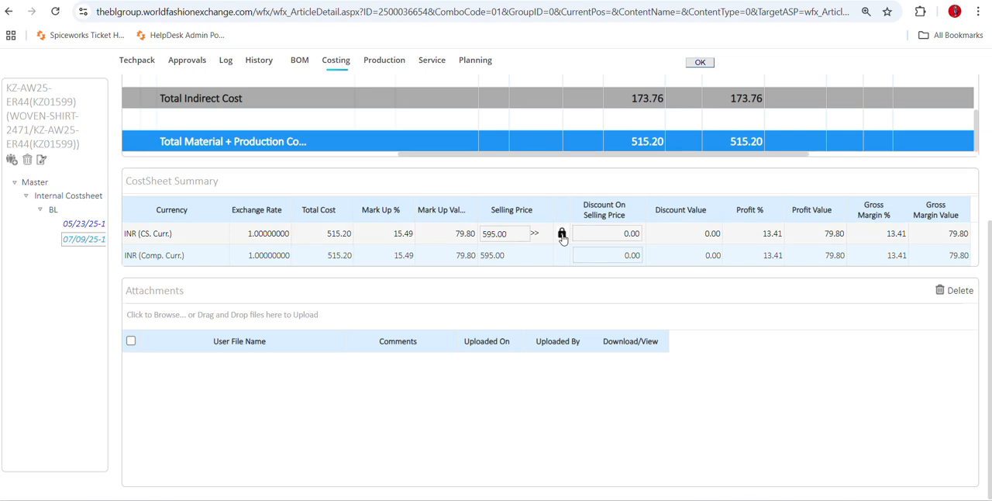
Examine the profit percentage, profit value and selling price discount in the cost sheet summary.
scroll(573, 341, "up", 3)
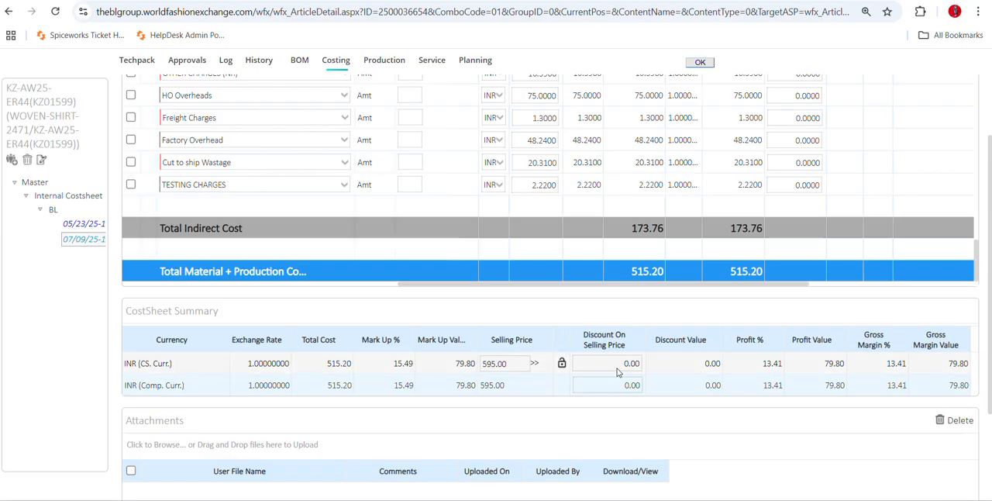
left_click(760, 362)
left_click_drag(824, 362, 834, 361)
scroll(833, 361, "down", 3)
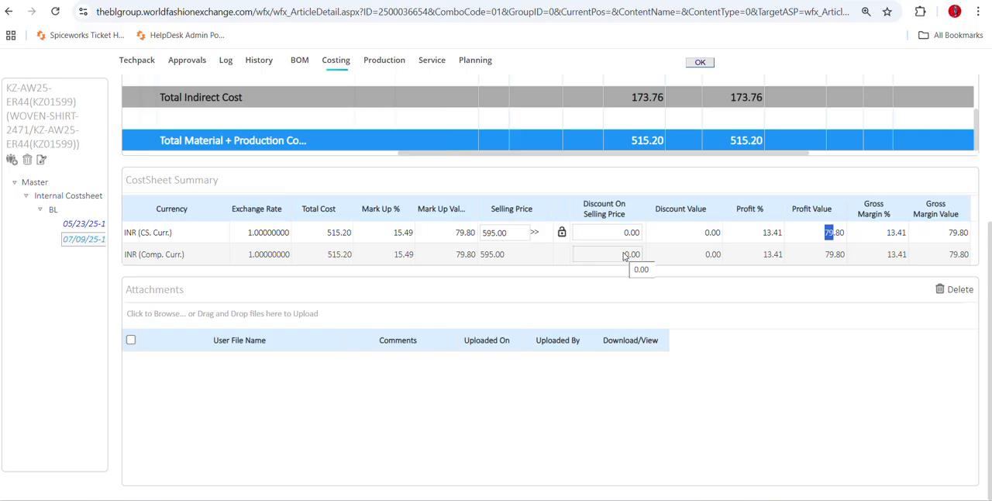
scroll(348, 296, "up", 4)
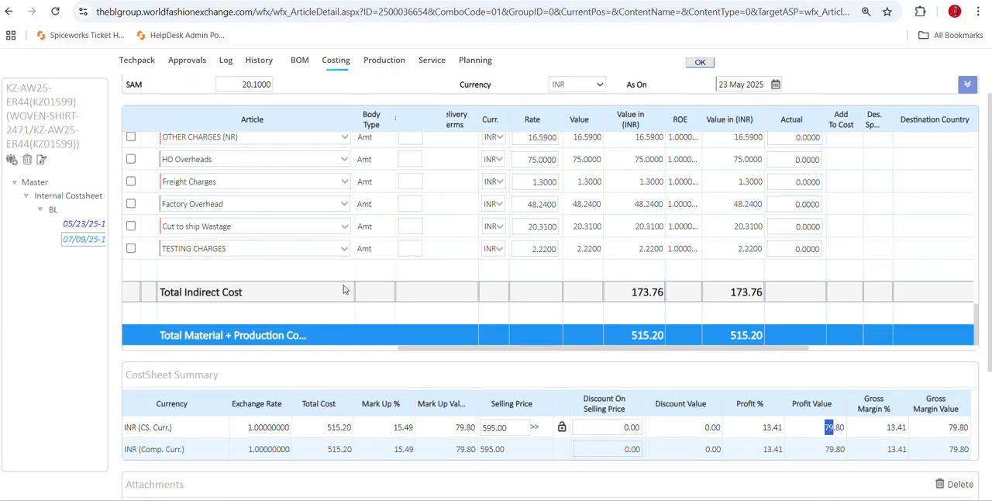
Open the Approve & Accept remarks for the training cost sheet and close them without entering a reason.
scroll(139, 315, "up", 10)
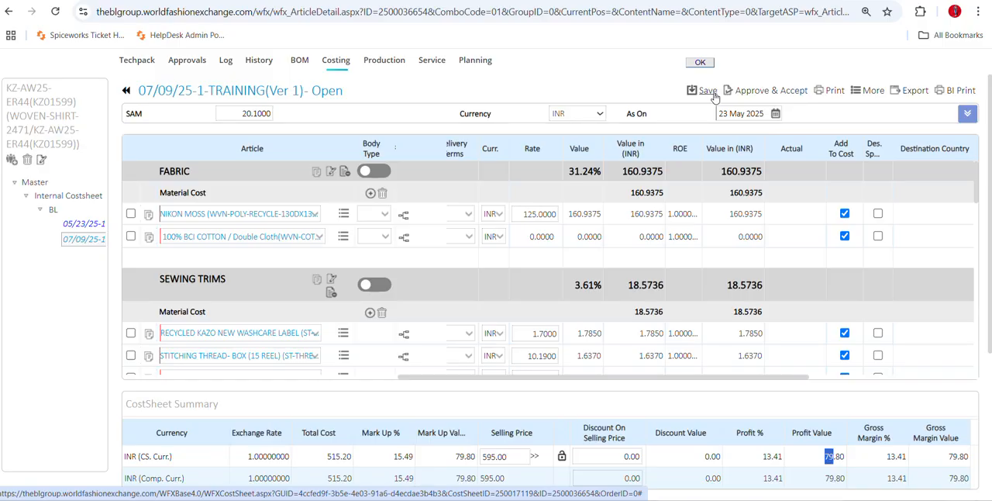
left_click(759, 92)
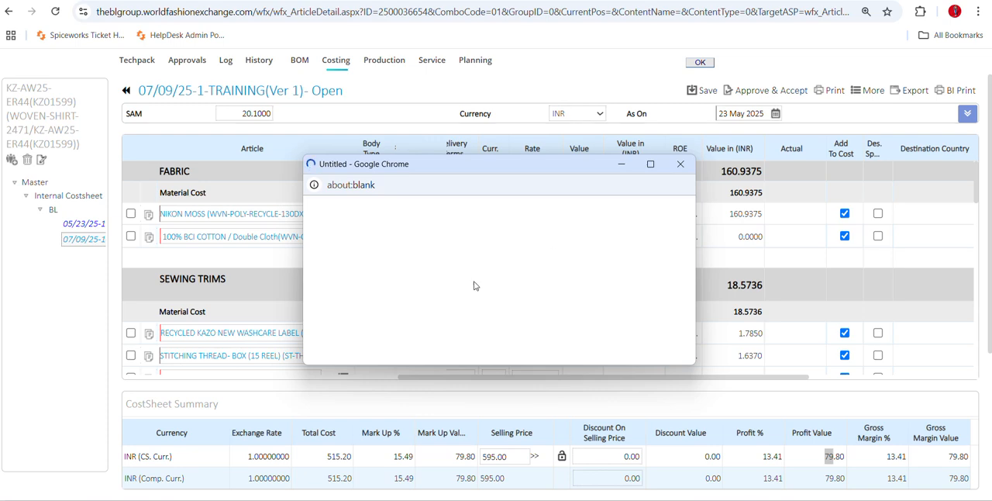
left_click(520, 238)
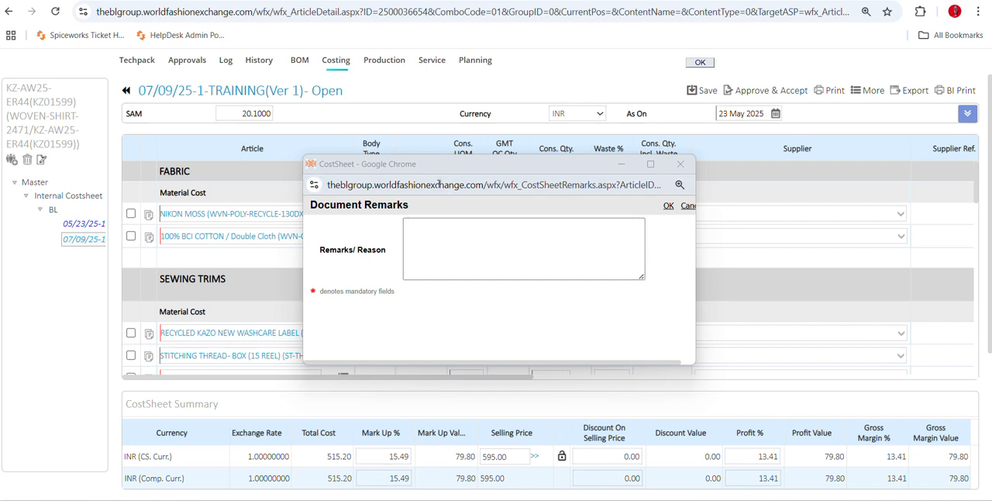
left_click(680, 164)
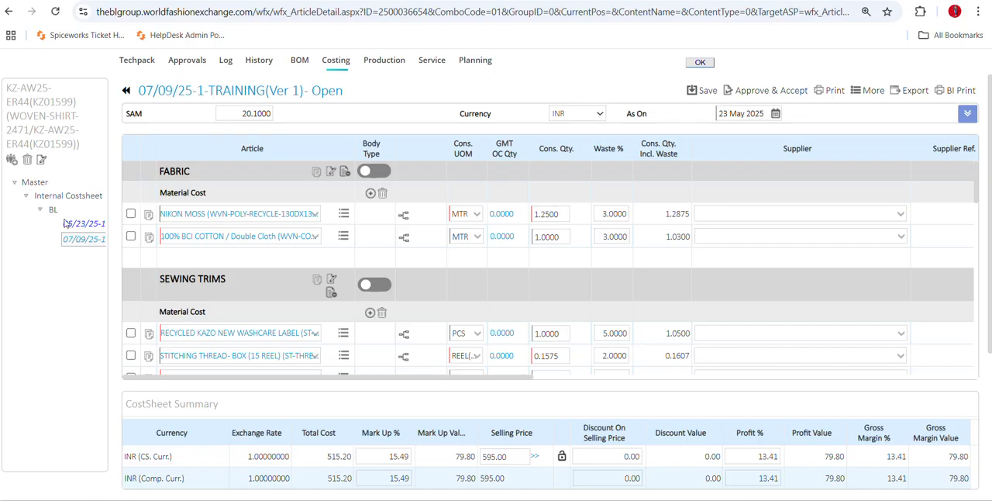
Delete the 07/09/25-1-TRAINING(Ver 1) cost sheet and confirm removing its node.
left_click(27, 160)
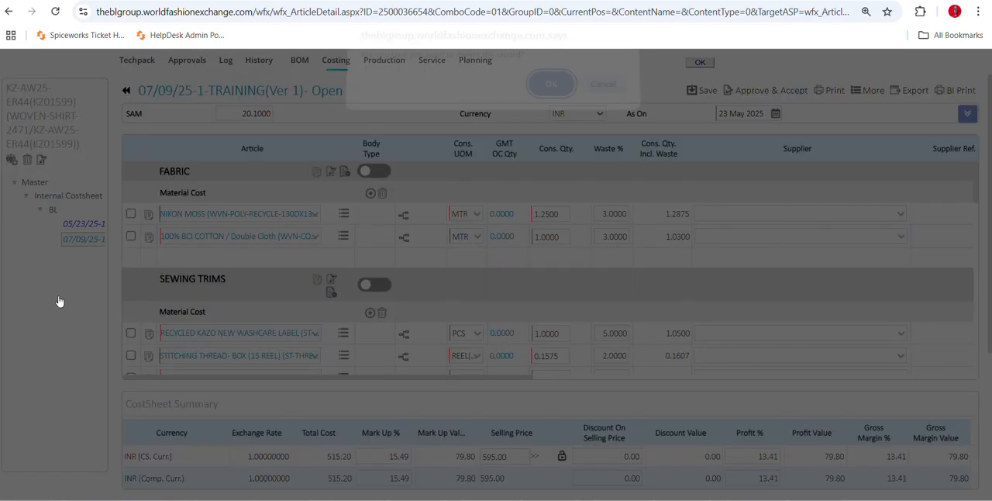
left_click(546, 96)
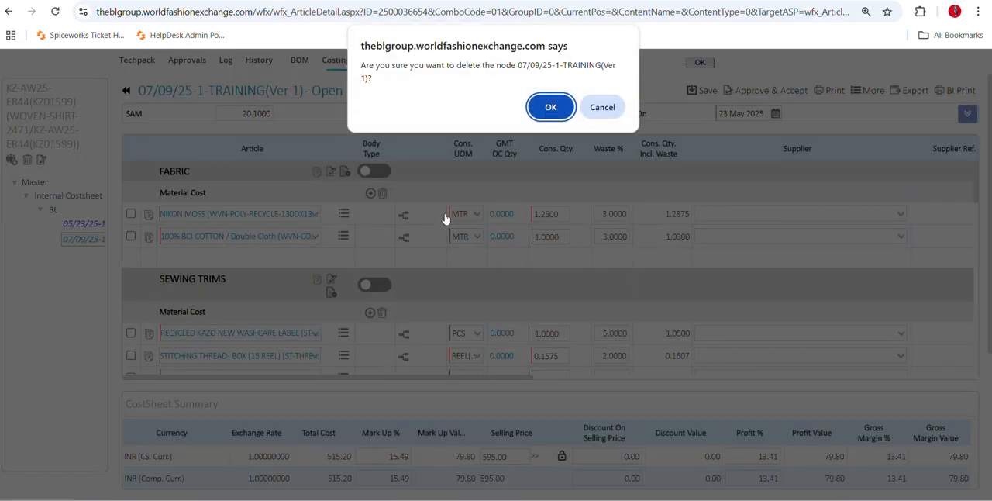
left_click(554, 108)
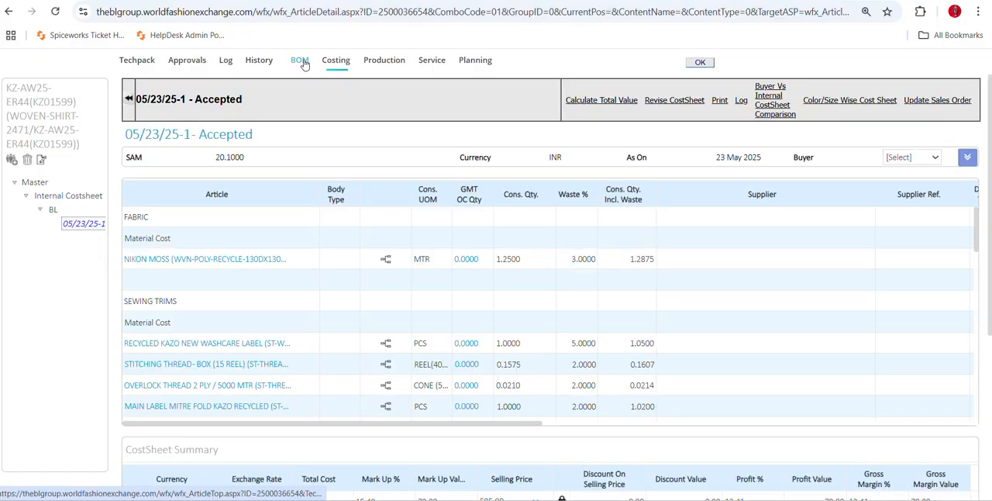
Open the style's production BOM, check its layout and update the BOM from the internal accepted cost sheet.
left_click(303, 62)
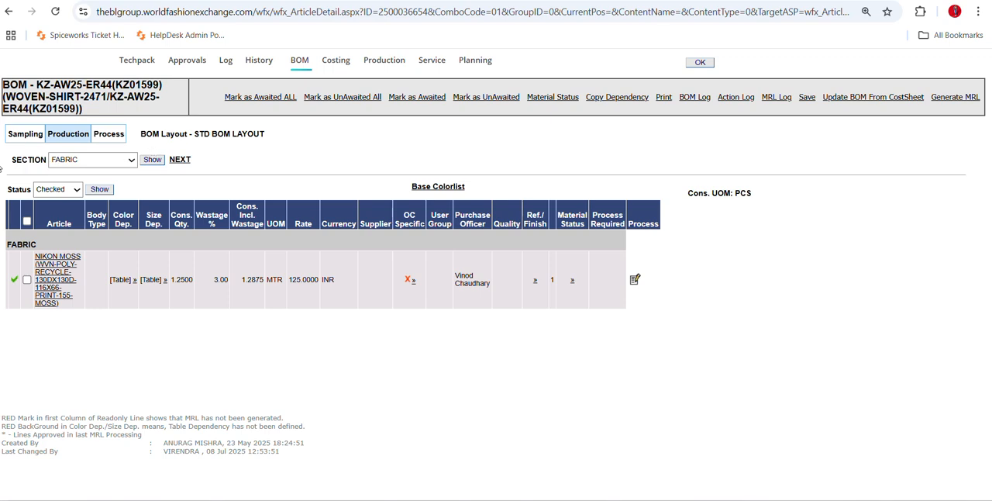
left_click_drag(146, 135, 278, 139)
left_click(200, 138)
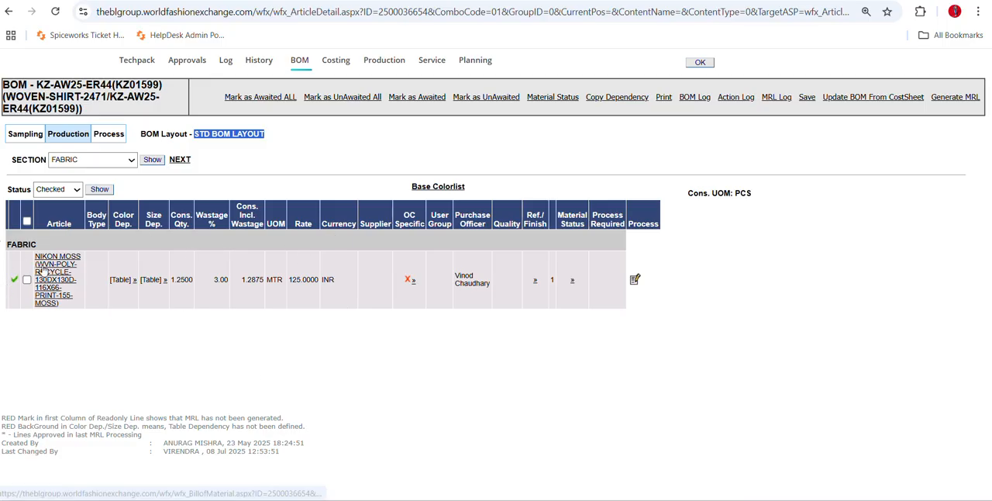
left_click(9, 218)
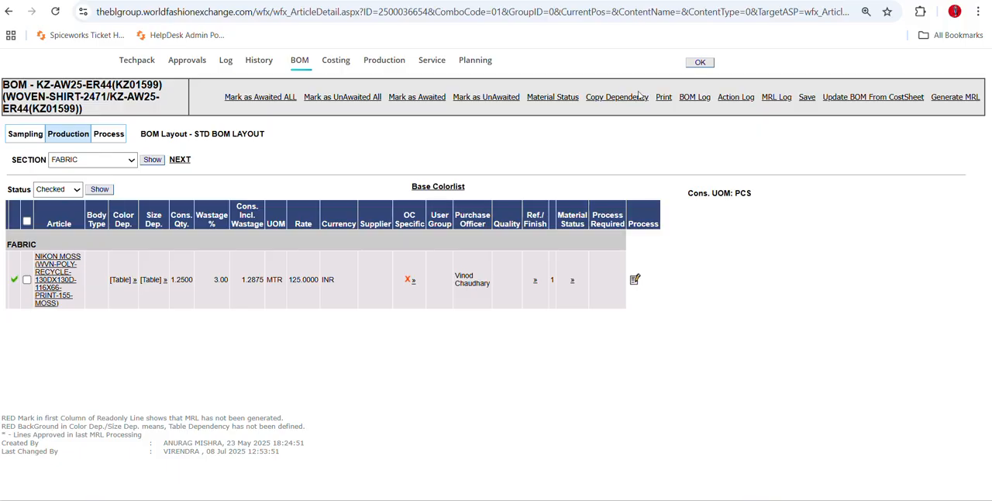
left_click(863, 99)
Review the production BOM's sewing trims and packing trims sections, and return to the fabric section.
left_click(179, 161)
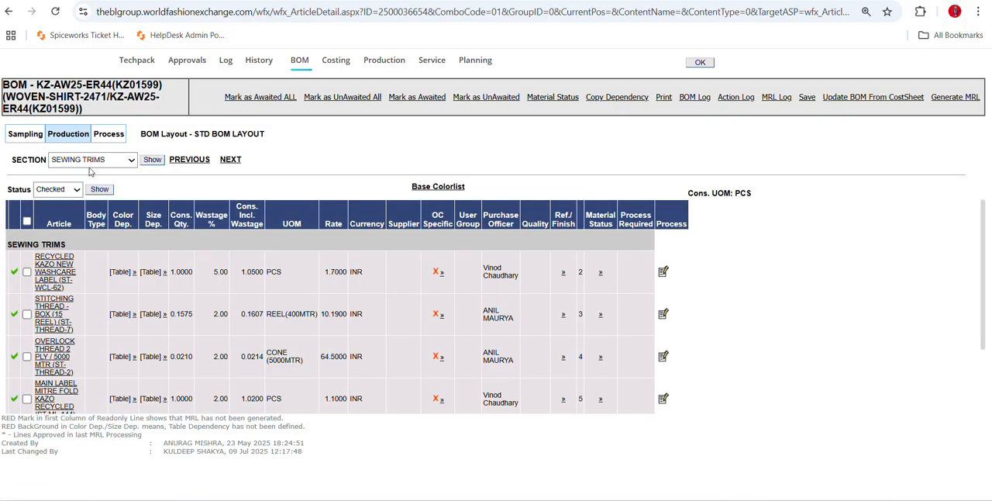
left_click(231, 159)
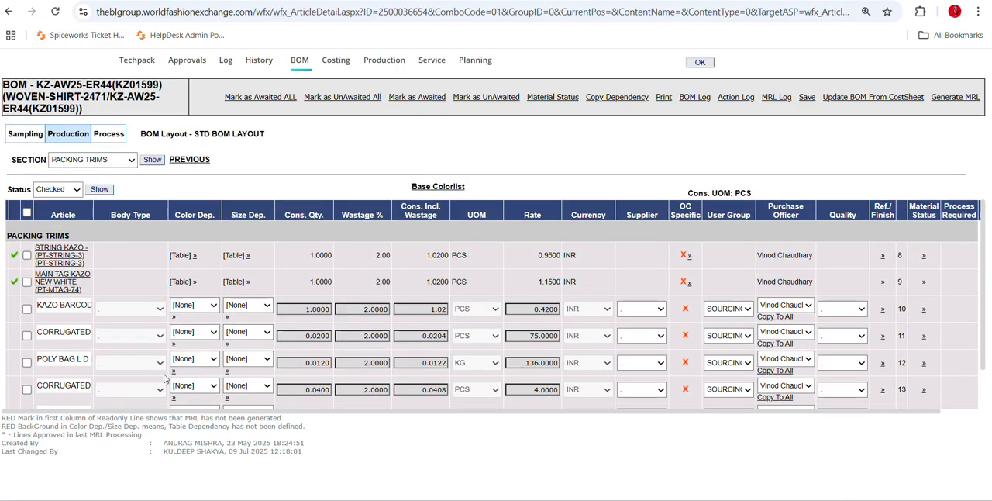
left_click(189, 162)
left_click(187, 160)
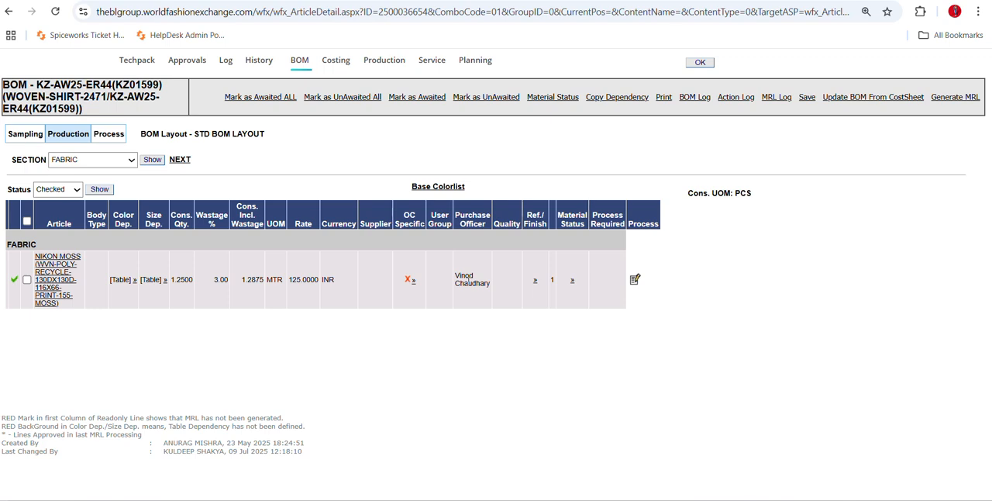
Examine how the garment's base color maps to the NIKON MOSS fabric color in its color dependency table, and close it.
left_click(136, 281)
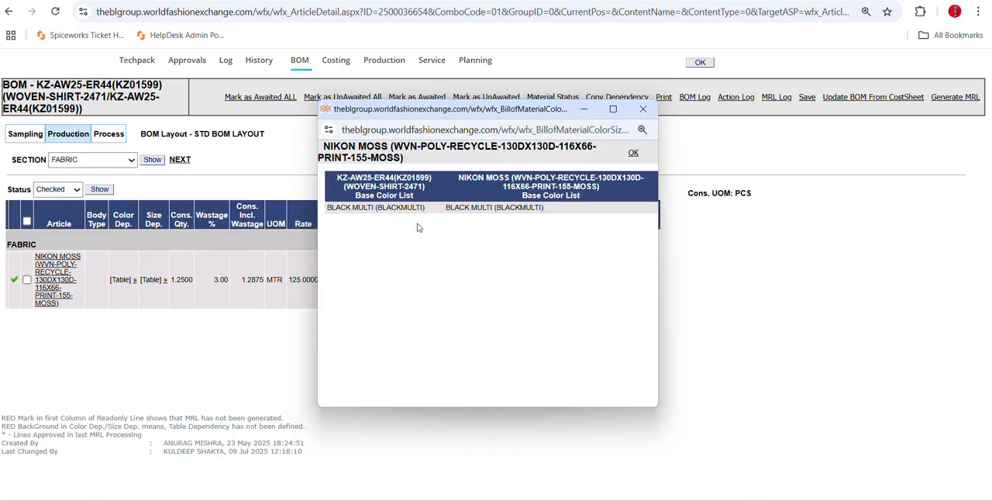
left_click_drag(345, 208, 381, 209)
left_click(382, 209)
left_click_drag(454, 208, 496, 207)
left_click(556, 211)
left_click(642, 108)
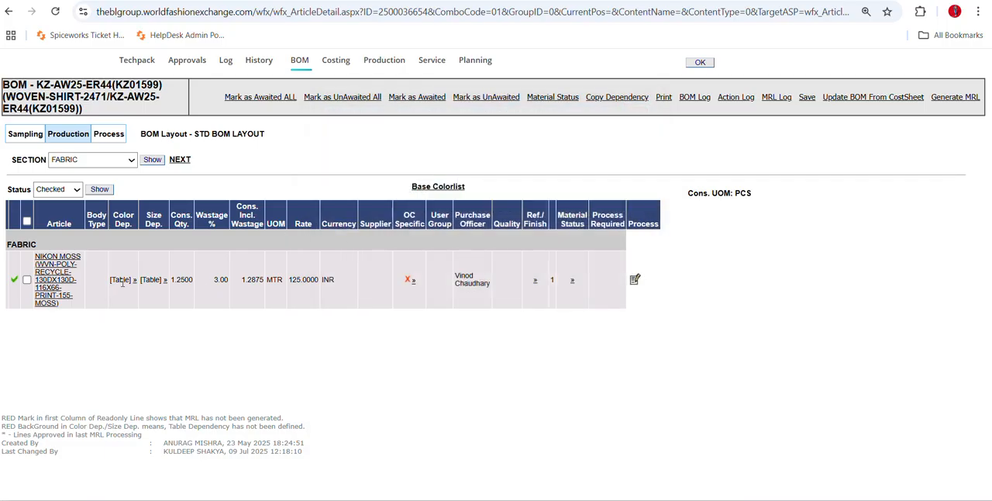
Recheck the NIKON MOSS color dependency and view which fabric width each garment size uses in its size dependency table.
left_click(133, 282)
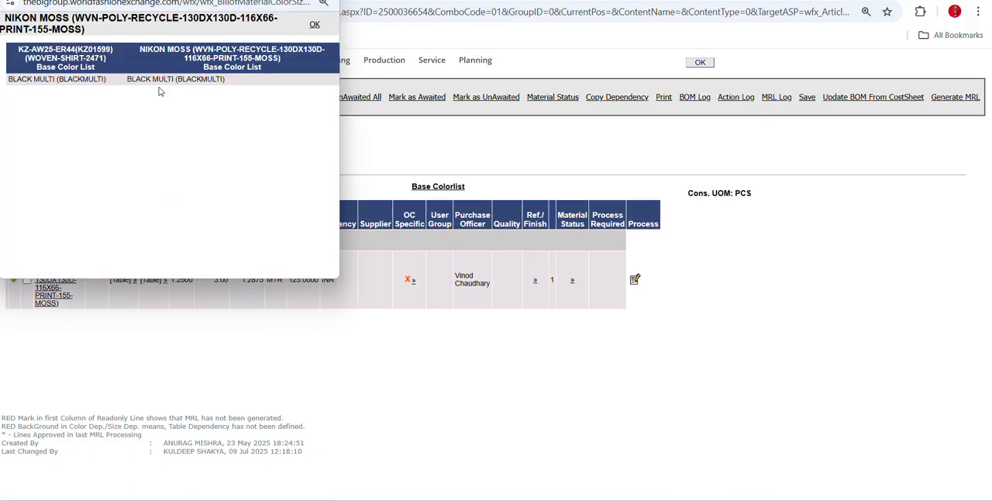
left_click(326, 1)
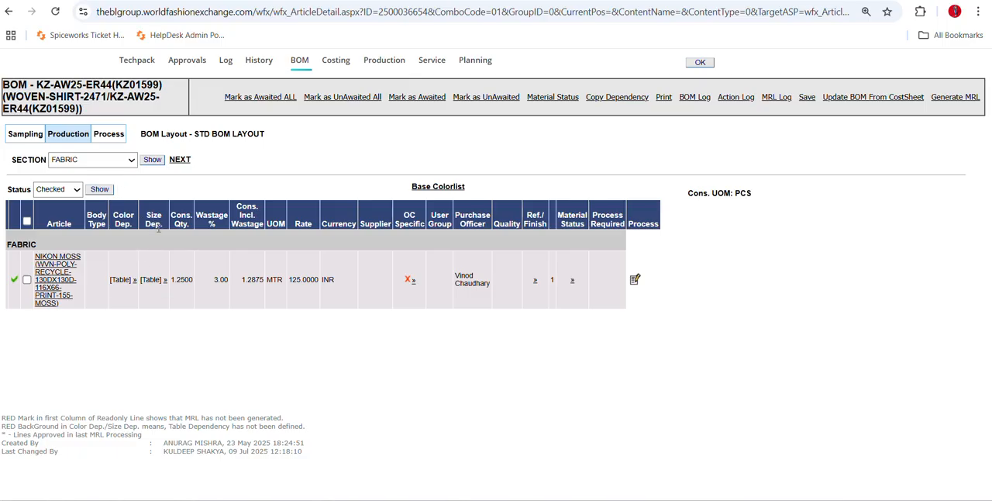
left_click(165, 280)
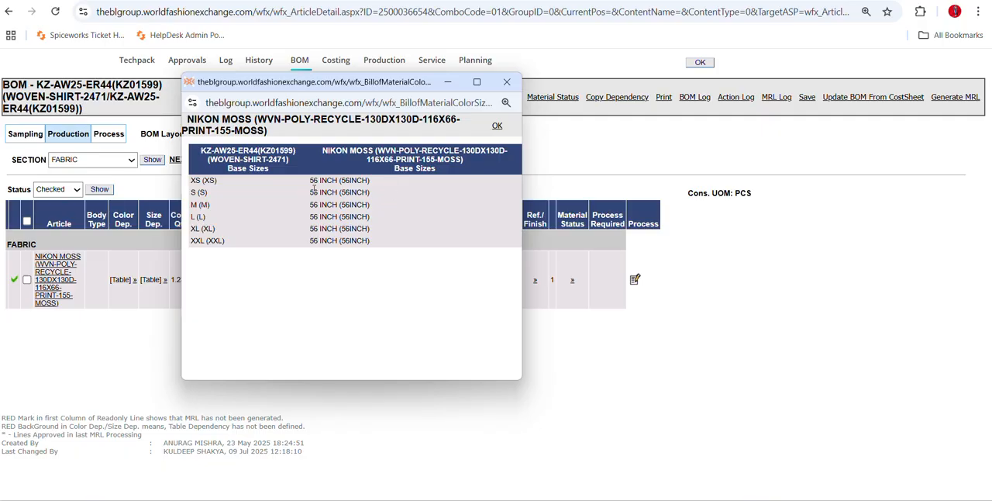
left_click(507, 81)
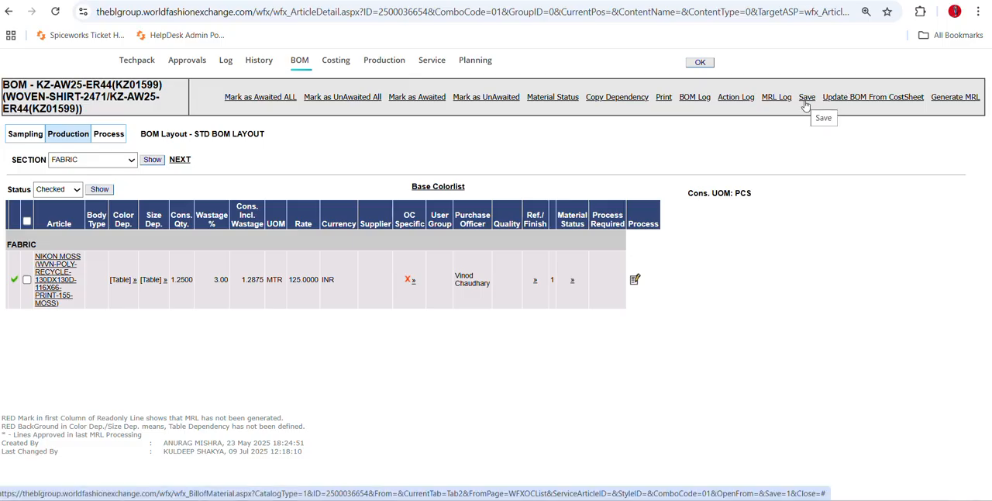
Select the NIKON MOSS fabric line and examine required, fulfilled, open and in-house quantities for fabric and trims in the Material Status Report.
left_click(28, 282)
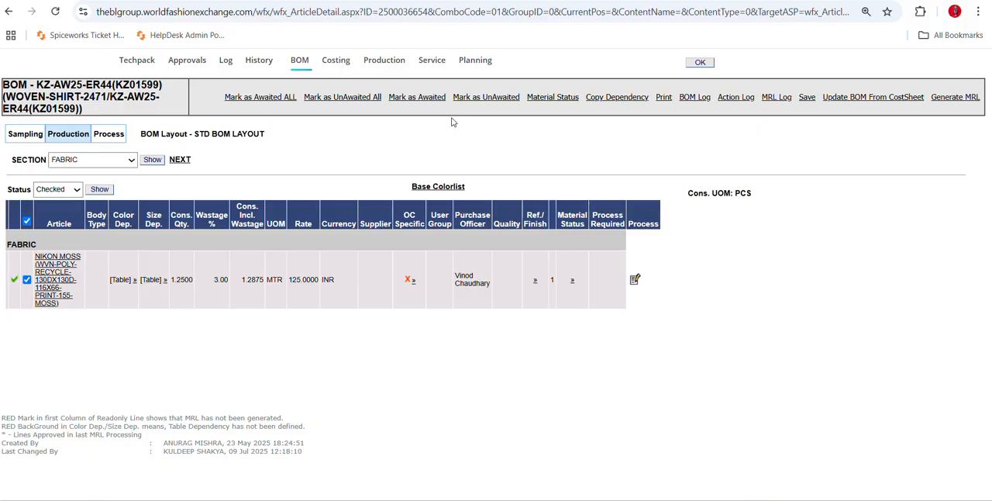
left_click(553, 97)
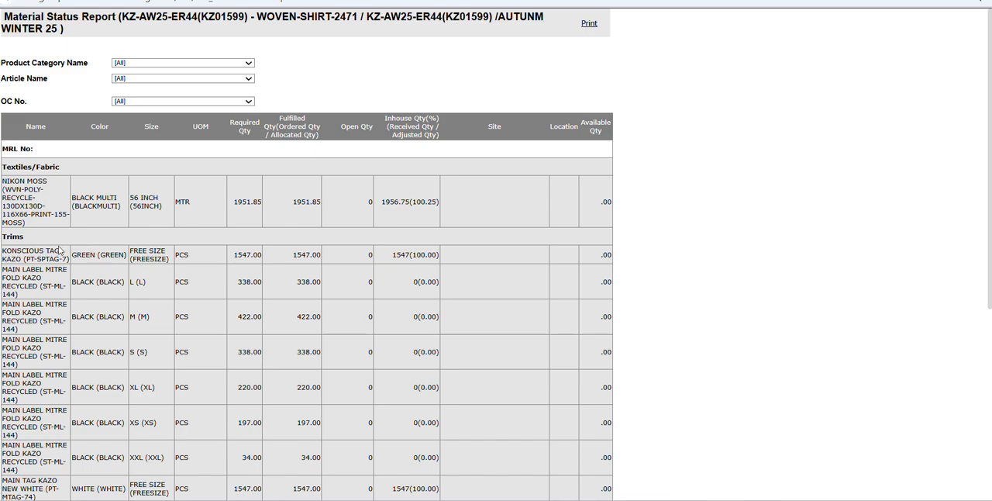
scroll(60, 259, "down", 3)
scroll(60, 265, "down", 2)
scroll(78, 356, "up", 6)
left_click_drag(381, 201, 439, 202)
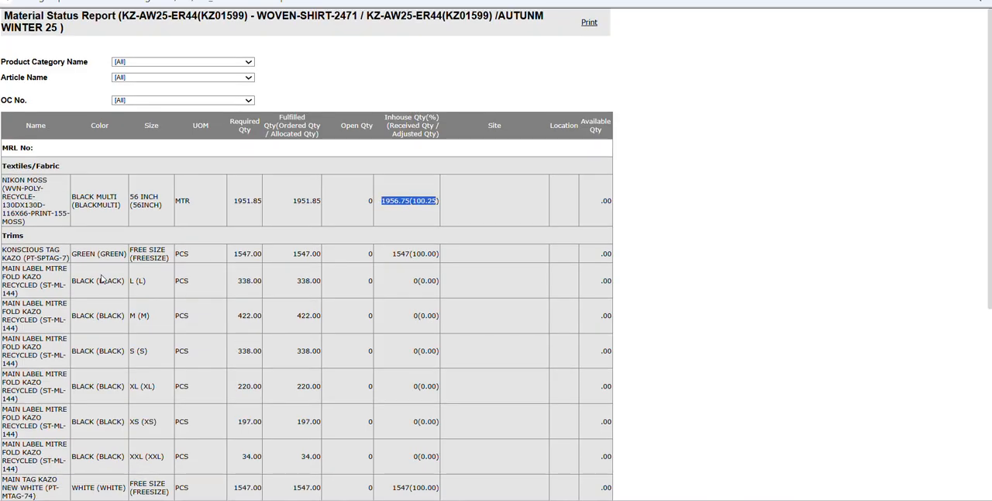
scroll(109, 280, "down", 3)
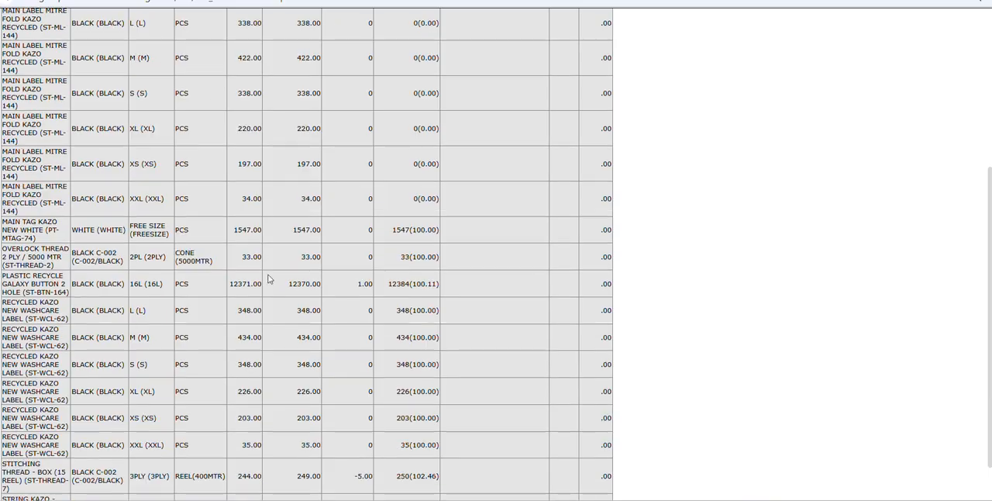
scroll(269, 279, "up", 2)
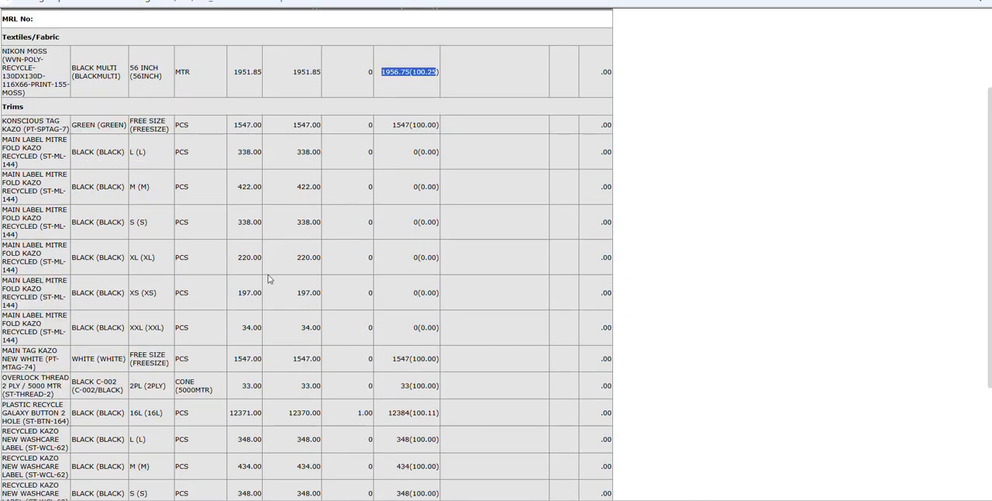
scroll(269, 279, "up", 3)
scroll(269, 283, "down", 4)
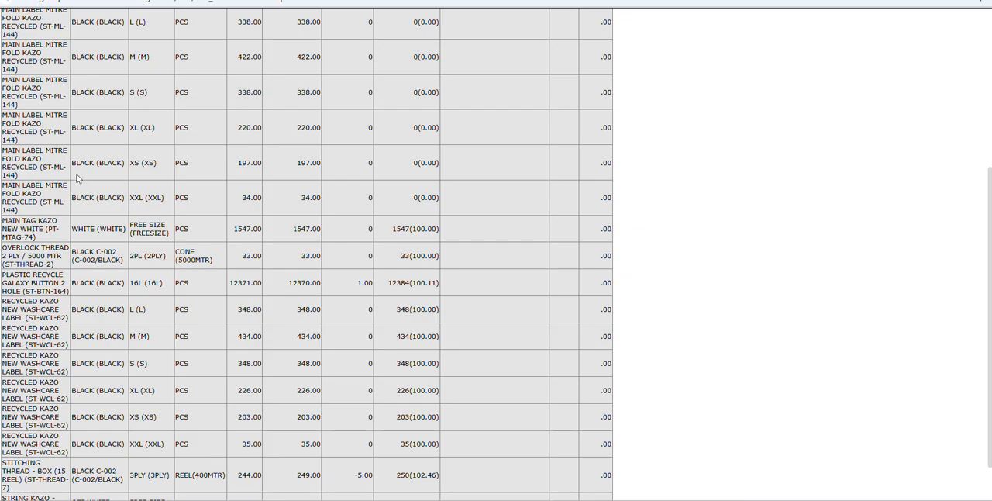
scroll(146, 297, "up", 4)
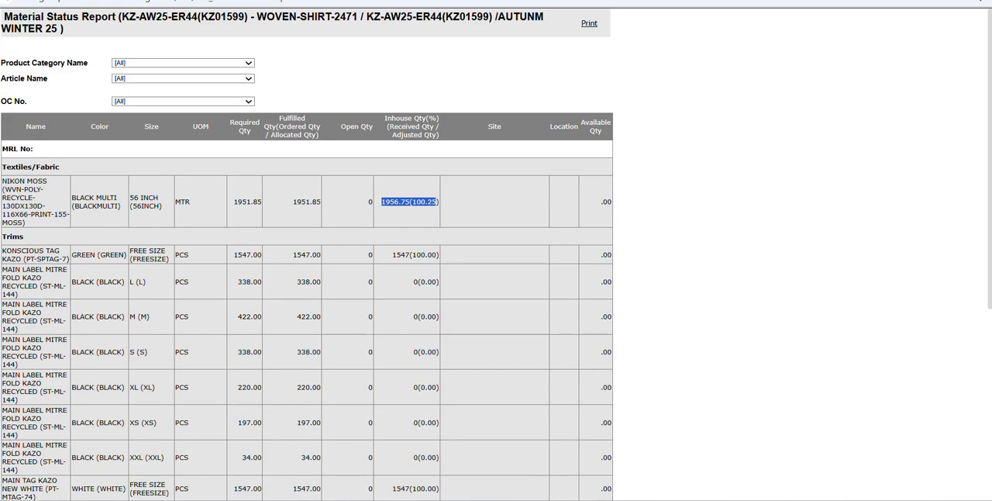
left_click(978, 1)
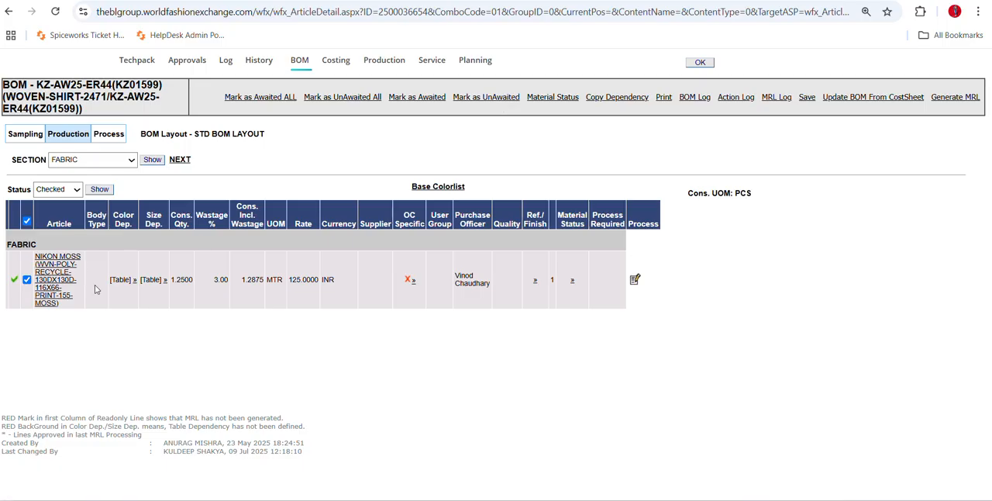
Generate the MRL for the already processed KAZO FASHION PVT LTD order confirmation and accept the confirmation.
left_click(952, 96)
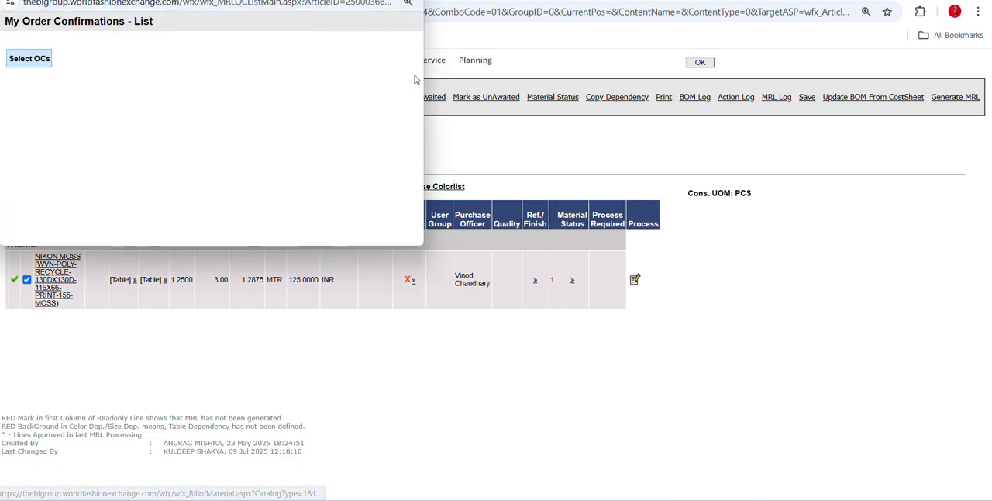
left_click(16, 175)
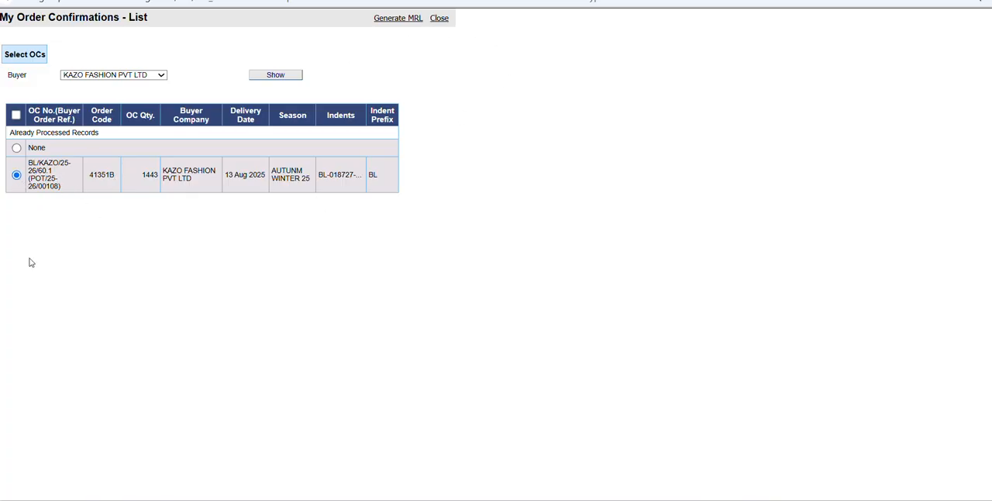
left_click(404, 21)
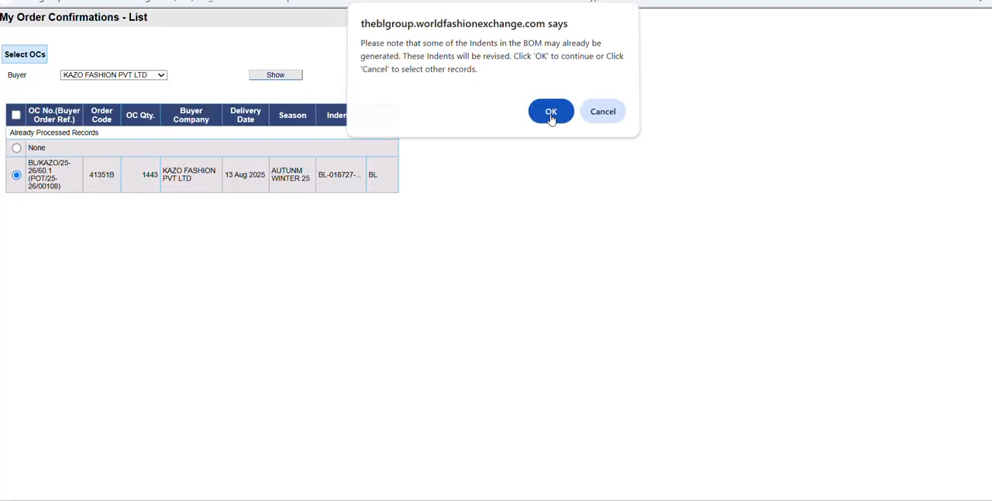
left_click(550, 112)
left_click(548, 224)
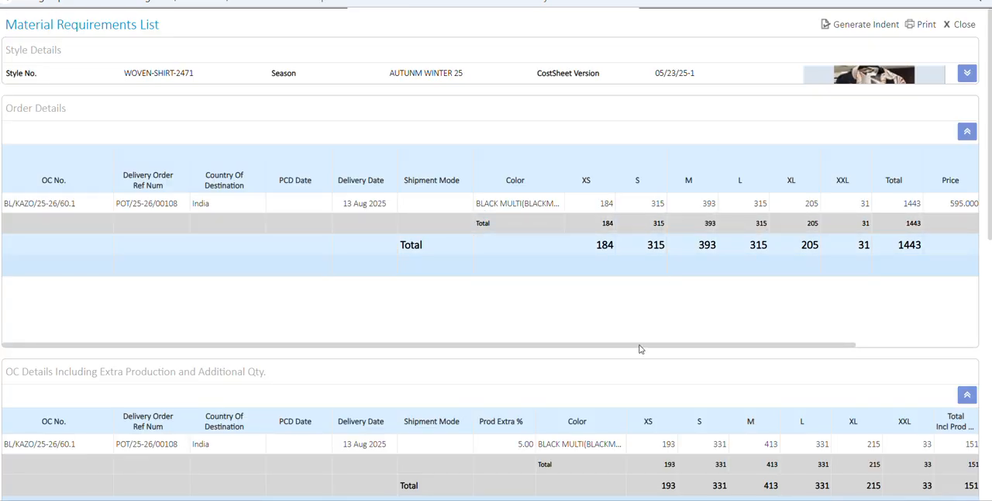
Compare the Material Requirements List's order quantities, prices and values with the OC details including extra production.
left_click_drag(640, 346, 755, 357)
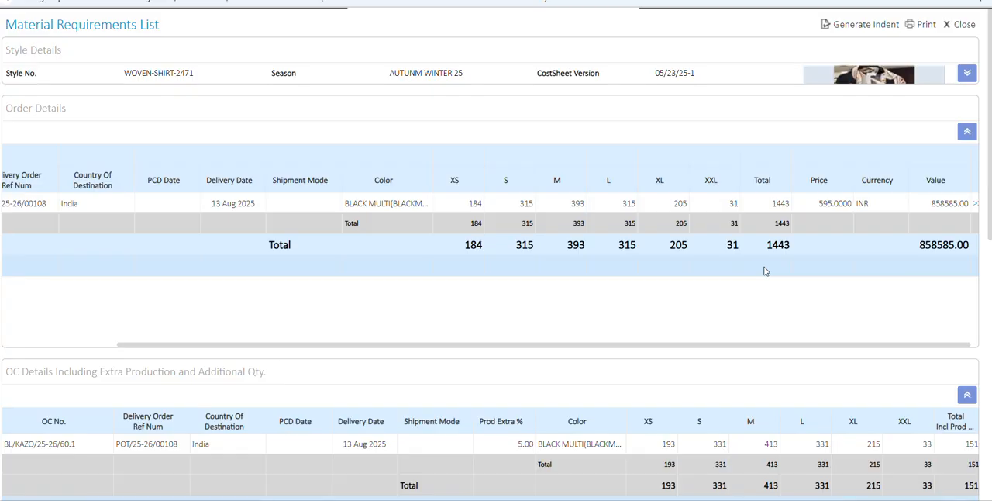
scroll(763, 270, "down", 3)
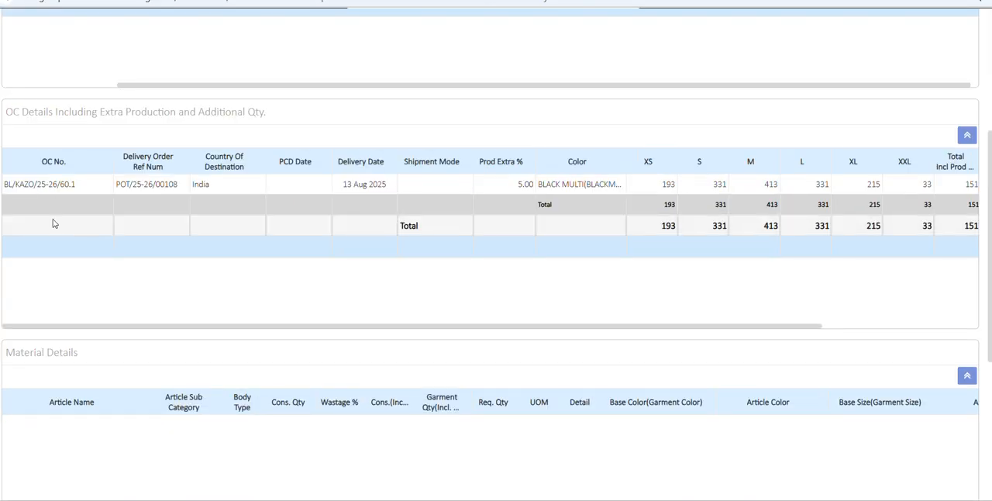
scroll(699, 292, "up", 2)
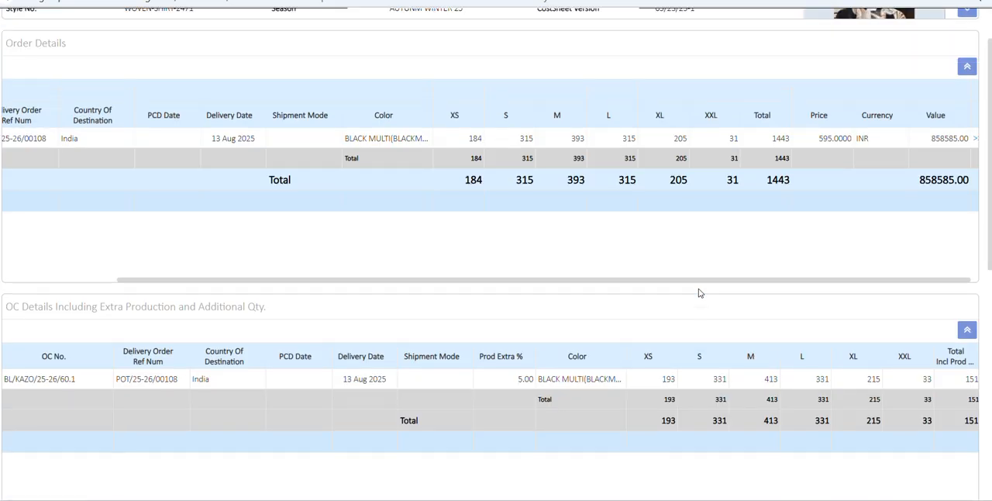
scroll(699, 292, "up", 1)
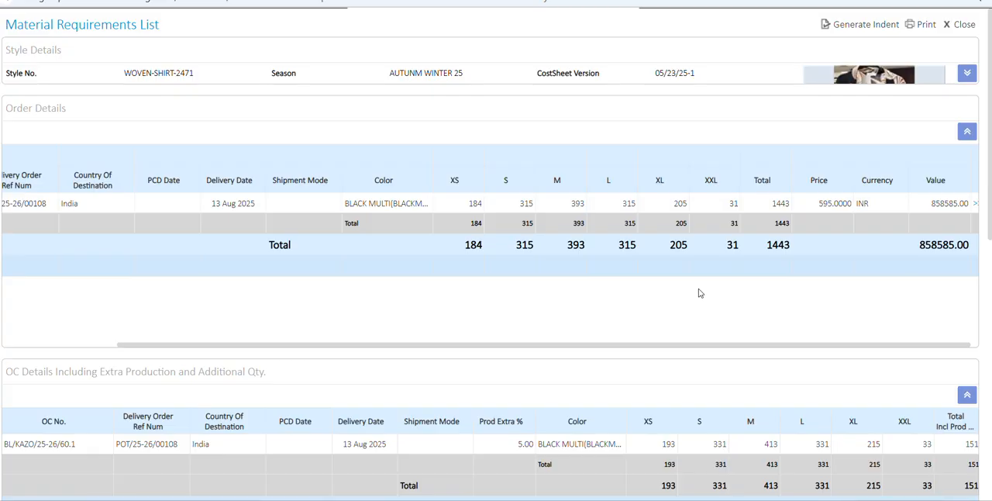
scroll(698, 293, "down", 1)
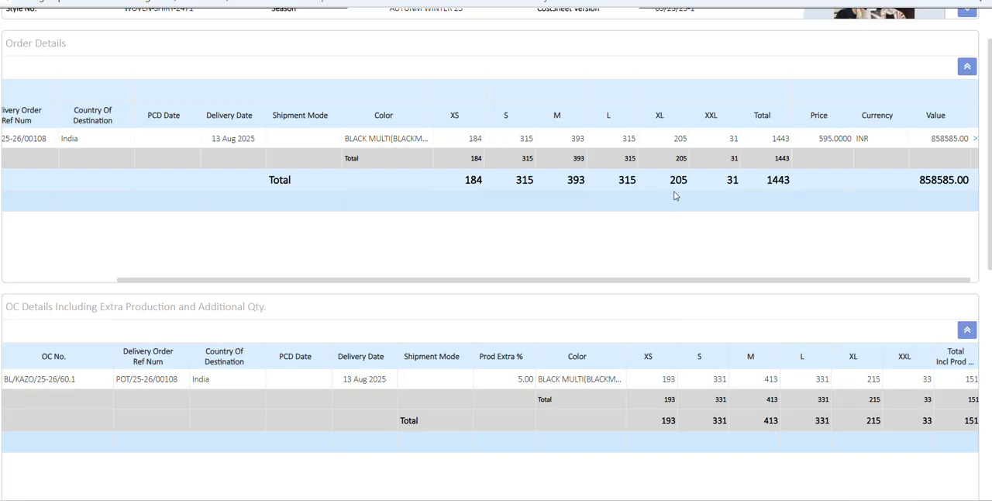
left_click(504, 380)
scroll(504, 382, "down", 3)
left_click_drag(545, 323, 988, 350)
left_click(774, 285)
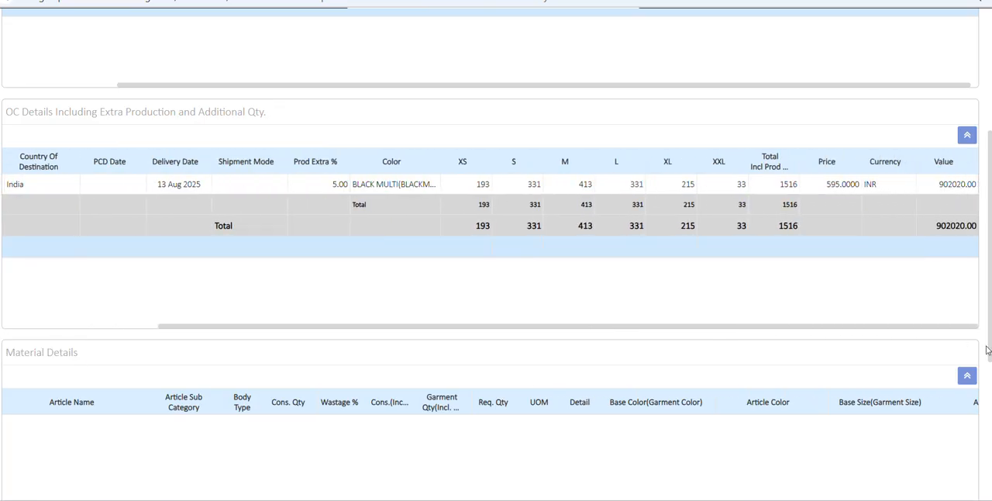
scroll(796, 217, "up", 3)
left_click_drag(766, 179, 798, 189)
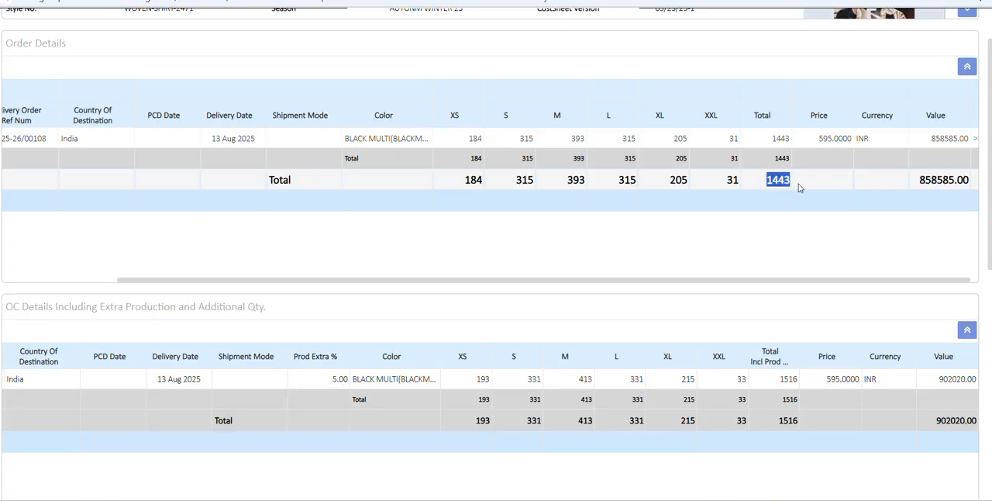
left_click_drag(779, 422, 803, 426)
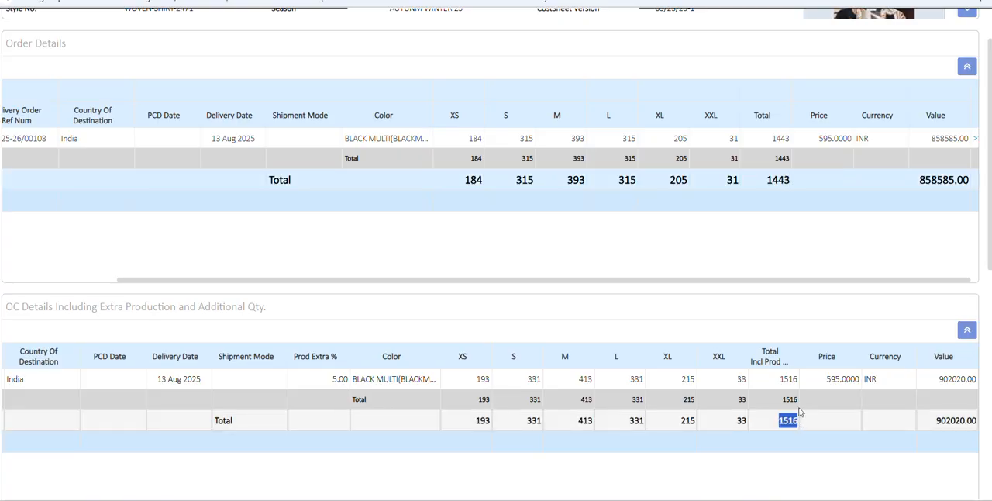
Check the Material Details columns of the Material Requirements List and generate the indent, confirming the action.
scroll(803, 426, "down", 6)
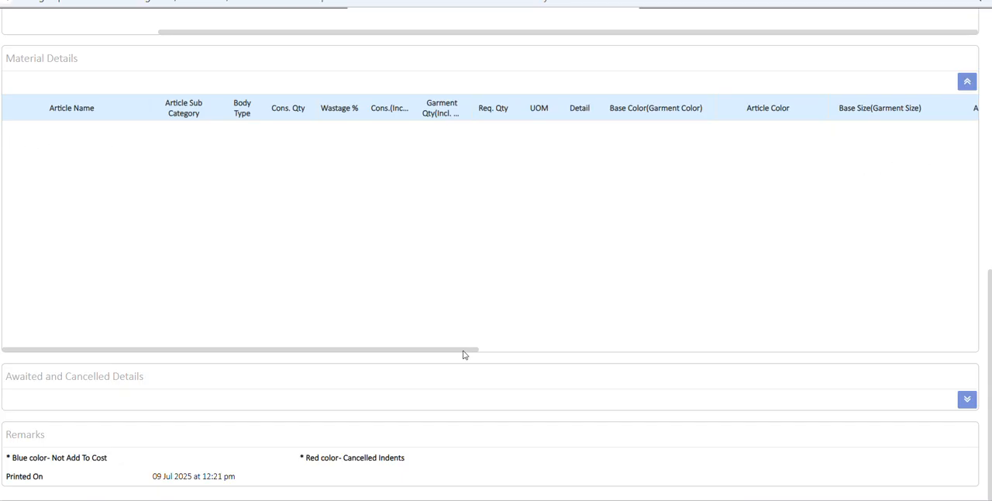
left_click_drag(449, 350, 986, 321)
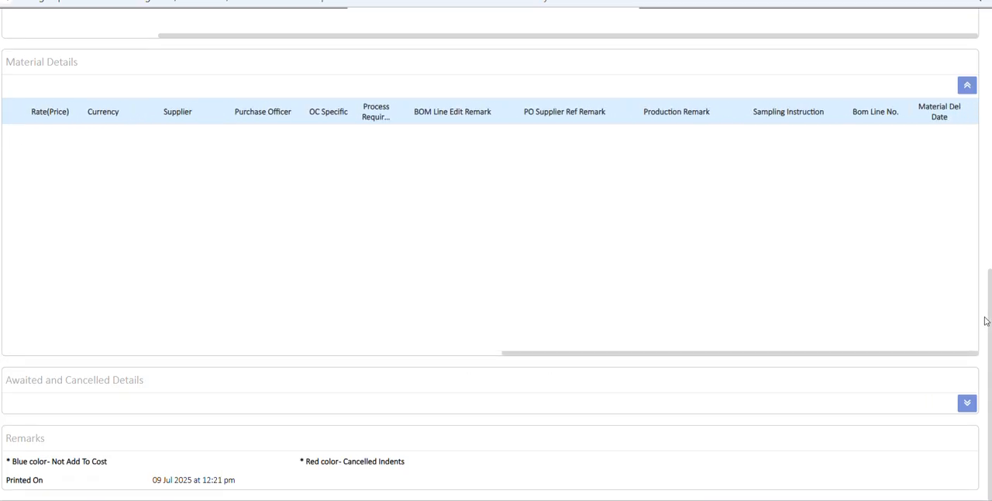
scroll(959, 319, "up", 3)
scroll(891, 410, "up", 4)
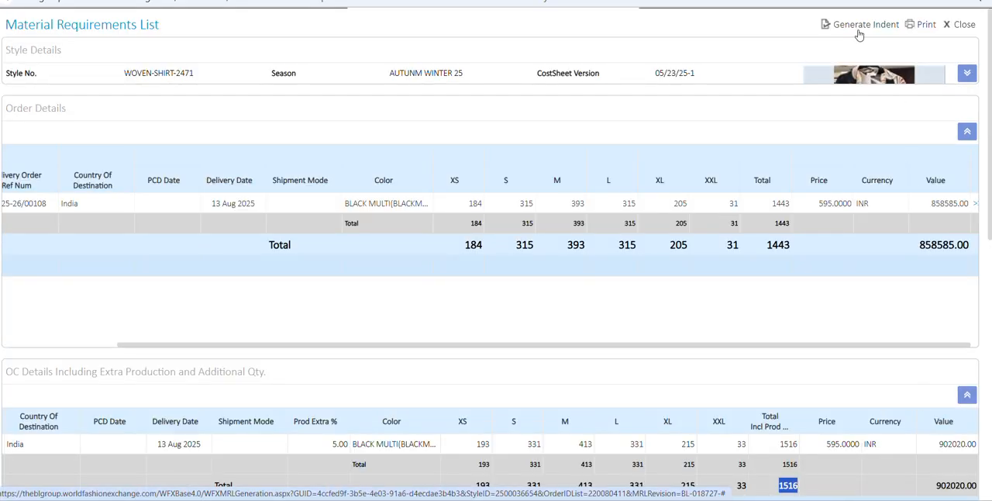
left_click(858, 35)
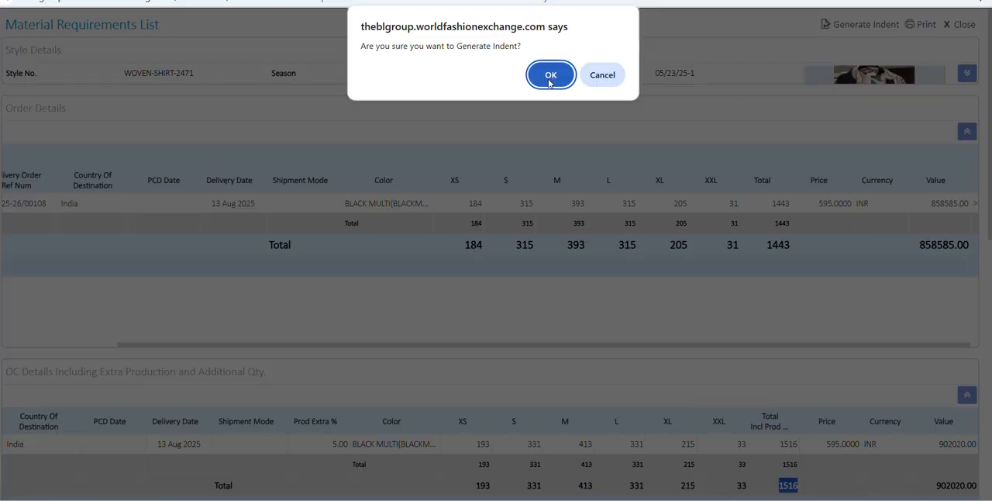
left_click(549, 77)
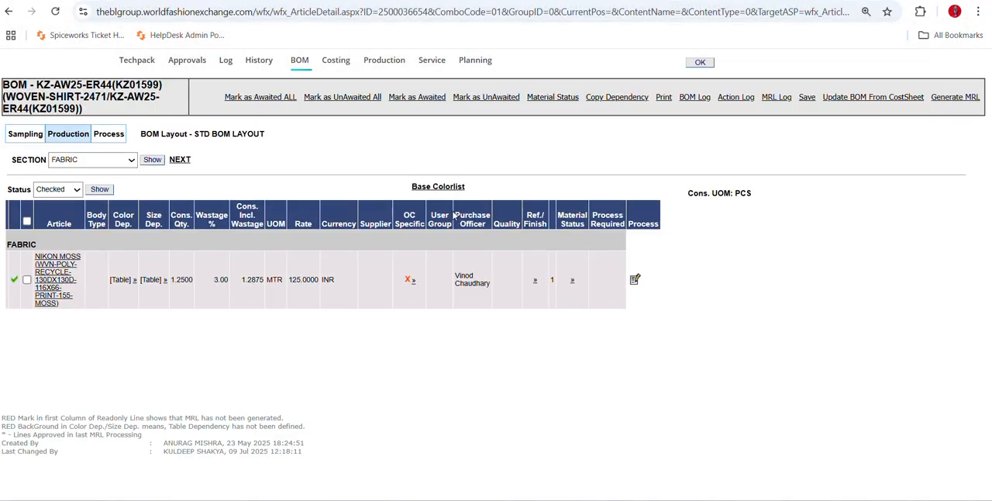